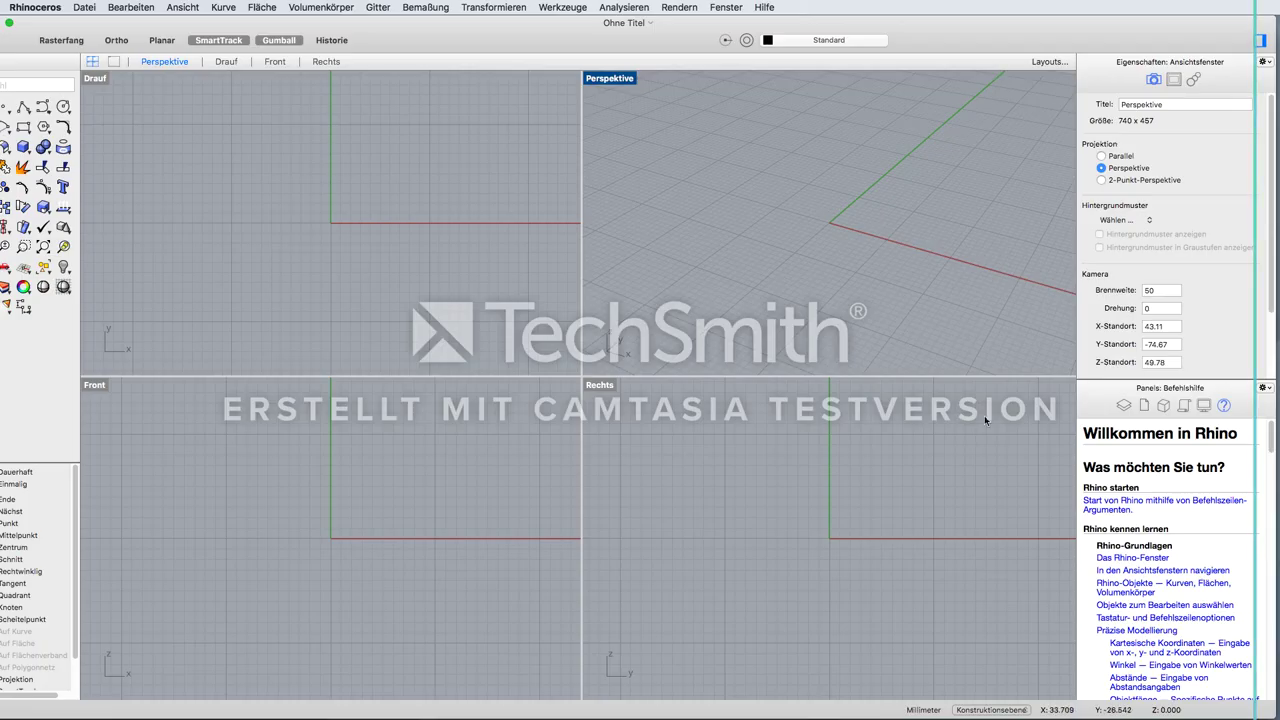
Change the user interface language from German to English in the program options
{"action": "left_click", "coordinate": [494, 324]}
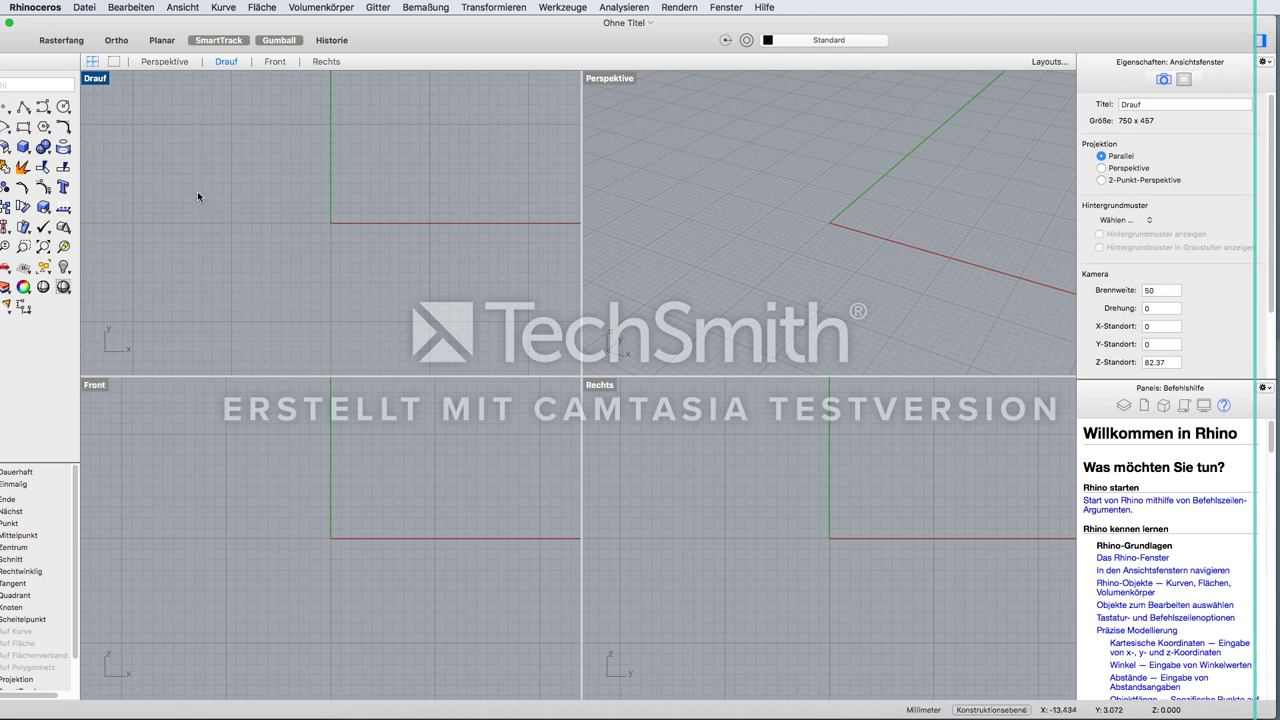
{"action": "left_click", "coordinate": [51, 10]}
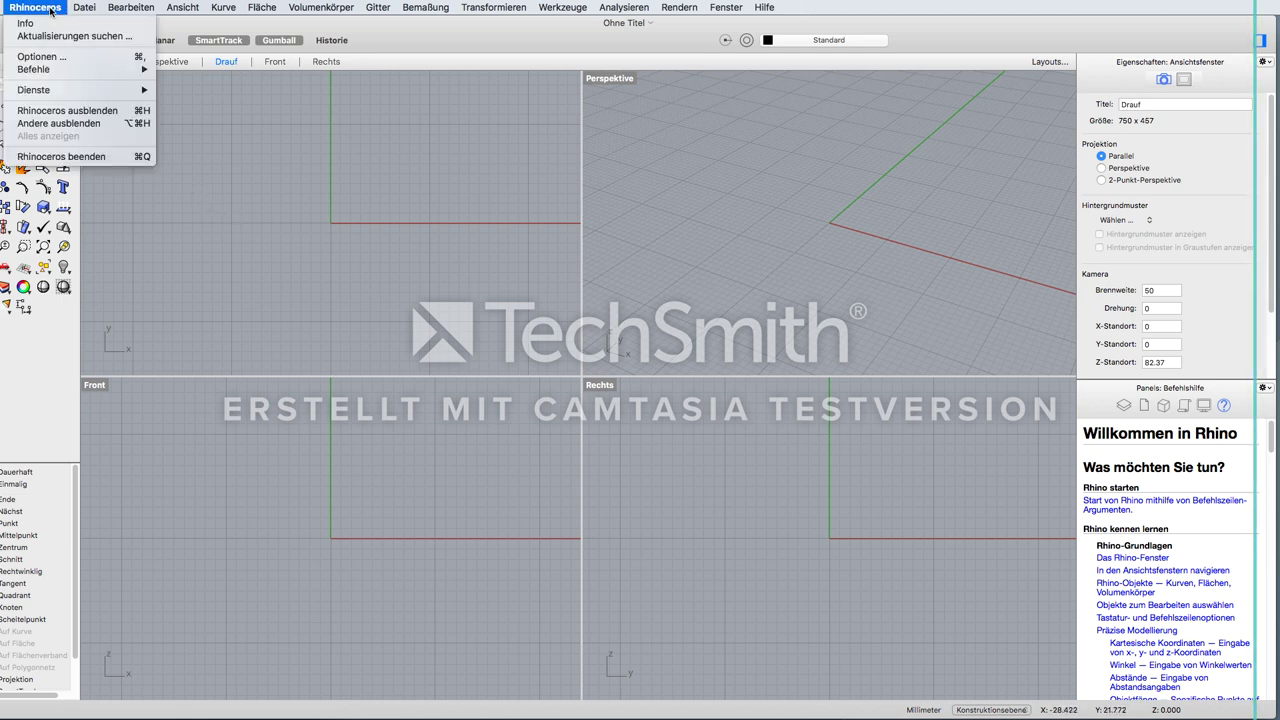
{"action": "left_click", "coordinate": [65, 58]}
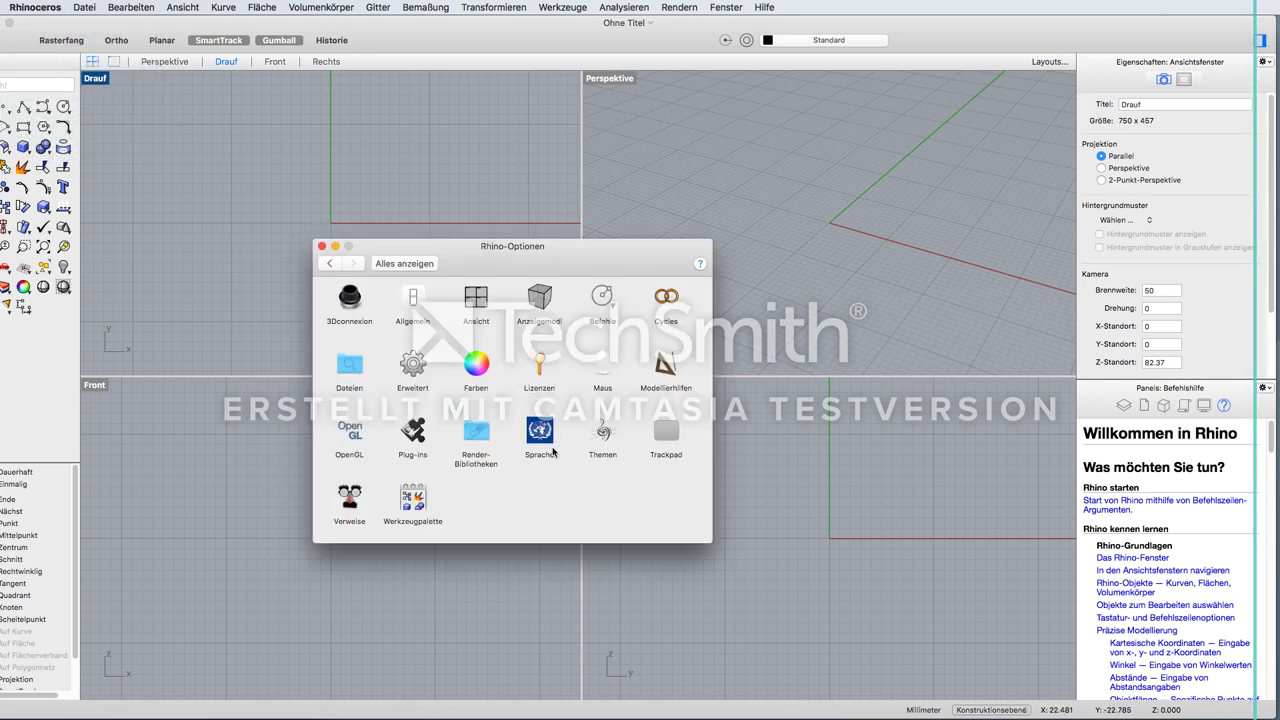
{"action": "left_click", "coordinate": [545, 440]}
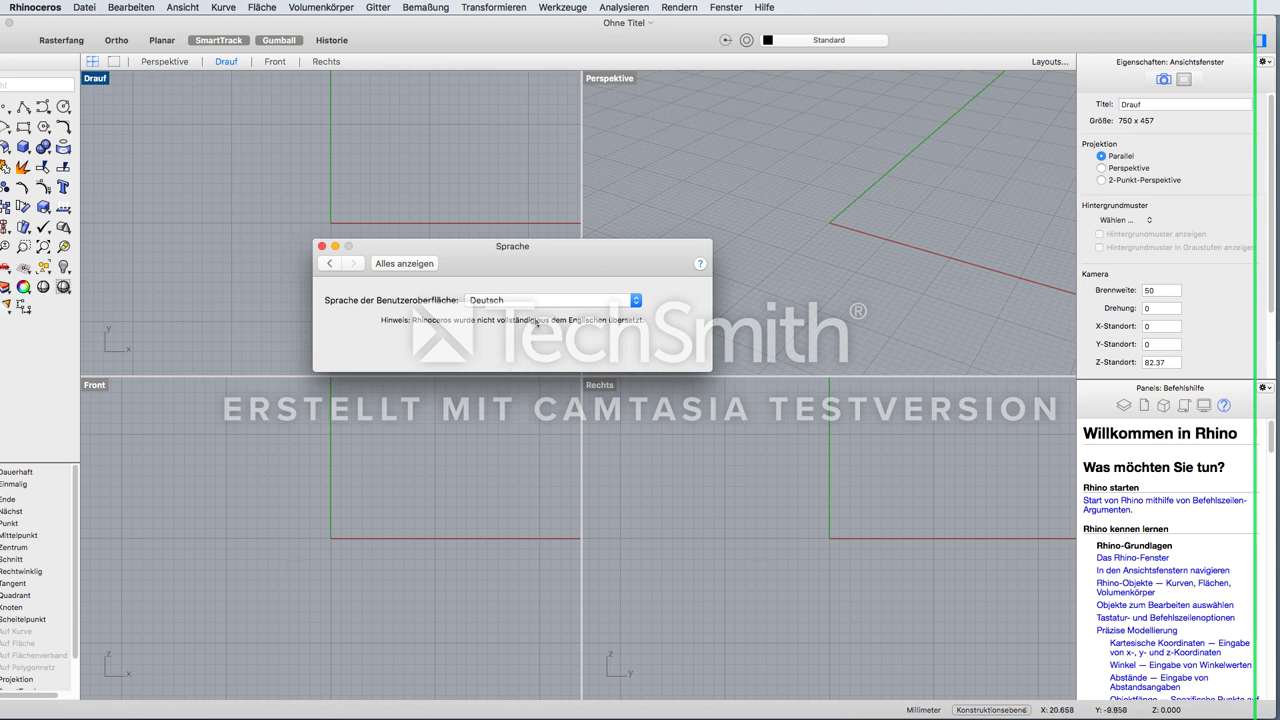
{"action": "left_click", "coordinate": [539, 302]}
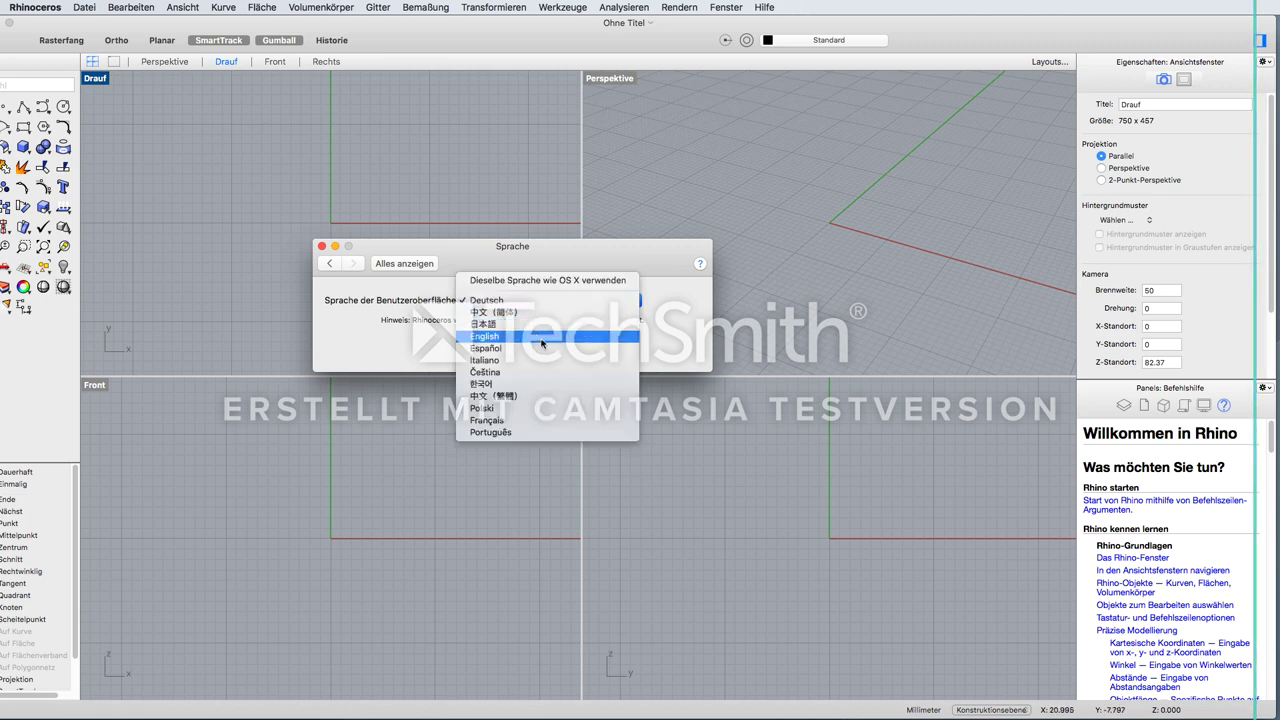
{"action": "left_click", "coordinate": [541, 344]}
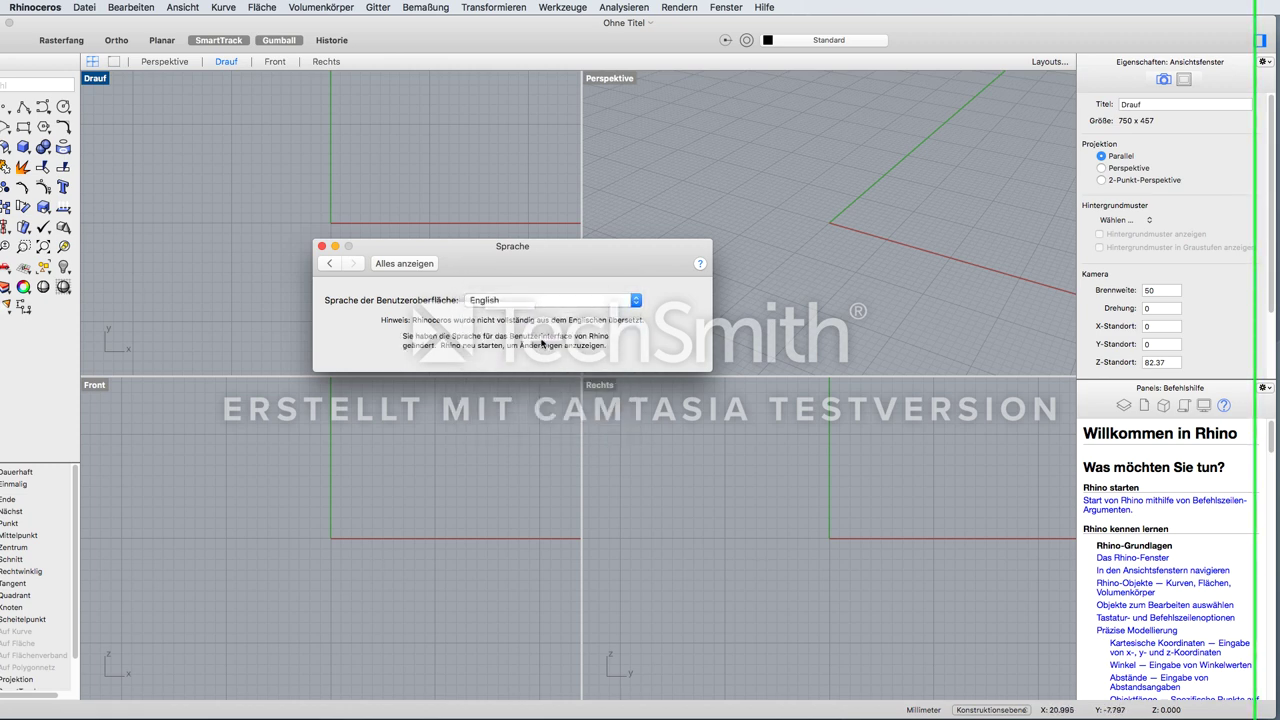
Switch the interface theme to "Rhino für Windows" and close the program options
{"action": "left_click", "coordinate": [330, 264]}
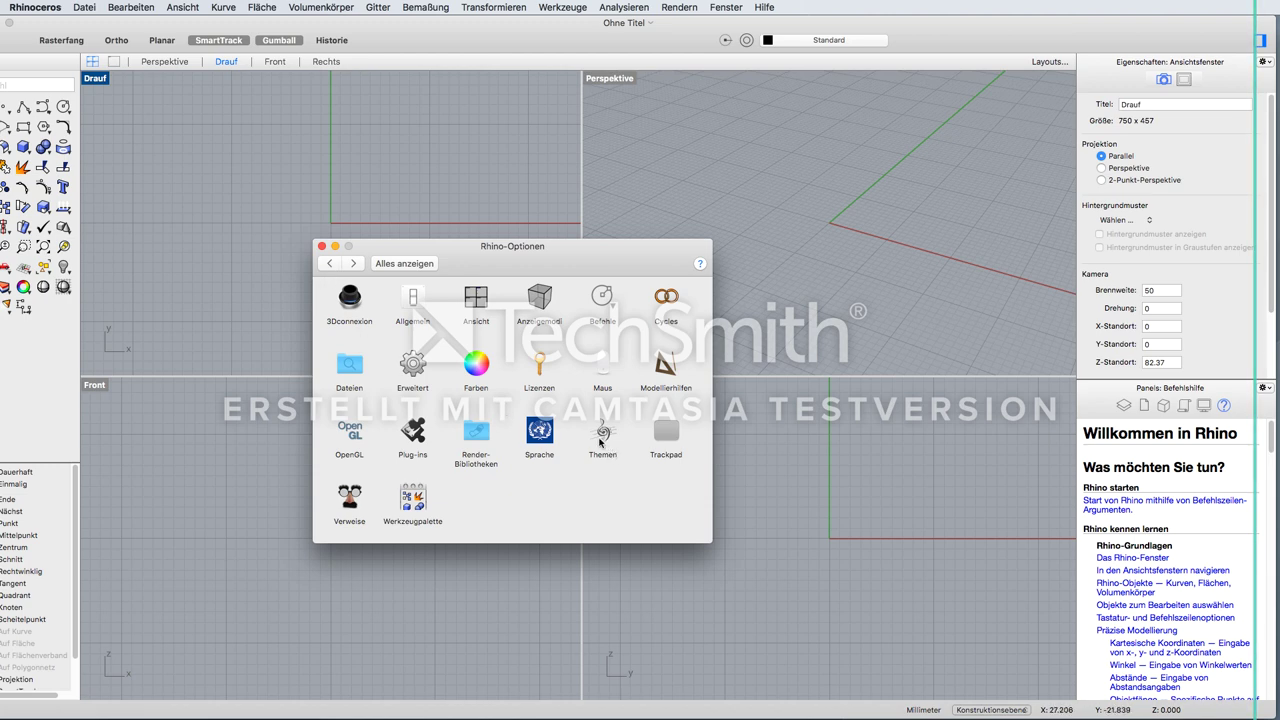
{"action": "left_click", "coordinate": [602, 437]}
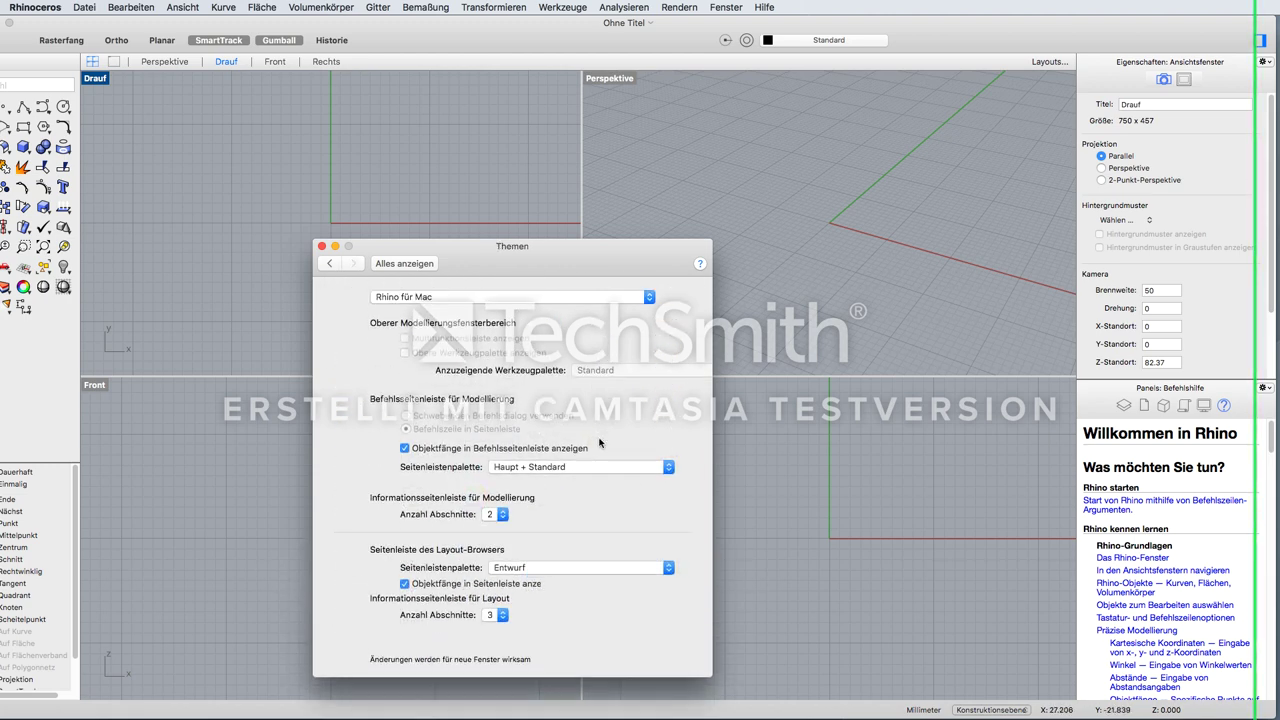
{"action": "left_click", "coordinate": [537, 302]}
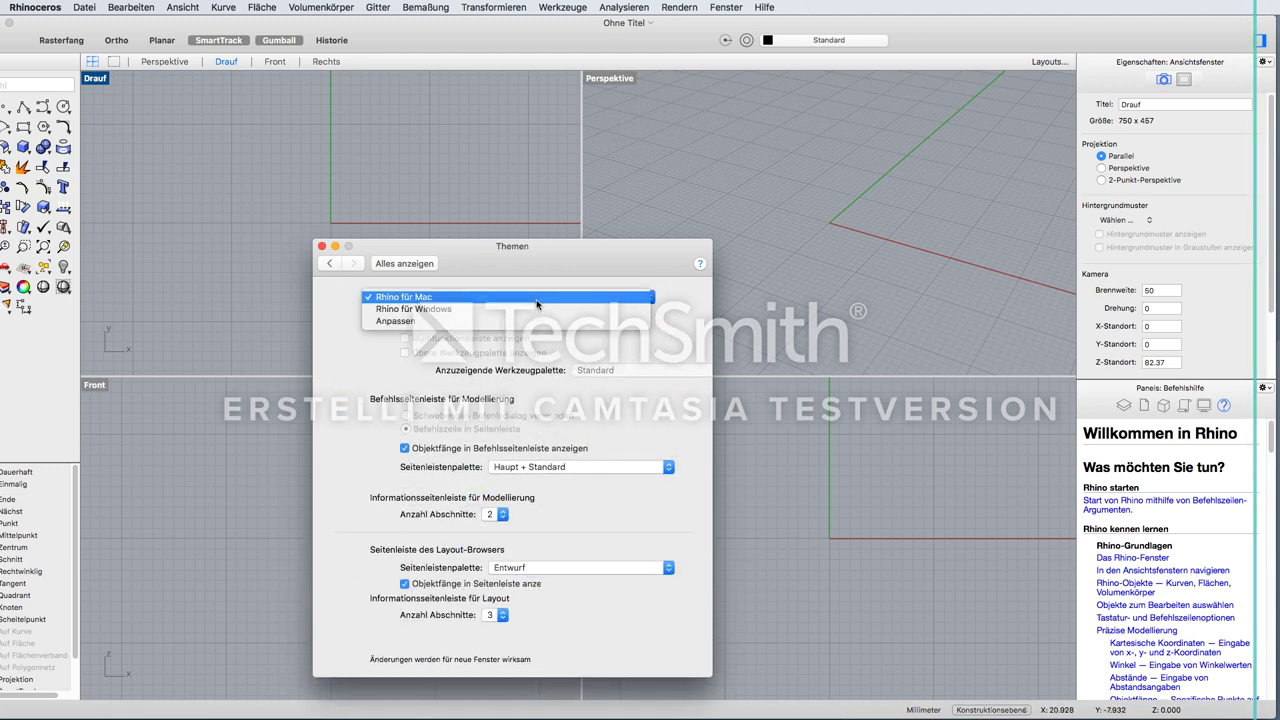
{"action": "left_click", "coordinate": [536, 312]}
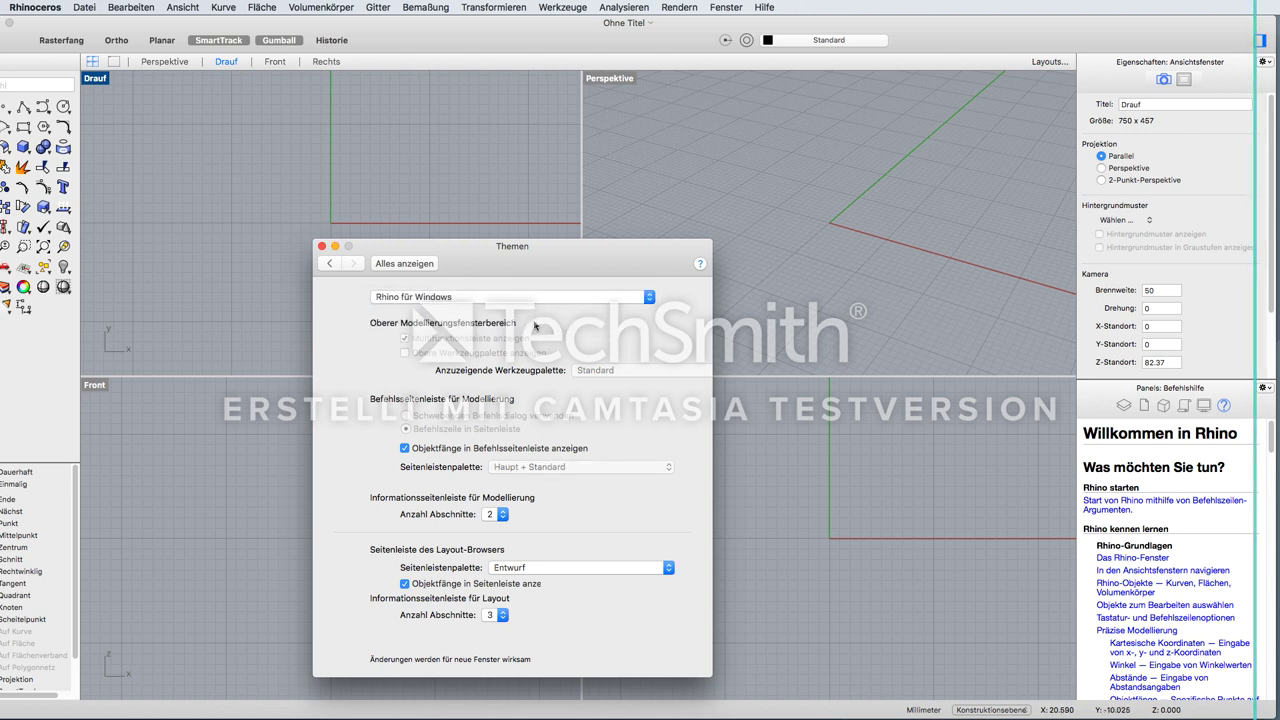
{"action": "left_click", "coordinate": [322, 247]}
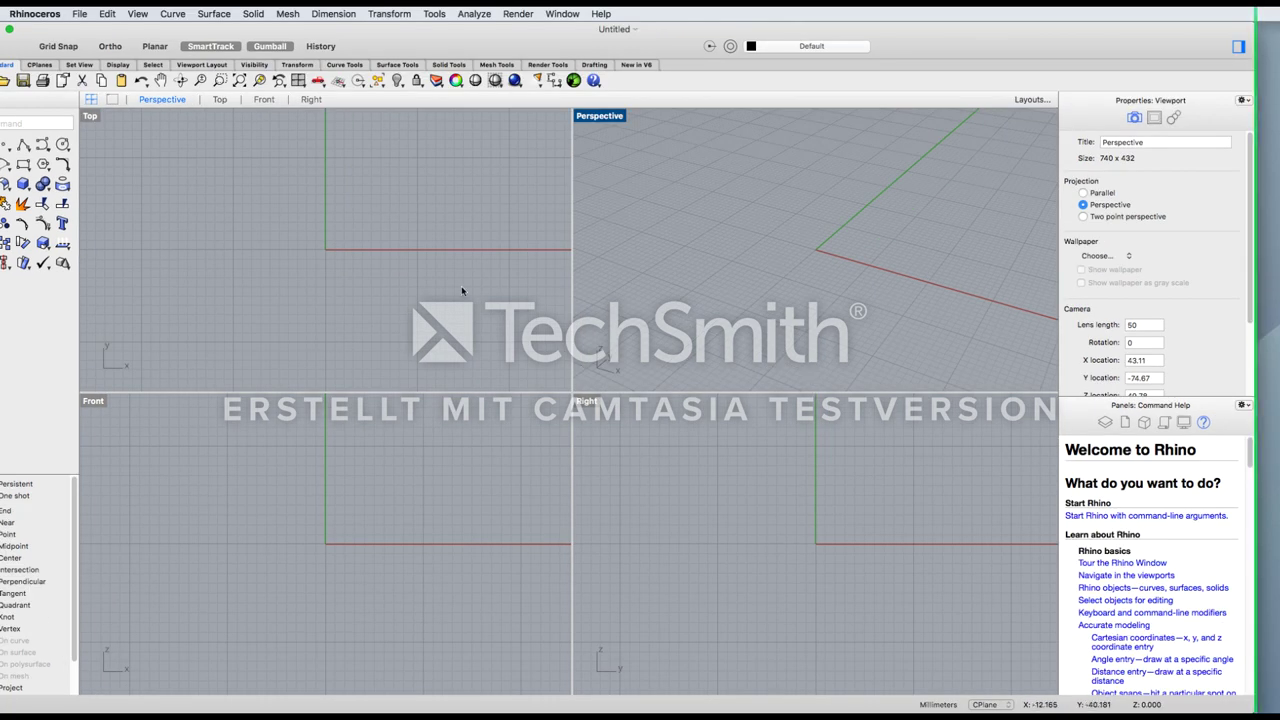
Set the document's model units to Centimeters and accept scaling the model by 0.1
{"action": "left_click", "coordinate": [80, 14]}
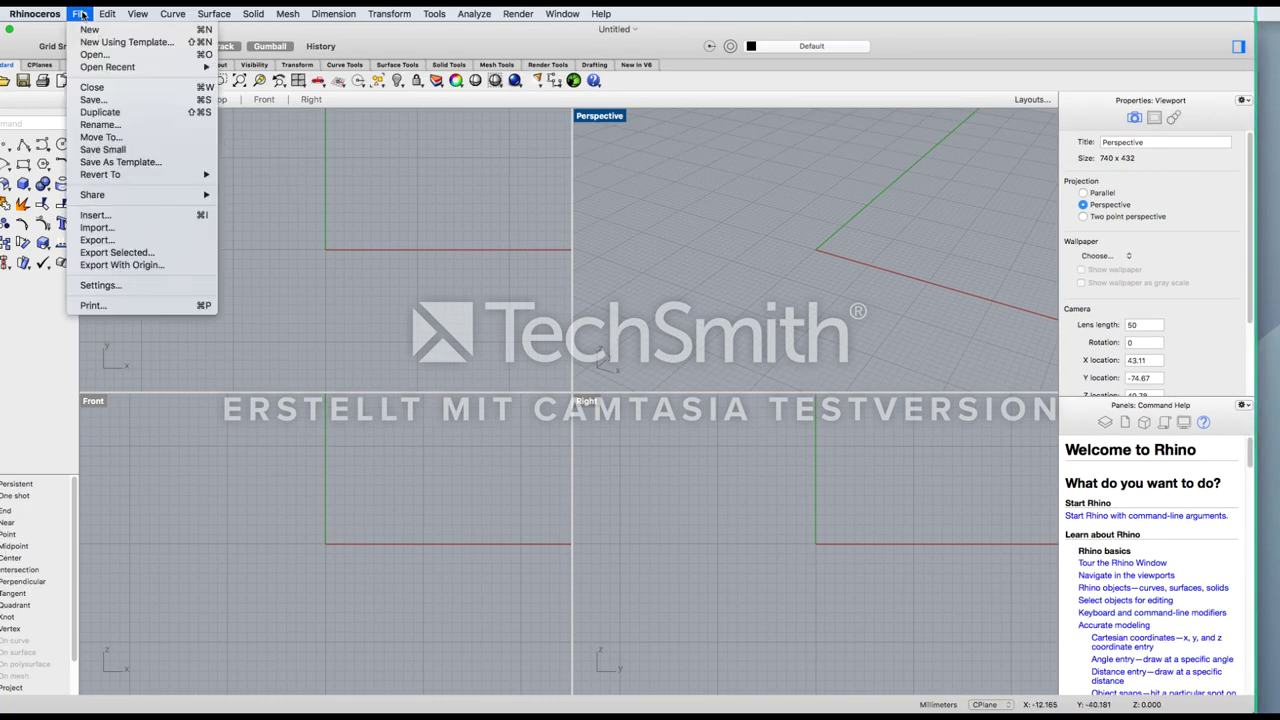
{"action": "left_click", "coordinate": [100, 286]}
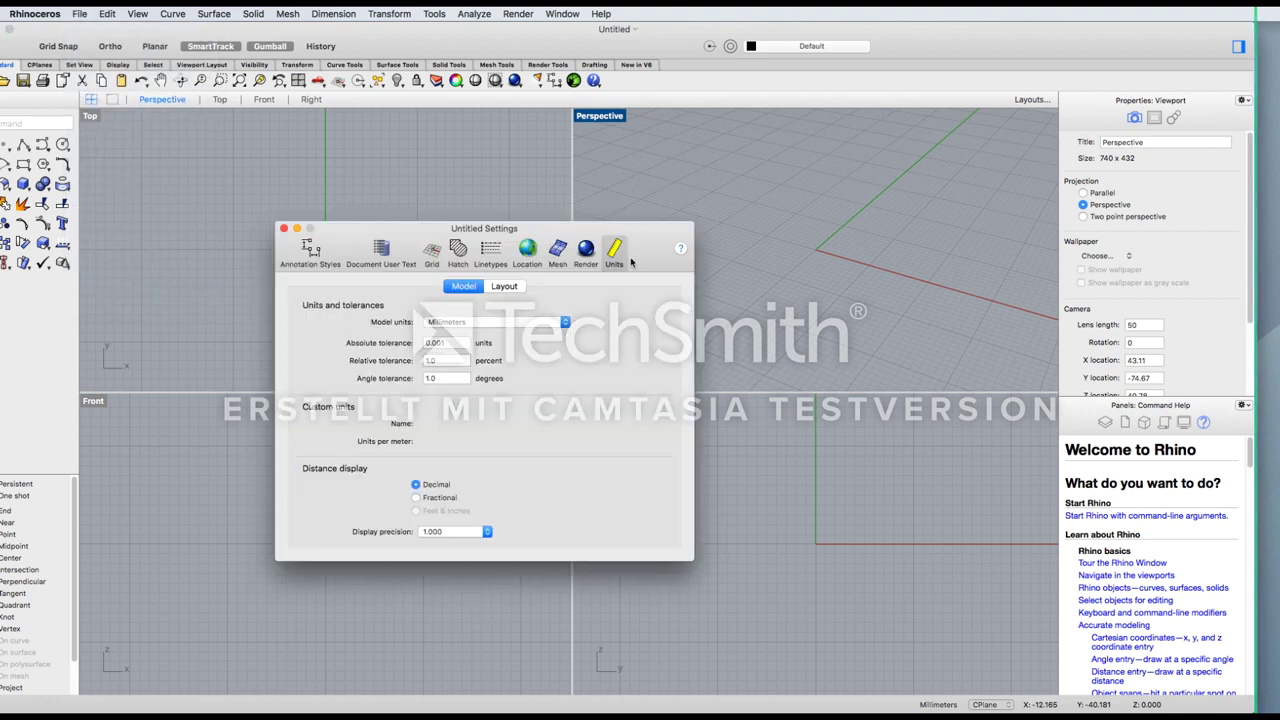
{"action": "left_click", "coordinate": [552, 323]}
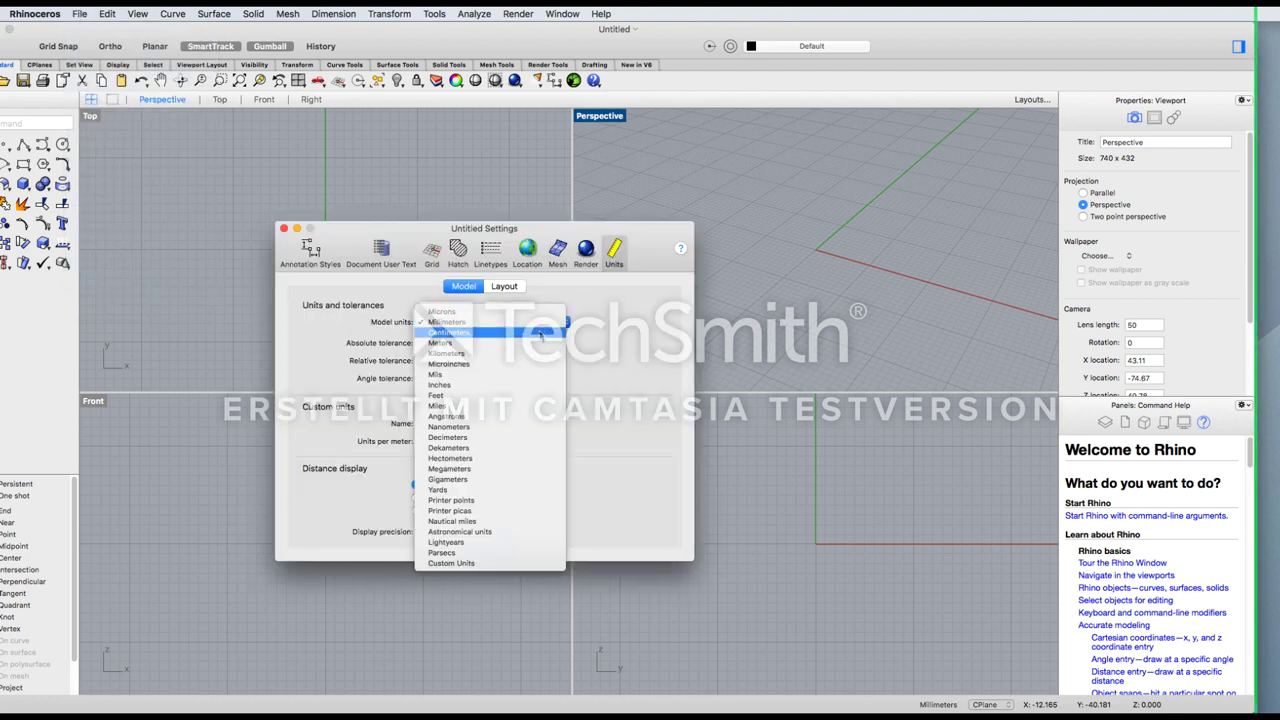
{"action": "left_click", "coordinate": [541, 333]}
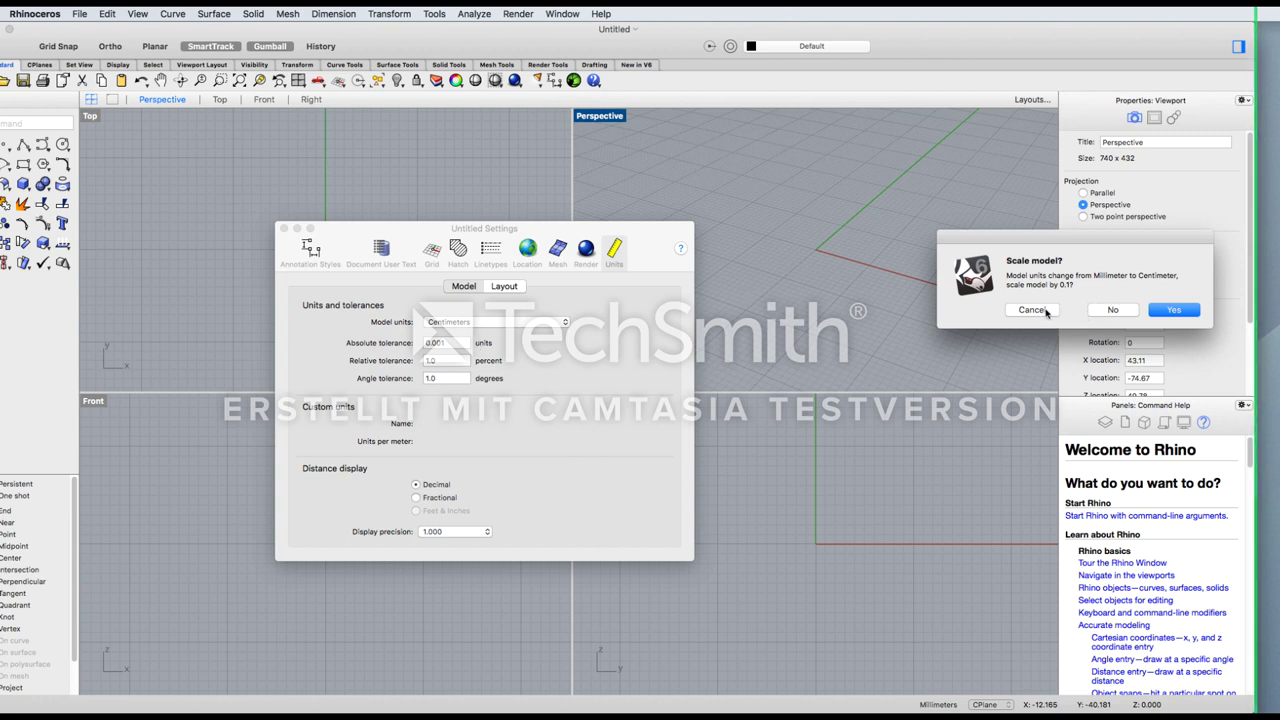
{"action": "left_click", "coordinate": [1171, 311]}
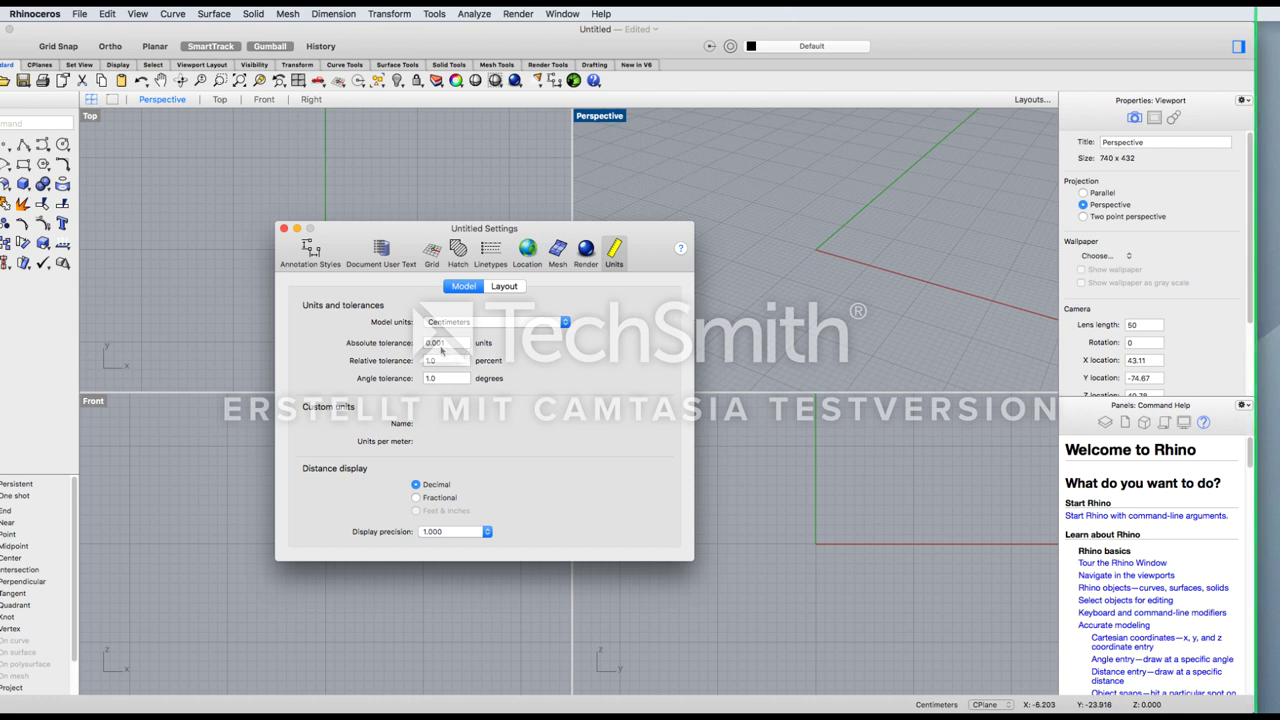
Set the model's absolute tolerance to 0.01 units
{"action": "left_click", "coordinate": [435, 342]}
{"action": "key", "text": "BackSpace"}
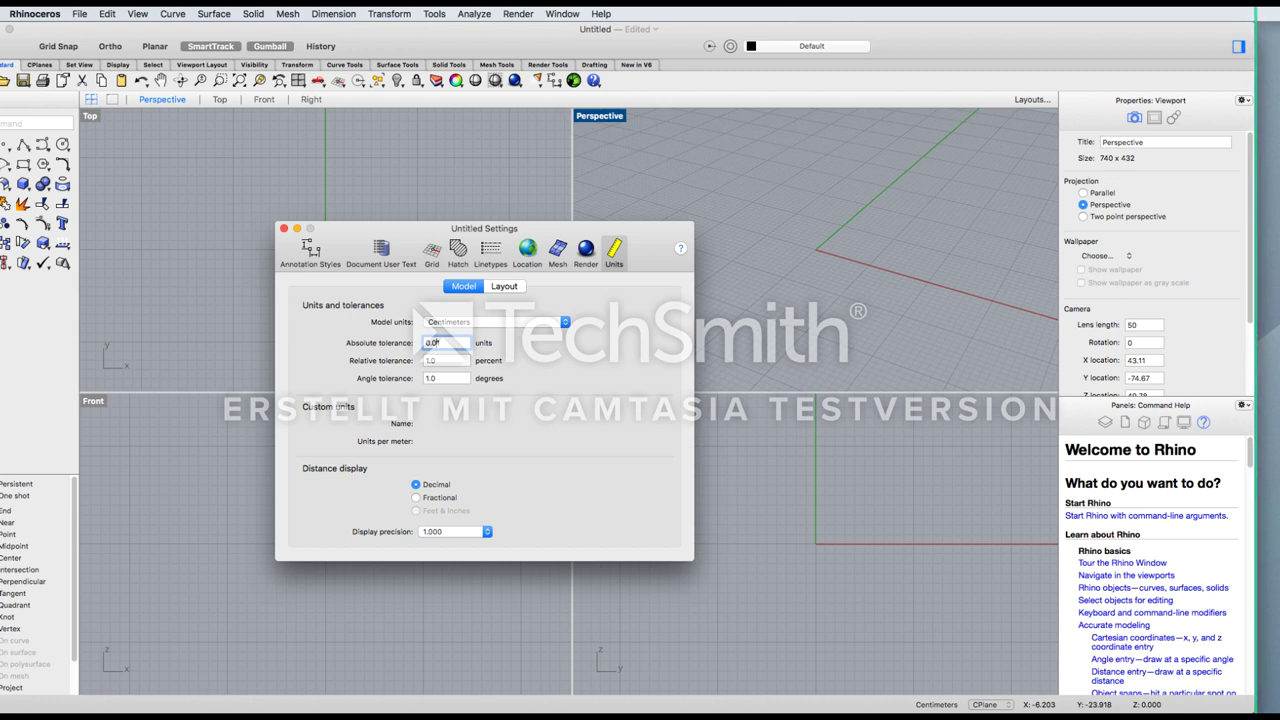
{"action": "type", "text": "01"}
Set the grid line count to 50 for all viewports and close the document settings
{"action": "left_click", "coordinate": [431, 255]}
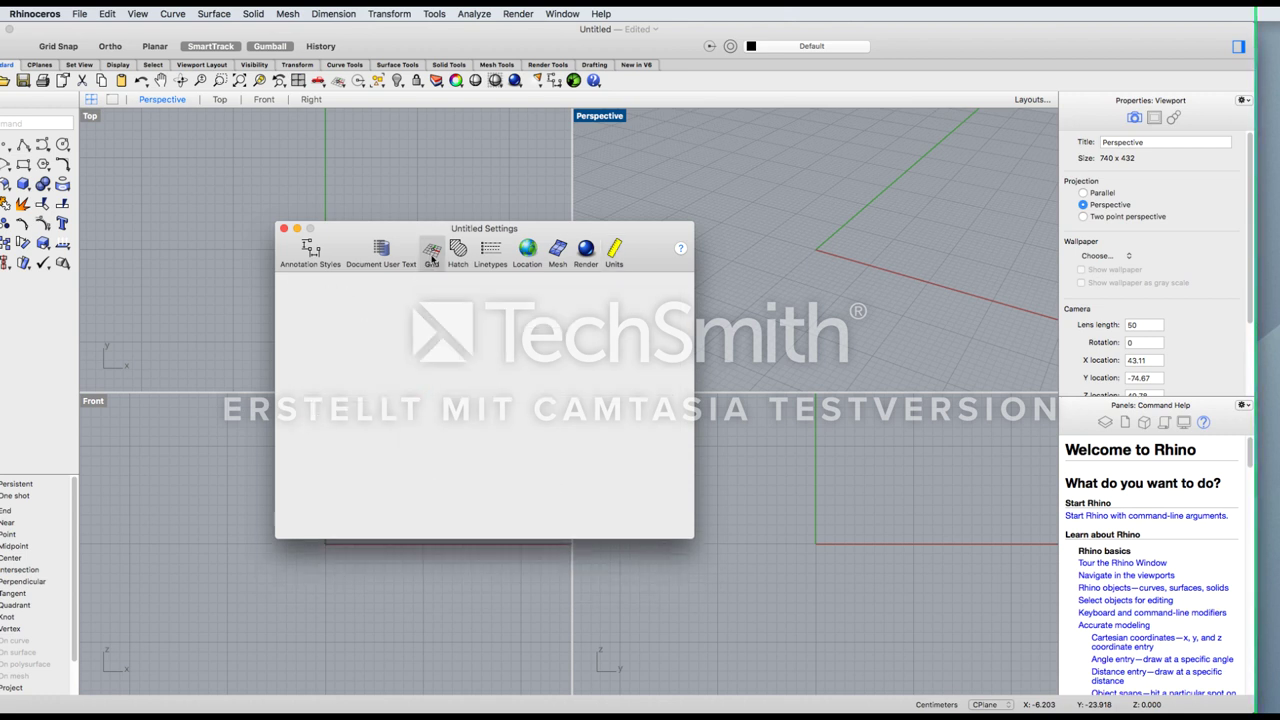
{"action": "left_click", "coordinate": [452, 306]}
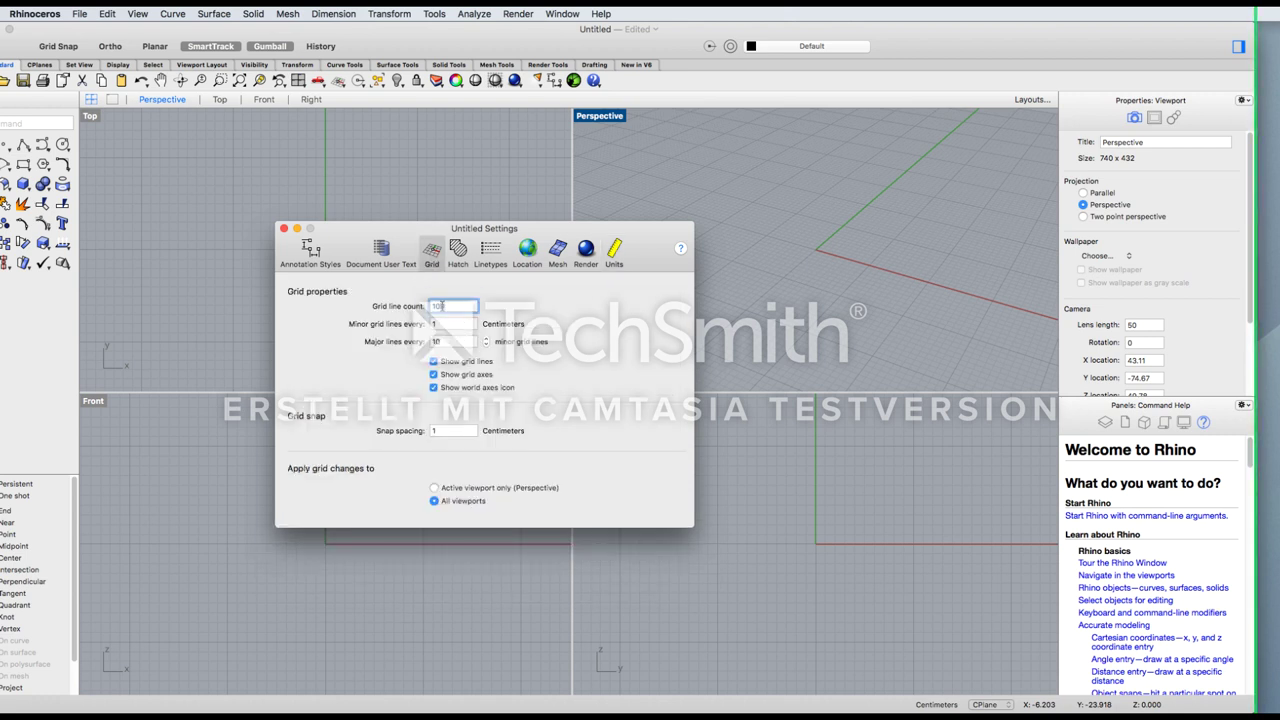
{"action": "scroll", "coordinate": [190, 250], "scroll_direction": "down", "scroll_amount": 5}
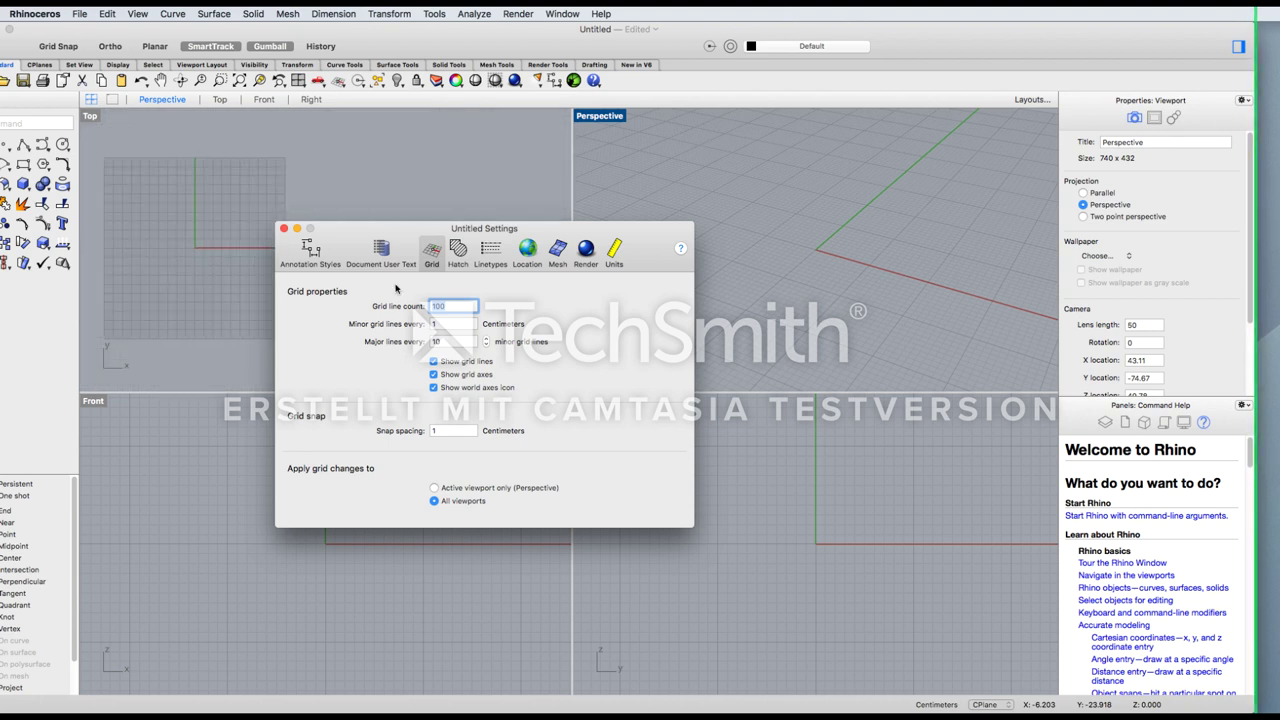
{"action": "type", "text": "50"}
{"action": "left_click", "coordinate": [438, 323]}
{"action": "left_click", "coordinate": [438, 323]}
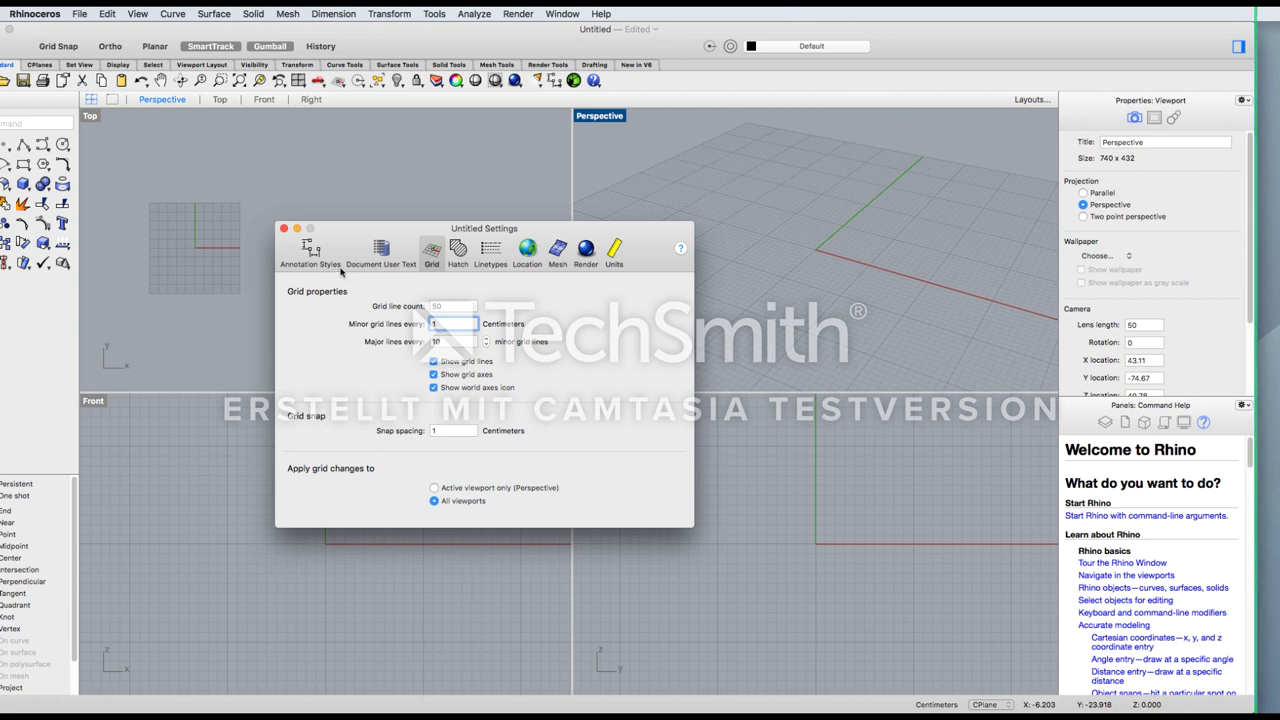
{"action": "left_click", "coordinate": [284, 230]}
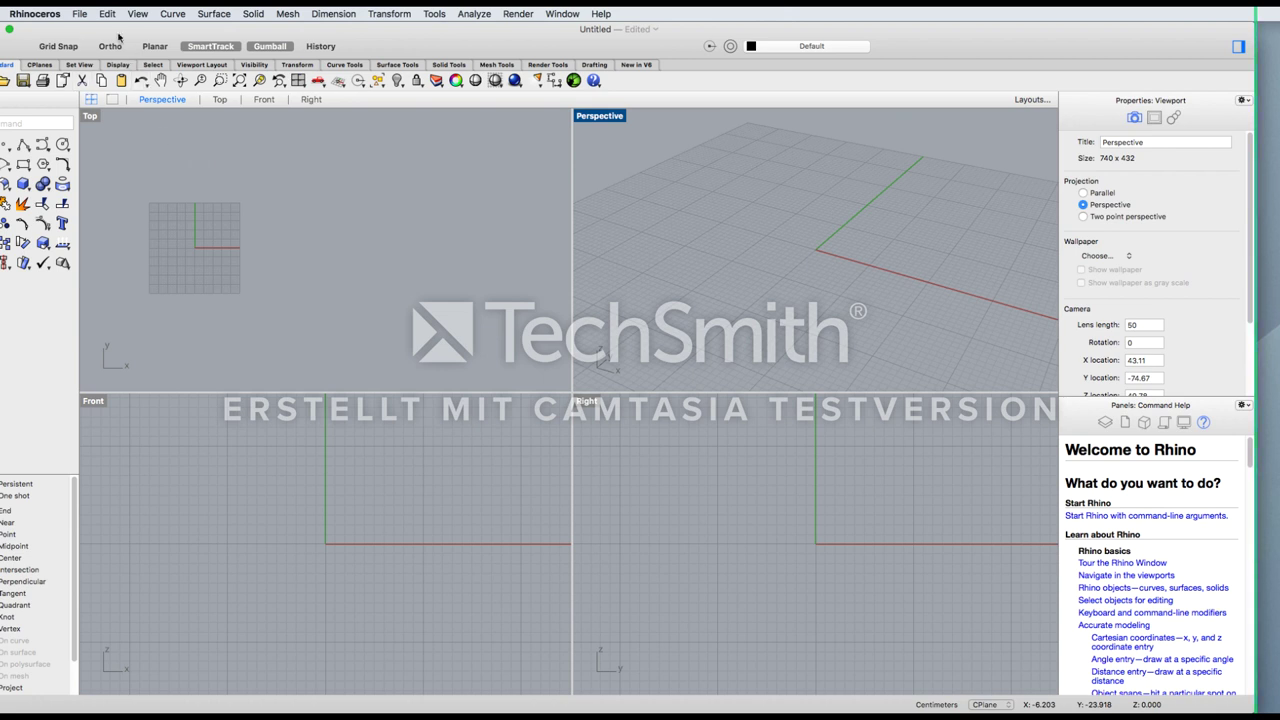
{"action": "left_click", "coordinate": [79, 14]}
{"action": "key", "text": "Escape"}
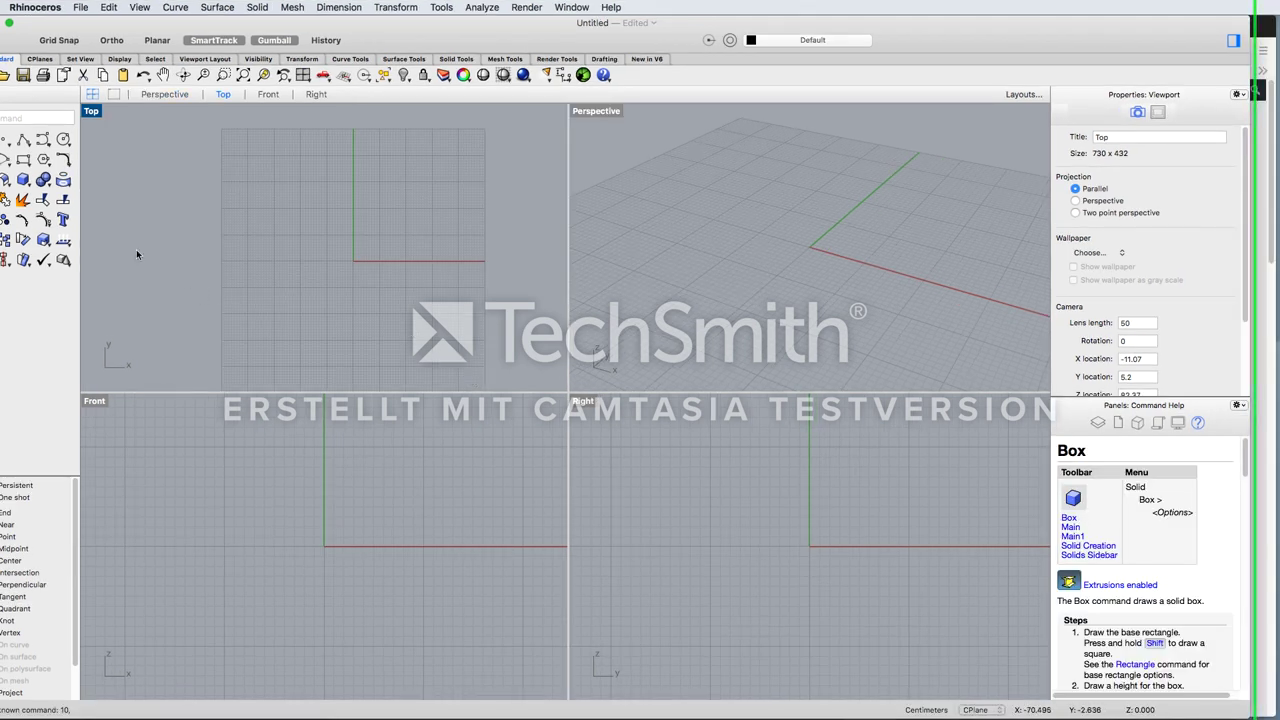
Create a solid box with its first corner at 10,10, a 10 by 10 cm base and a height of 10 cm
{"action": "left_click", "coordinate": [23, 180]}
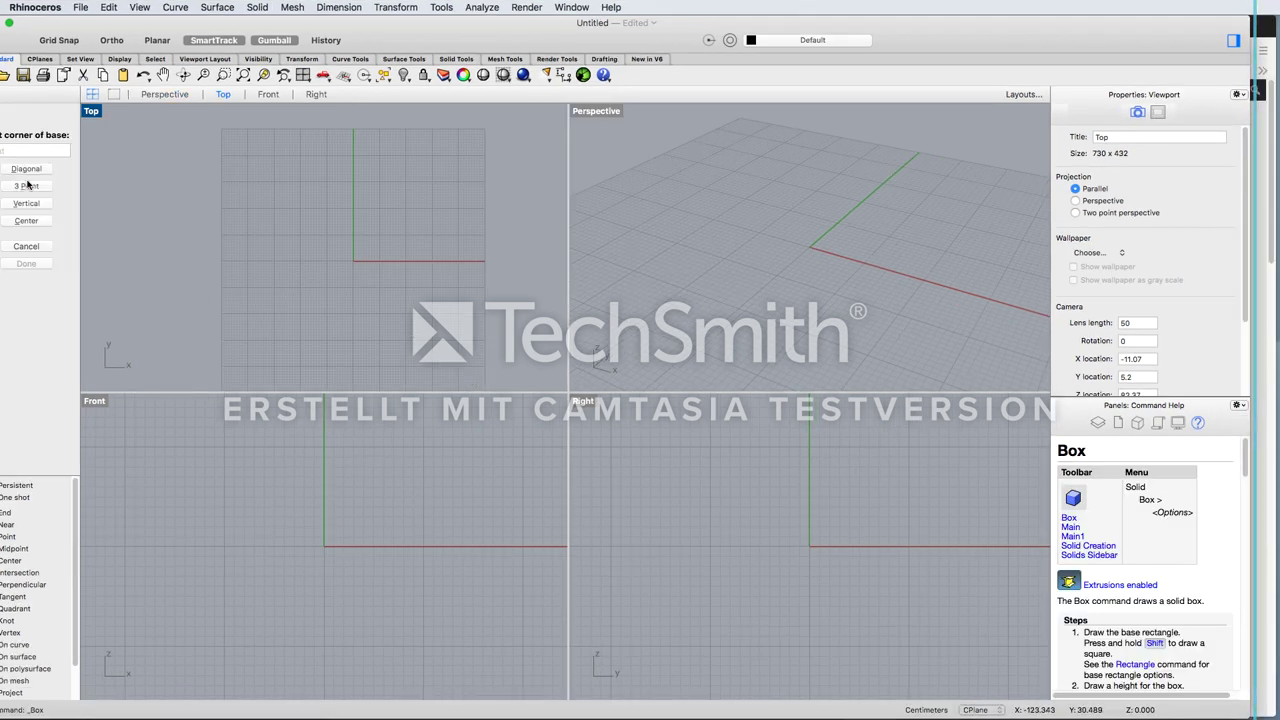
{"action": "left_click", "coordinate": [20, 150]}
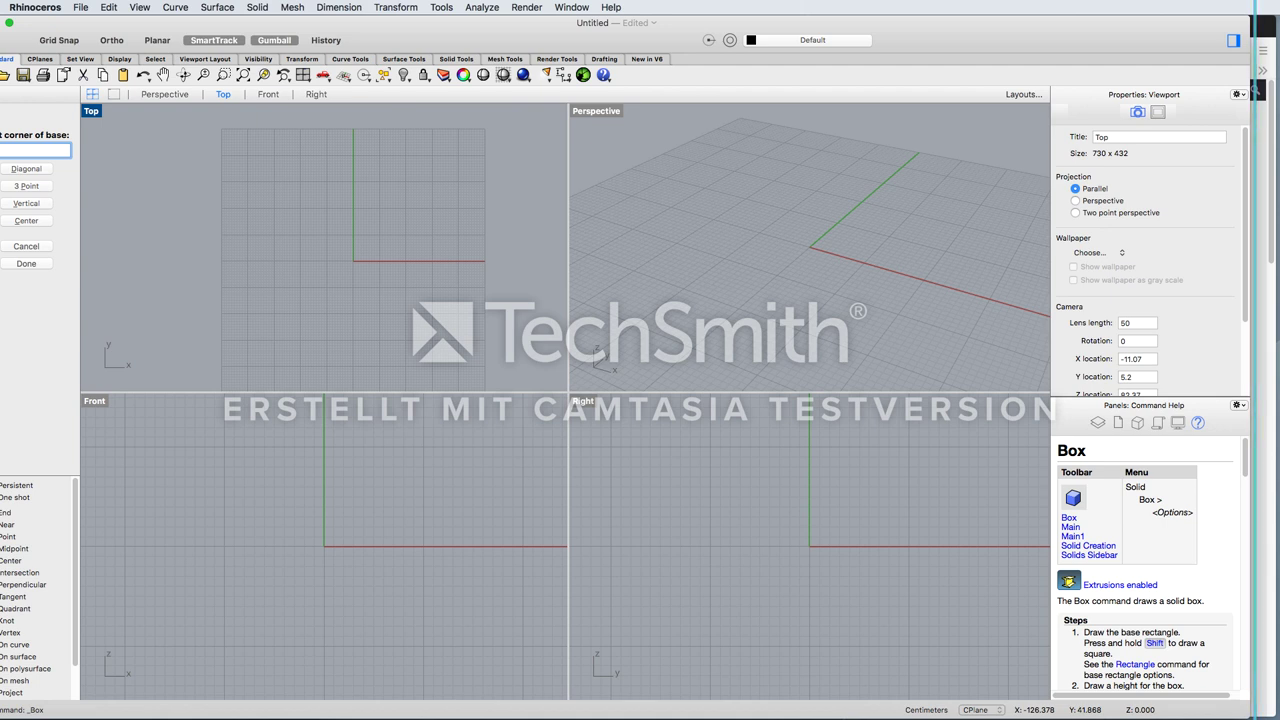
{"action": "key", "text": "Return"}
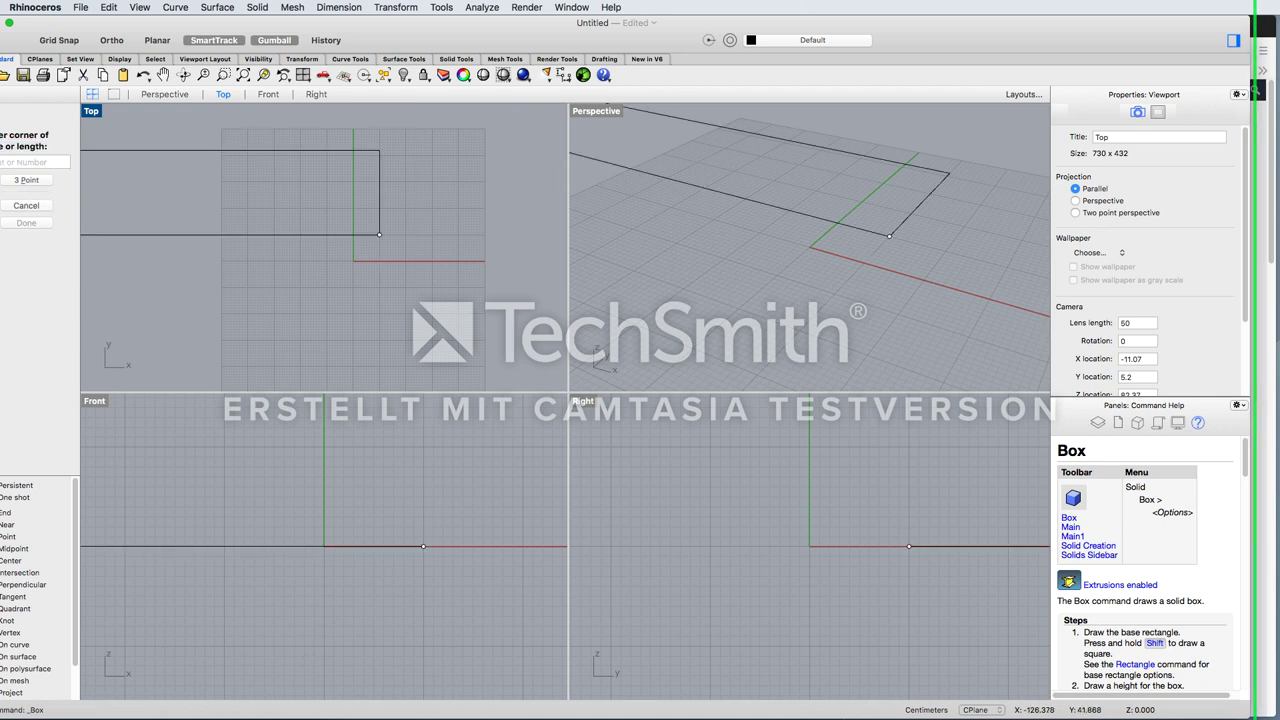
{"action": "left_click", "coordinate": [22, 160]}
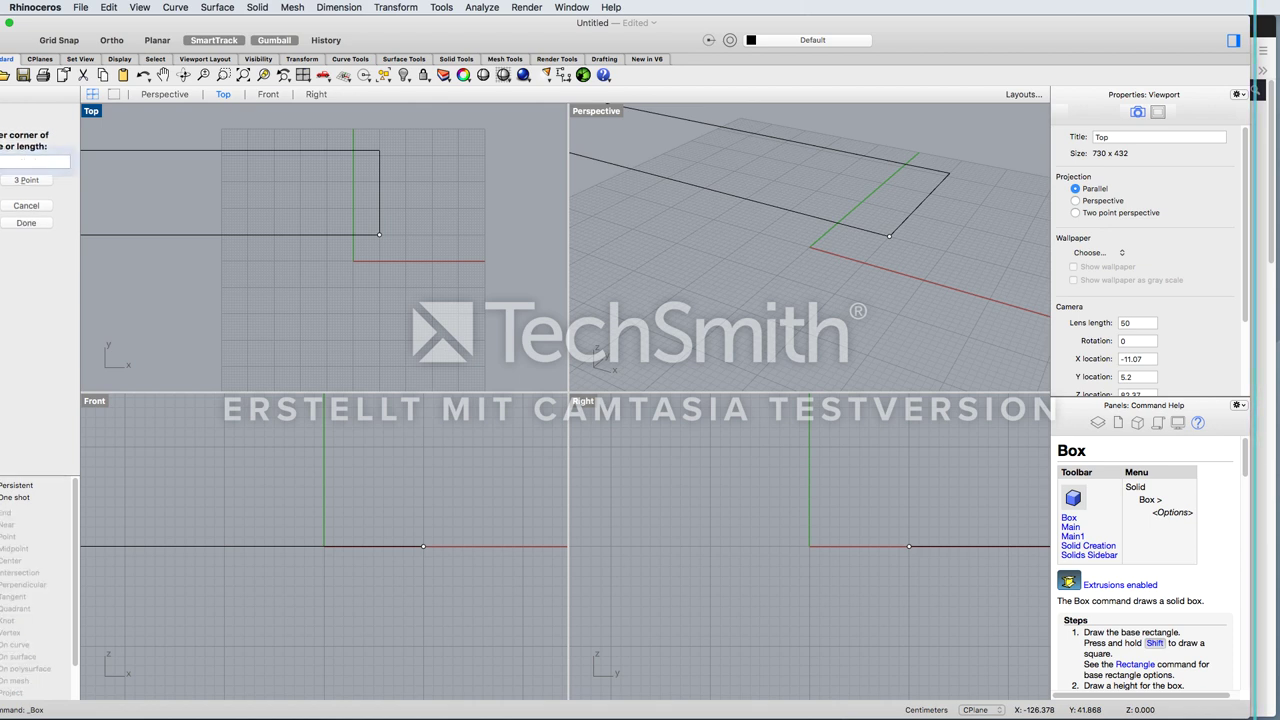
{"action": "type", "text": "10,10"}
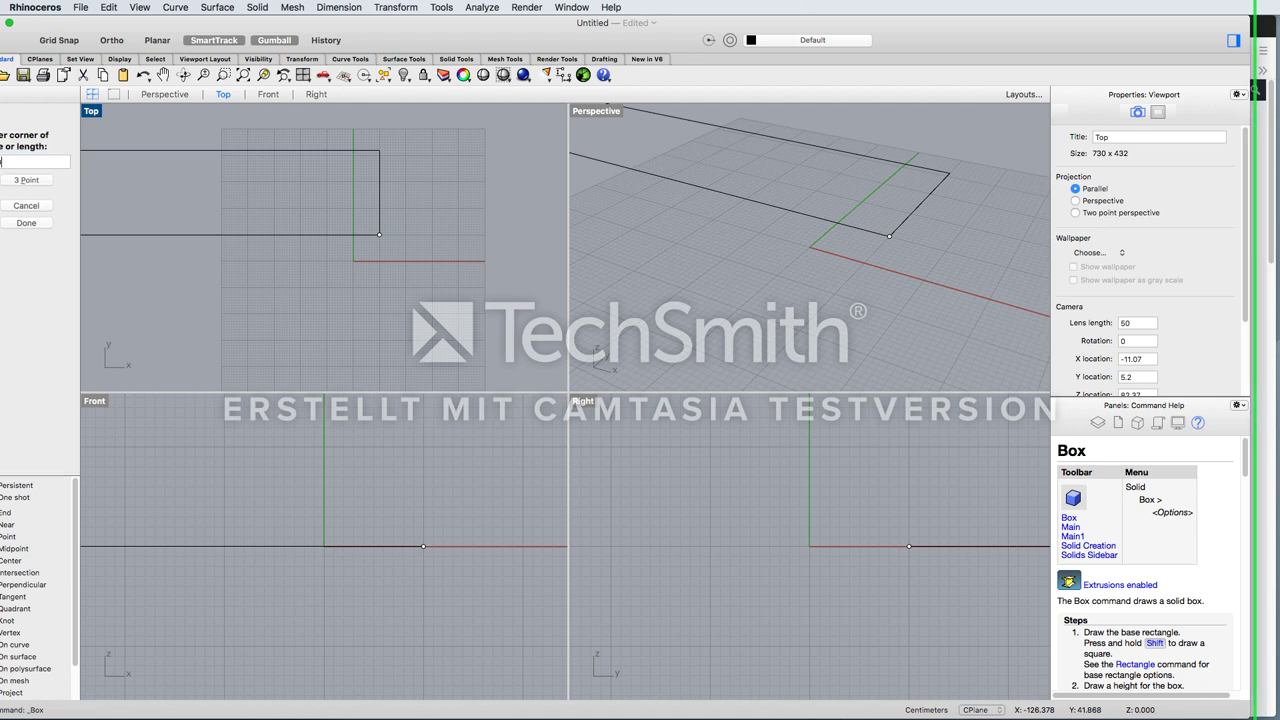
{"action": "key", "text": "Return"}
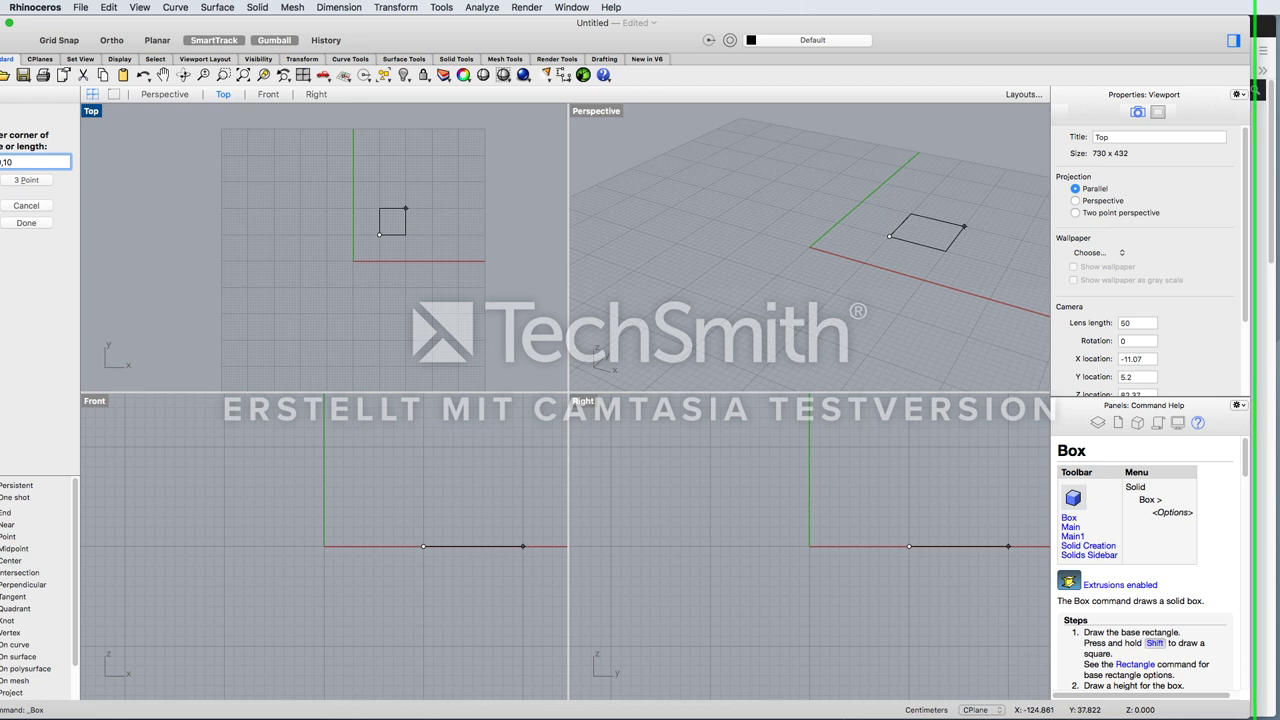
{"action": "key", "text": "Return"}
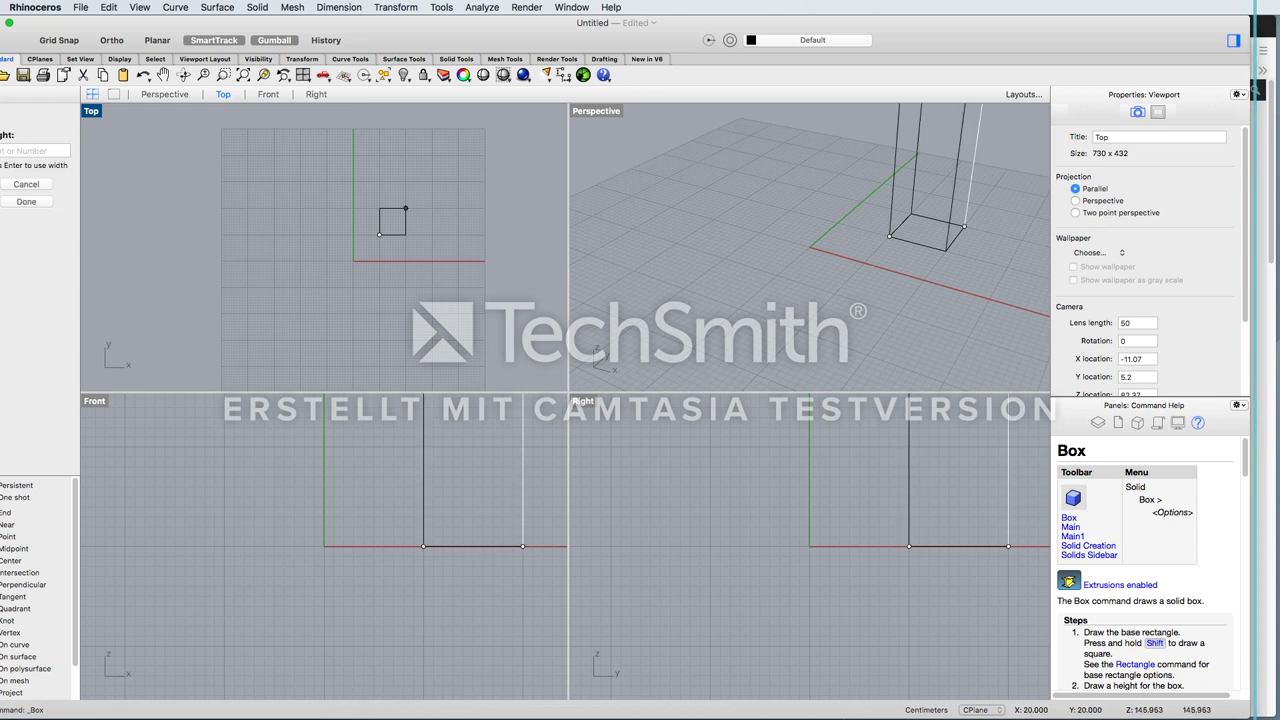
{"action": "type", "text": "10"}
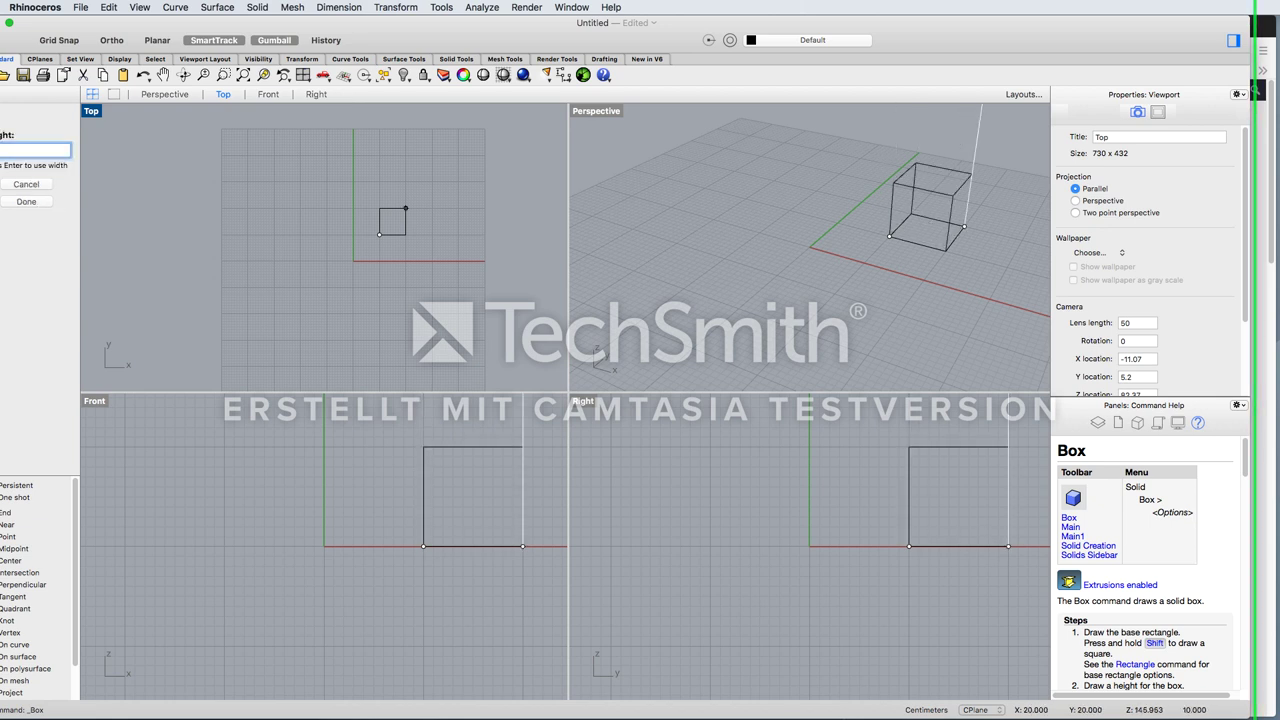
{"action": "key", "text": "Return"}
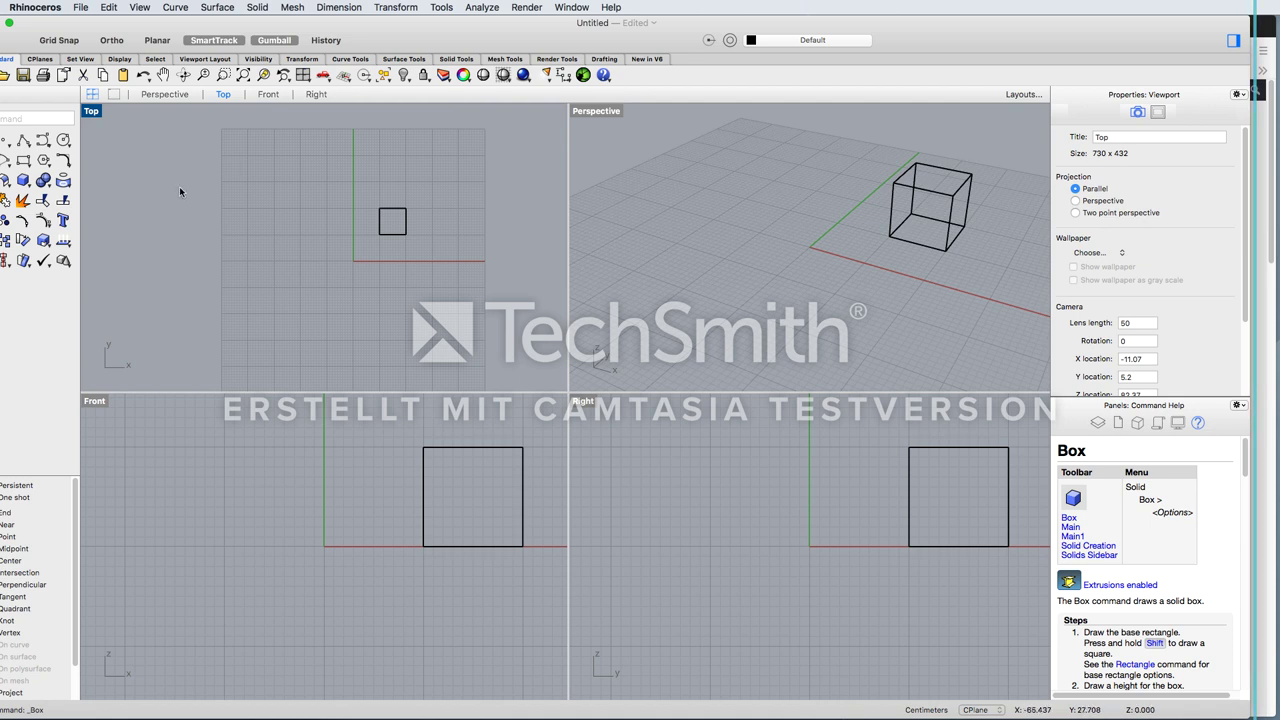
Set the Perspective viewport to Shaded display and maximize it
{"action": "left_click", "coordinate": [600, 112]}
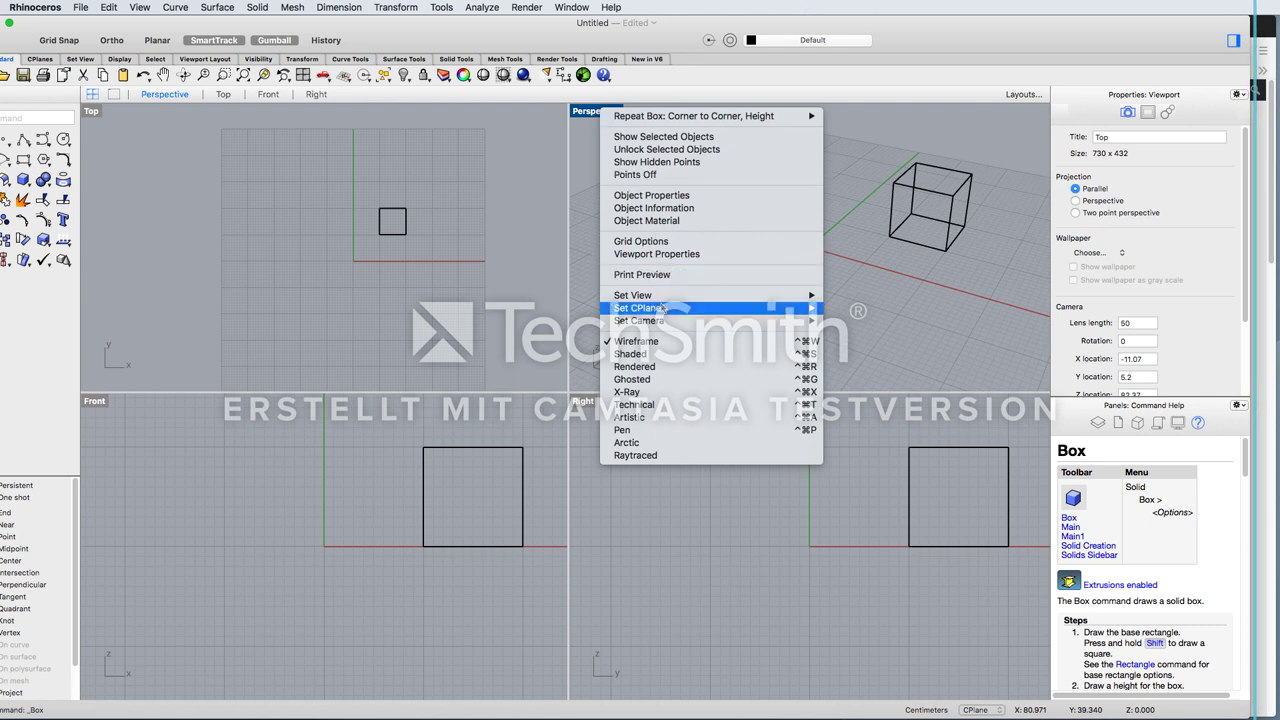
{"action": "left_click", "coordinate": [667, 356]}
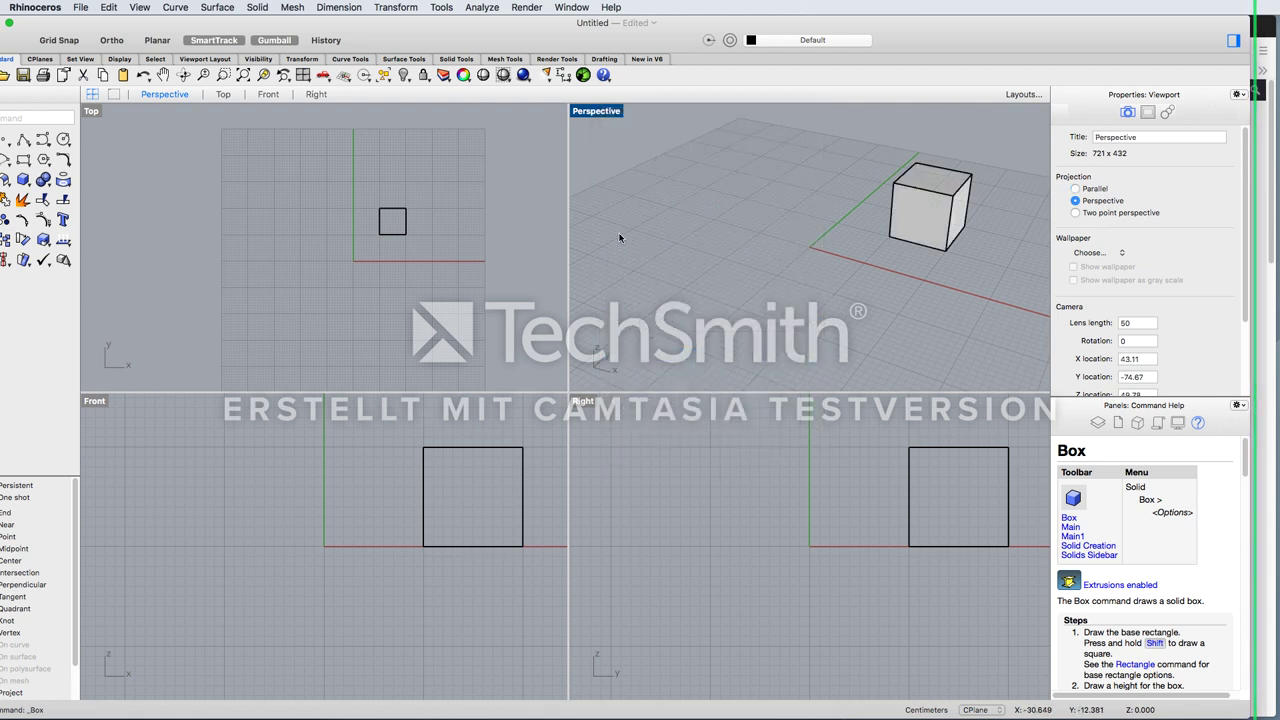
{"action": "double_click", "coordinate": [594, 111]}
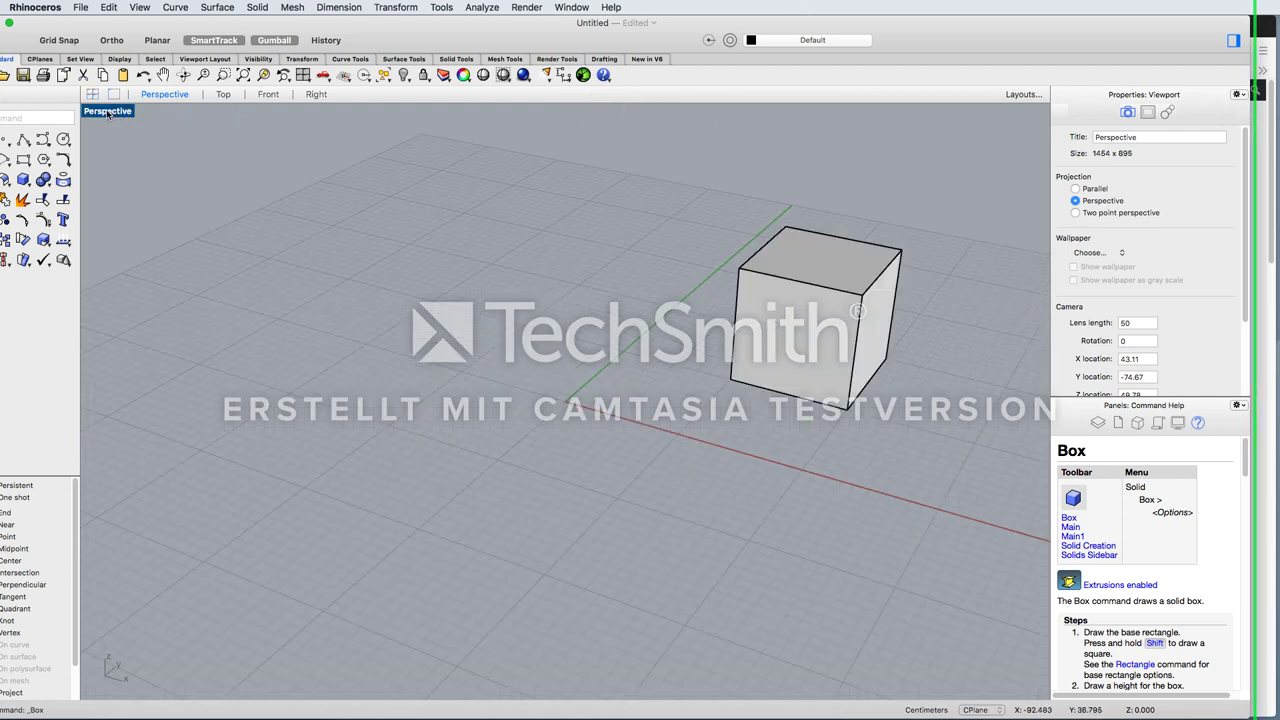
Restore the four-viewport layout and maximize the Perspective viewport again
{"action": "double_click", "coordinate": [108, 112]}
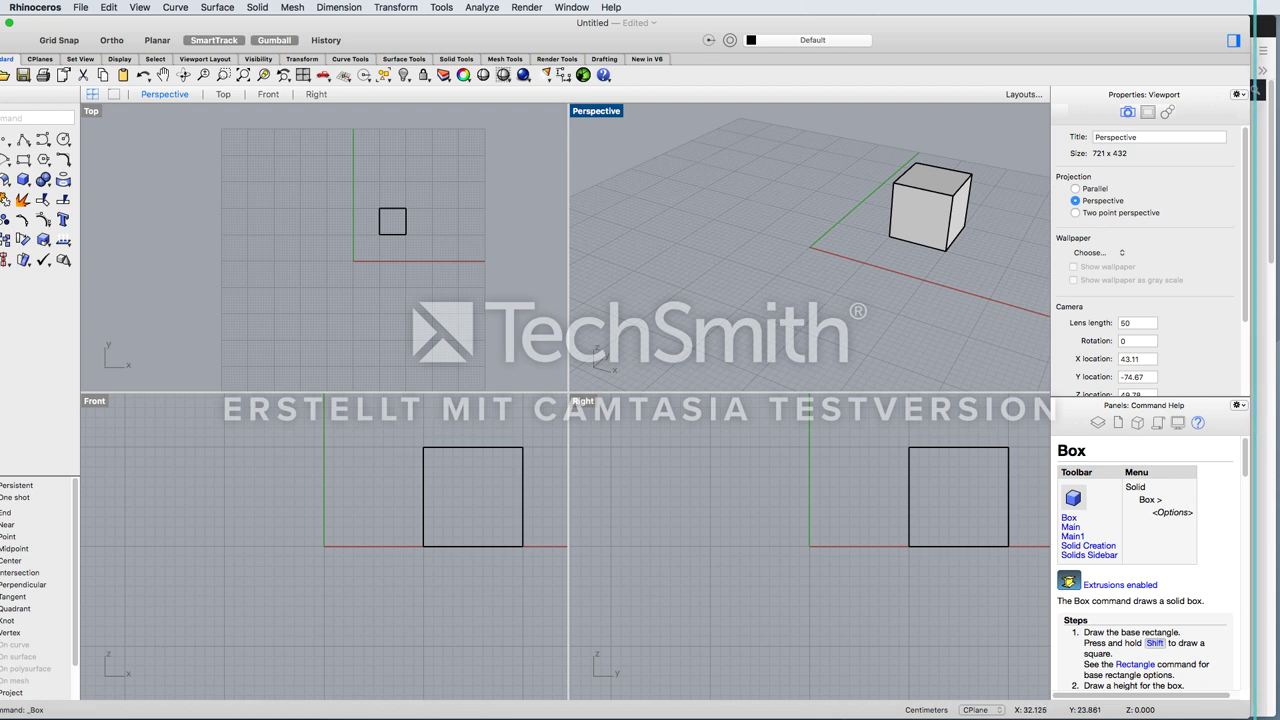
{"action": "double_click", "coordinate": [596, 111]}
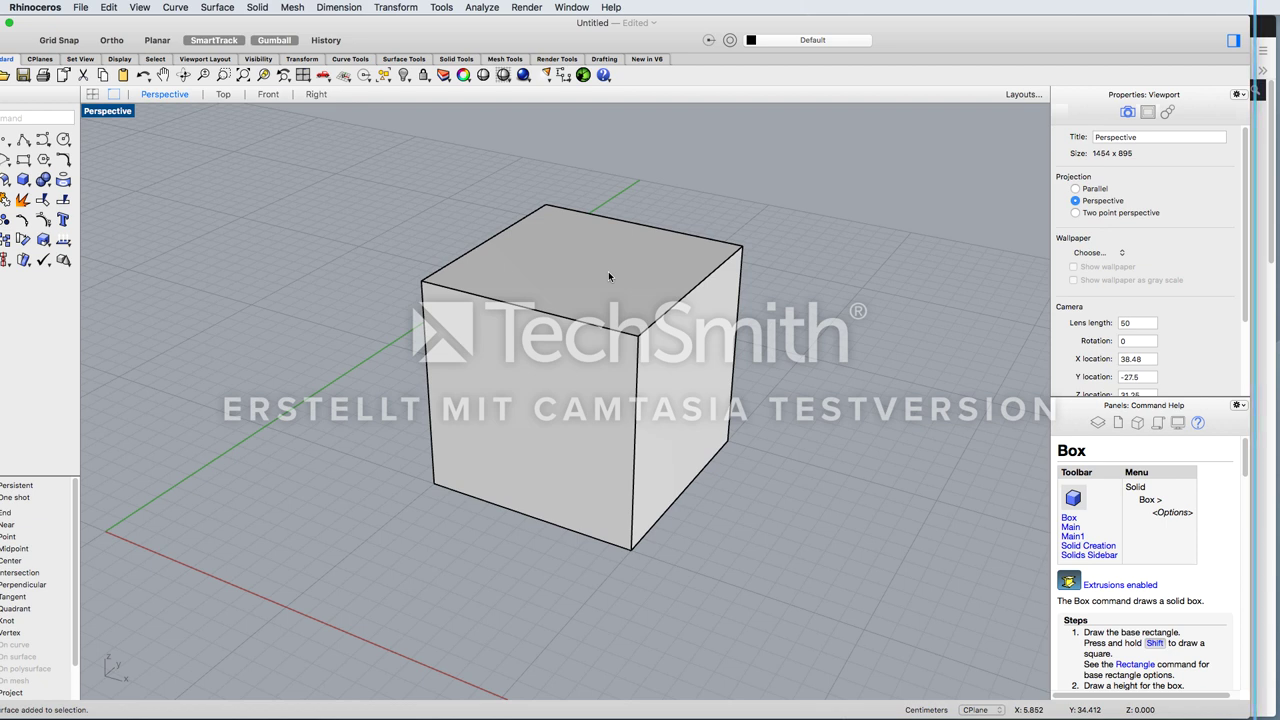
Select only the box's top face as a sub-object and switch the Gumball off and on again
{"action": "left_click", "coordinate": [608, 271], "text": "shift+super"}
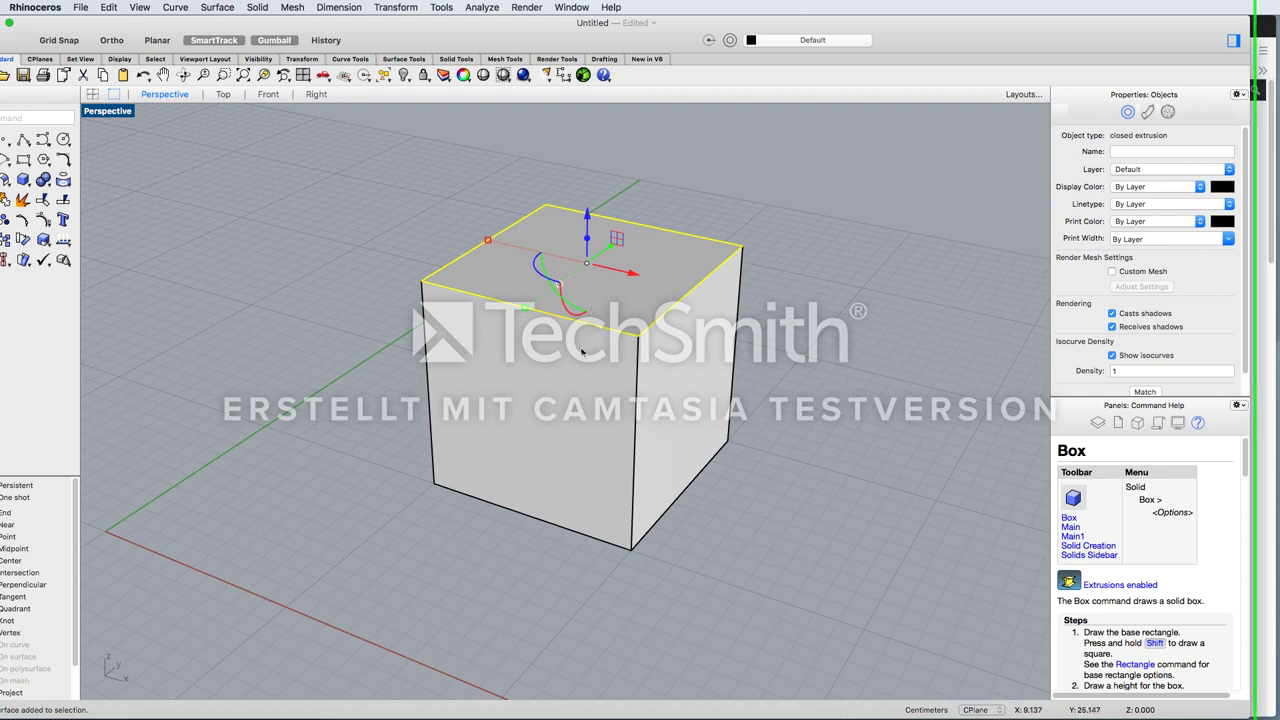
{"action": "left_click", "coordinate": [572, 382], "text": "shift+super"}
{"action": "left_click", "coordinate": [588, 438], "text": "shift+super"}
{"action": "left_click", "coordinate": [271, 41]}
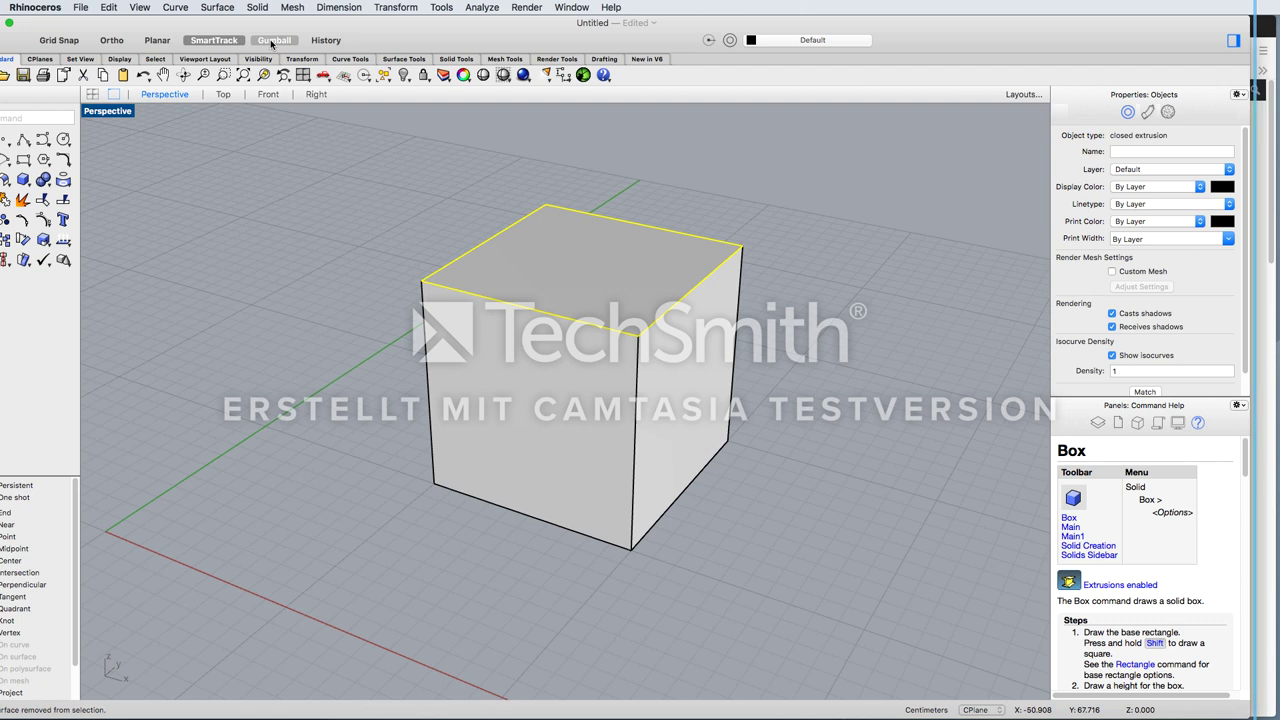
{"action": "left_click", "coordinate": [271, 41]}
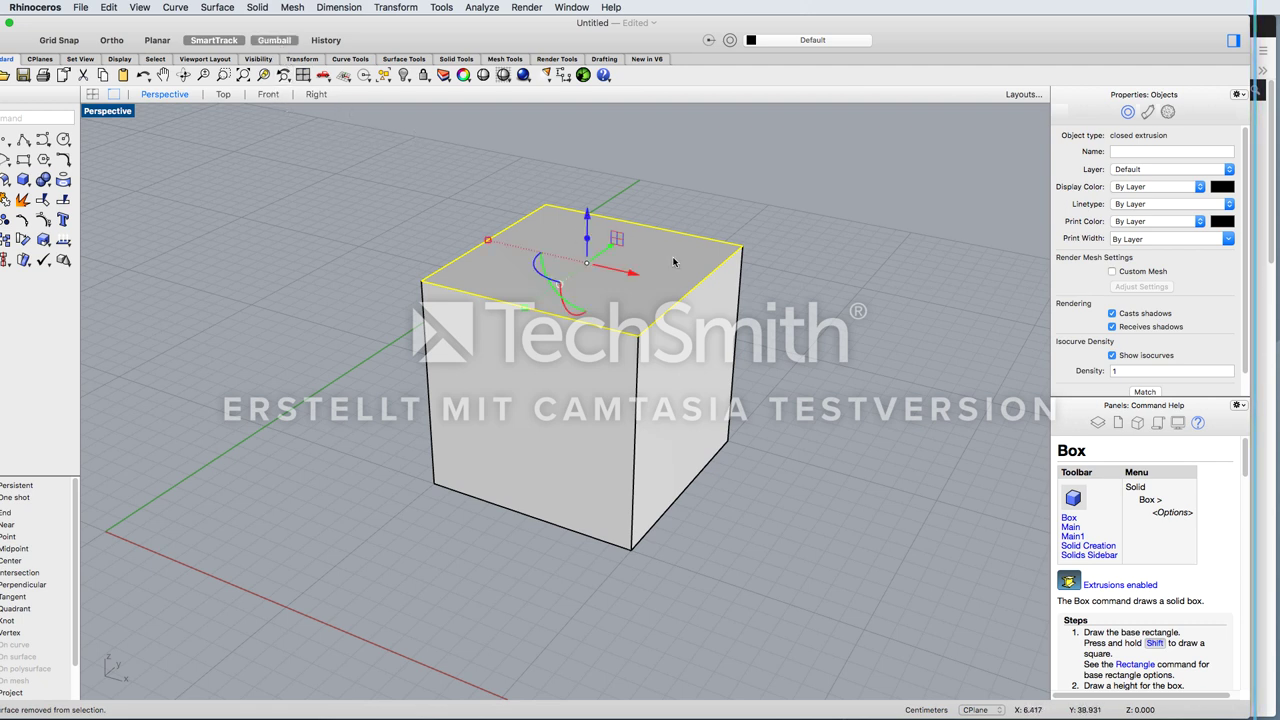
Try extruding the selected top face 2 cm upward with the Gumball, and undo the extrusion
{"action": "left_click", "coordinate": [588, 240]}
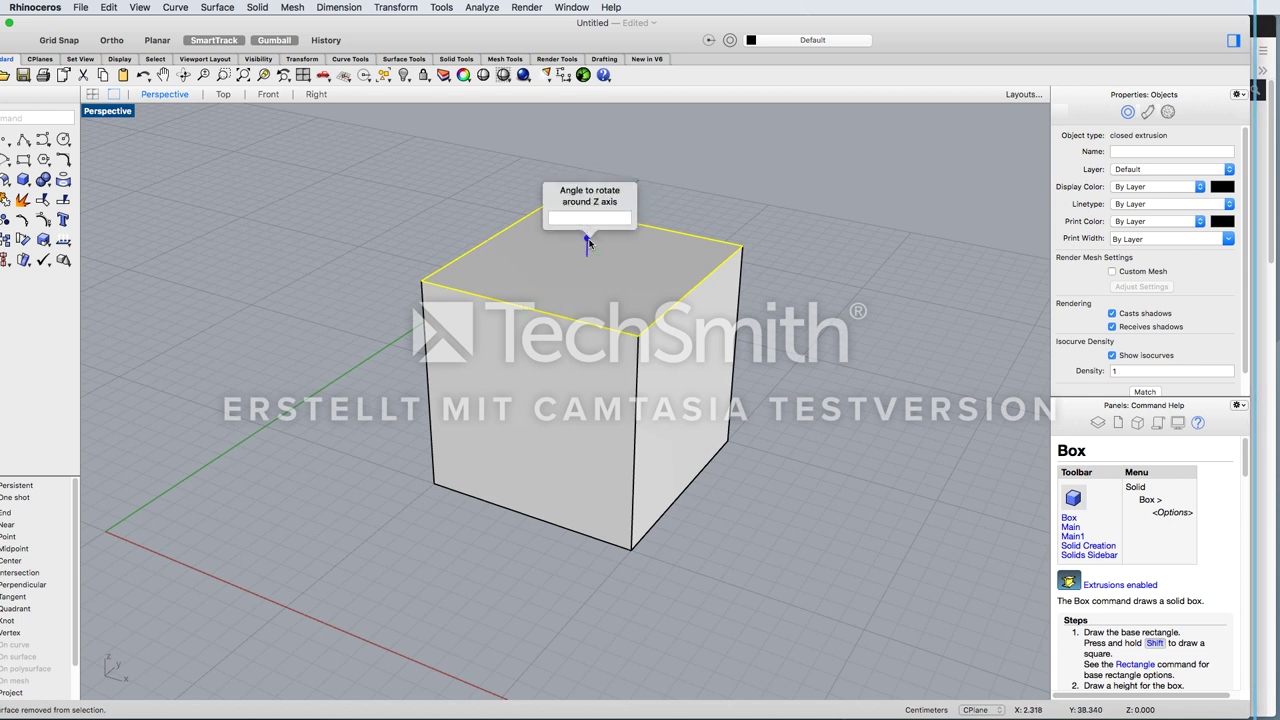
{"action": "type", "text": "2"}
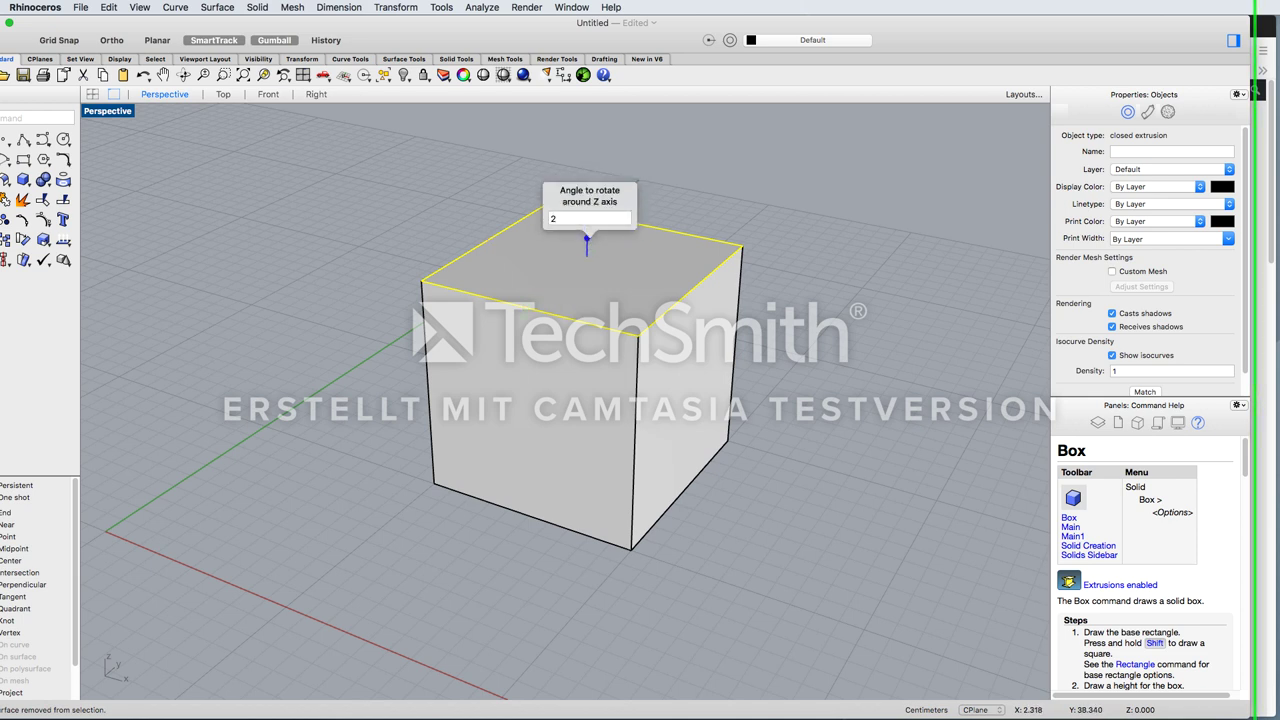
{"action": "key", "text": "Return"}
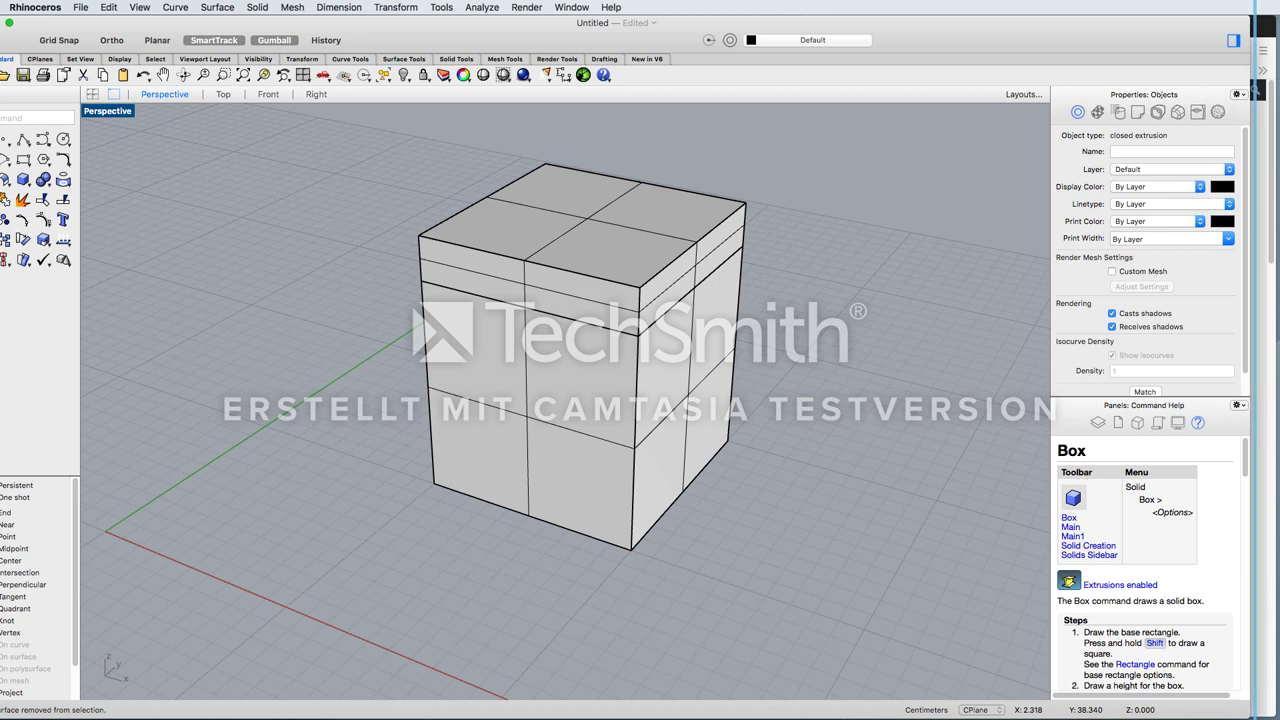
{"action": "key", "text": "super+z"}
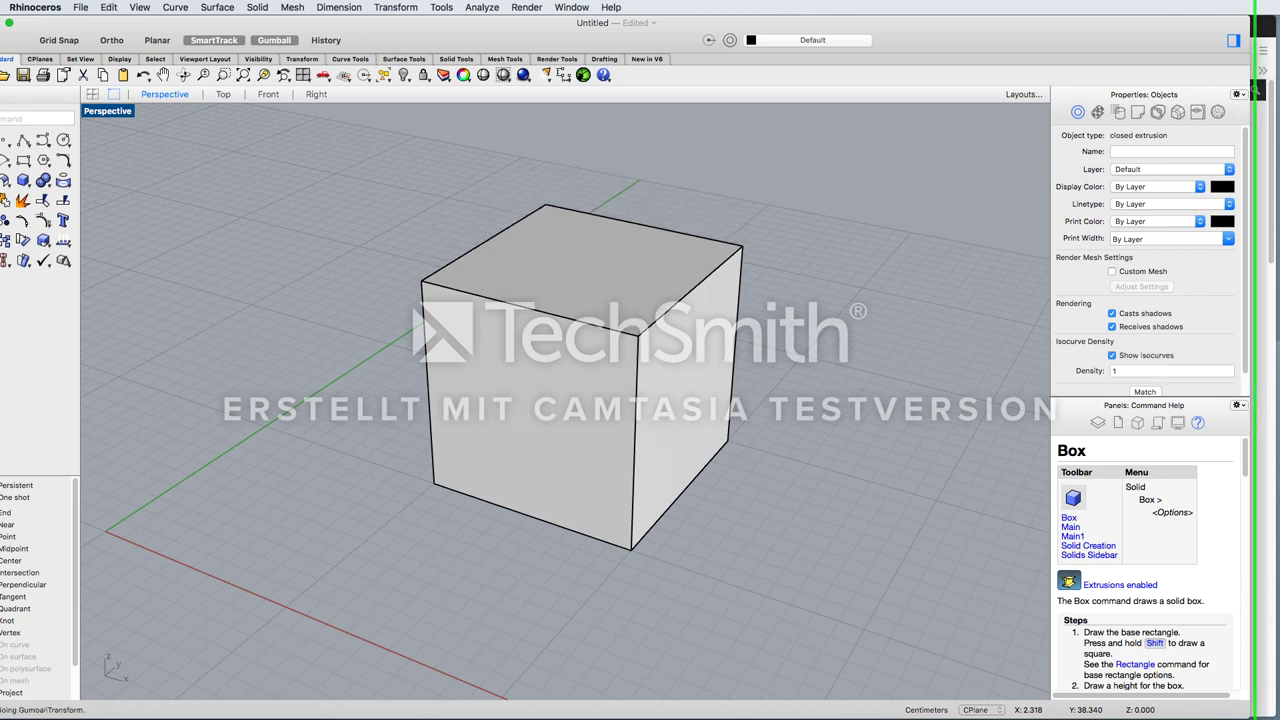
Try moving the box's top face 2 cm in the Z direction with the Gumball, and undo the move
{"action": "left_click", "coordinate": [612, 287], "text": "shift+super"}
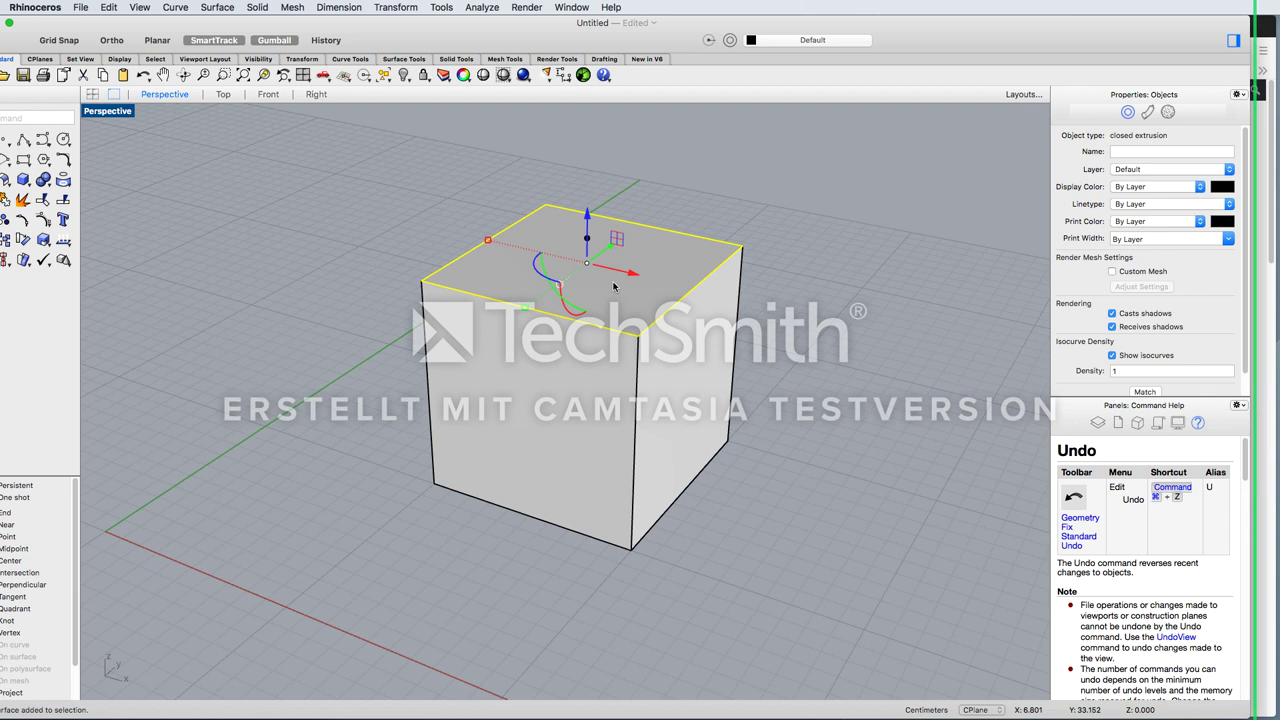
{"action": "left_click", "coordinate": [587, 224]}
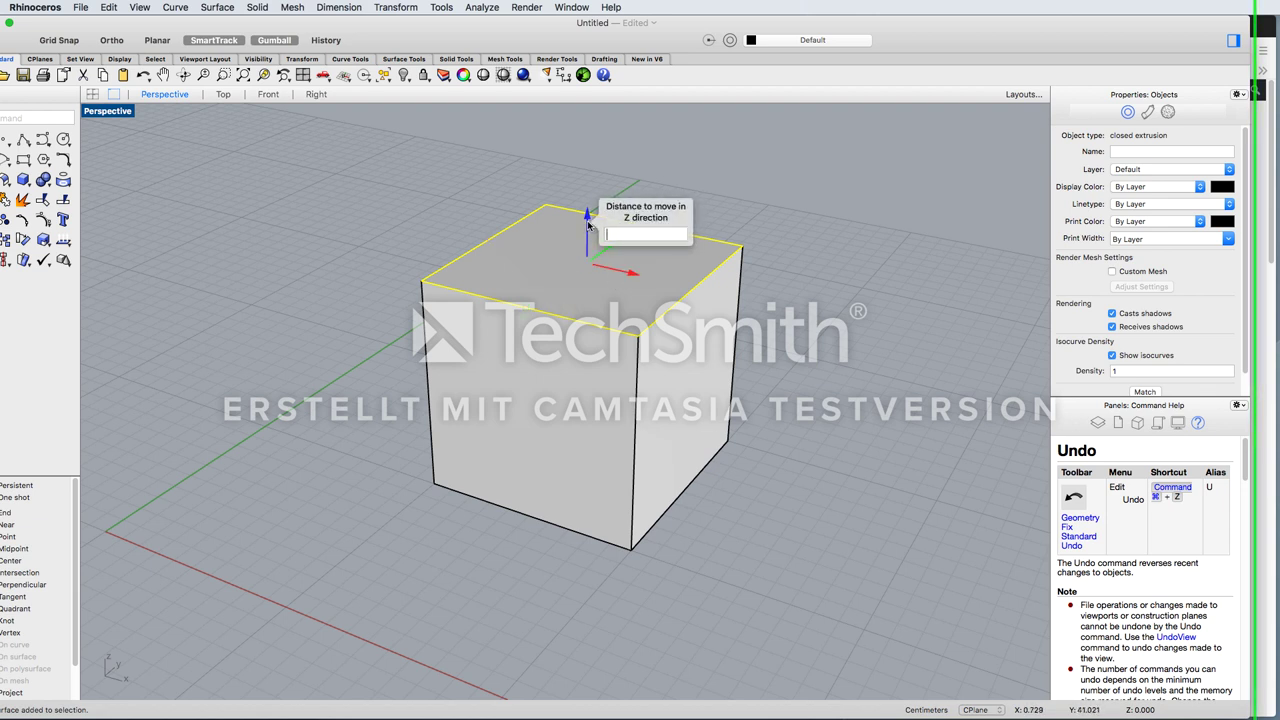
{"action": "type", "text": "2"}
{"action": "key", "text": "Return"}
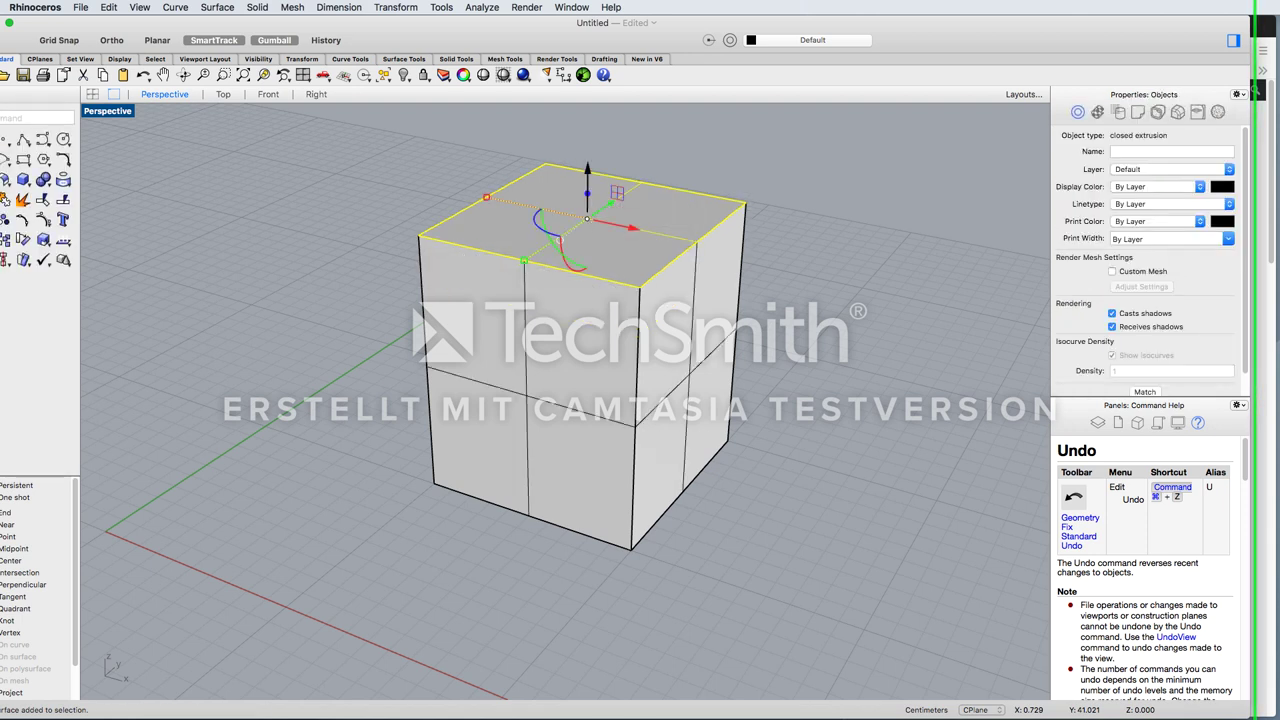
{"action": "key", "text": "super+z"}
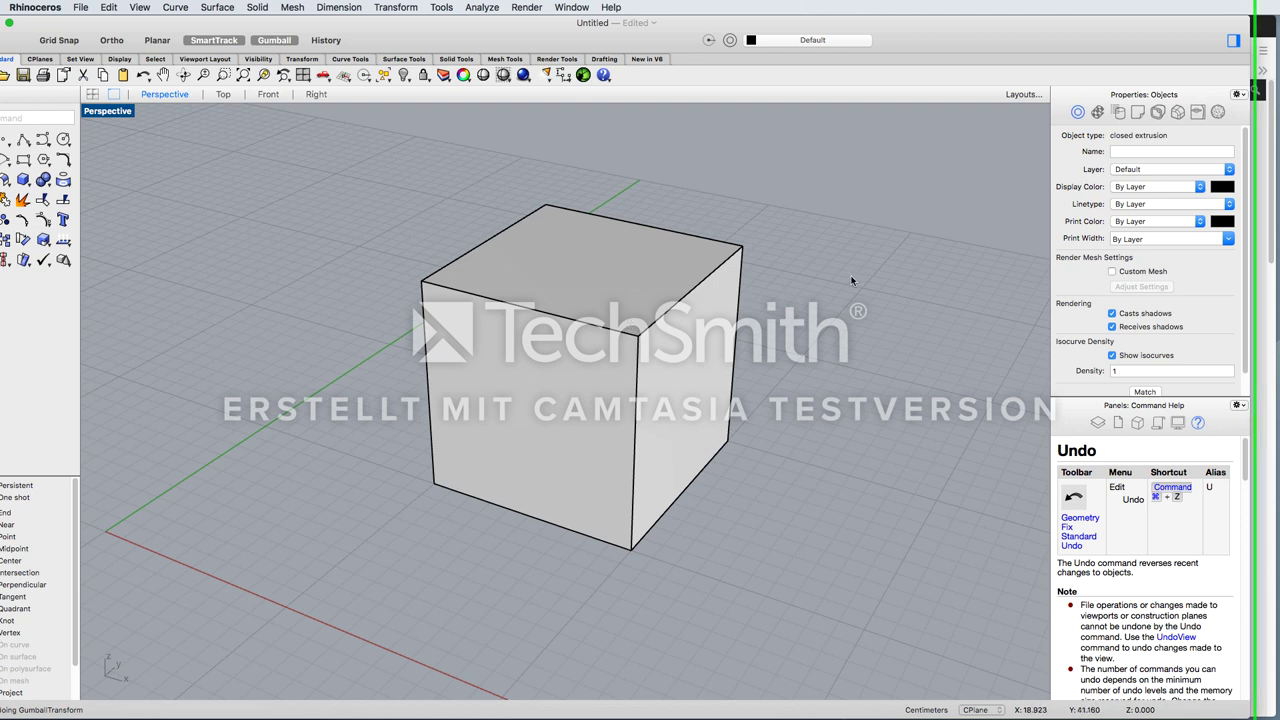
Extrude the box's top face 2 cm upward with the Gumball as a separate section above the original edge
{"action": "left_click", "coordinate": [631, 290], "text": "shift+super"}
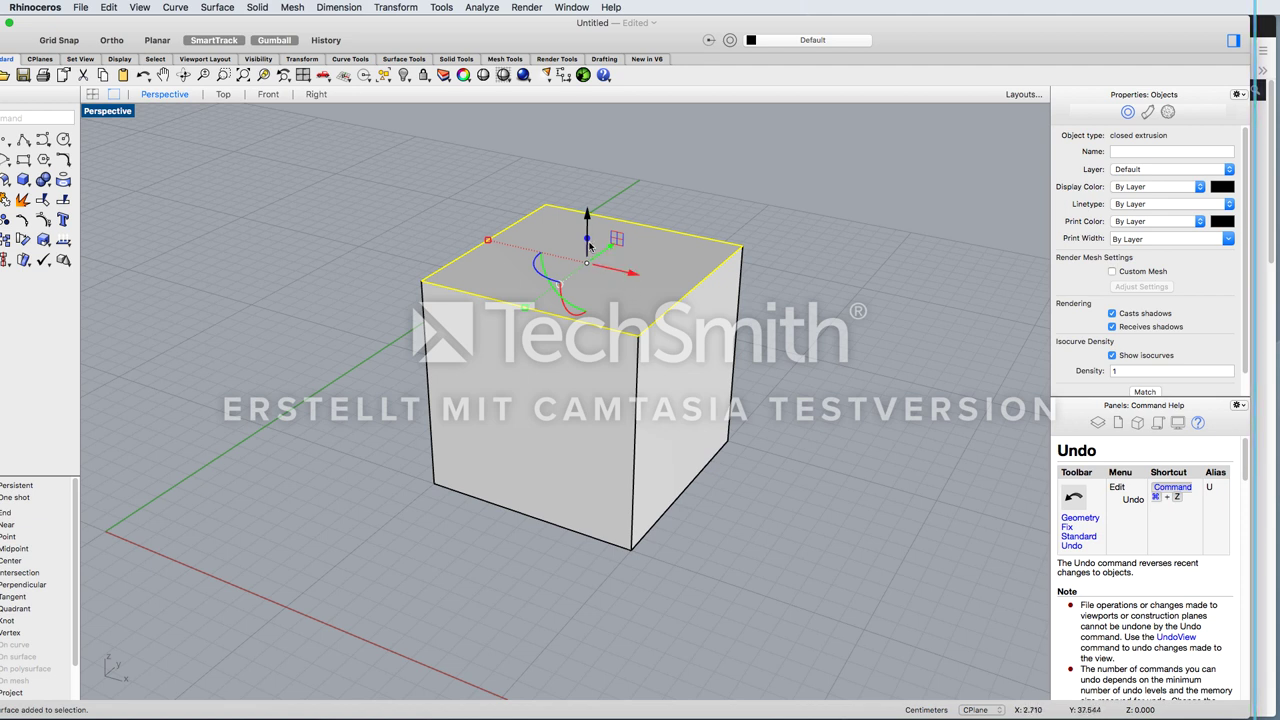
{"action": "left_click_drag", "start_coordinate": [588, 240], "coordinate": [588, 240]}
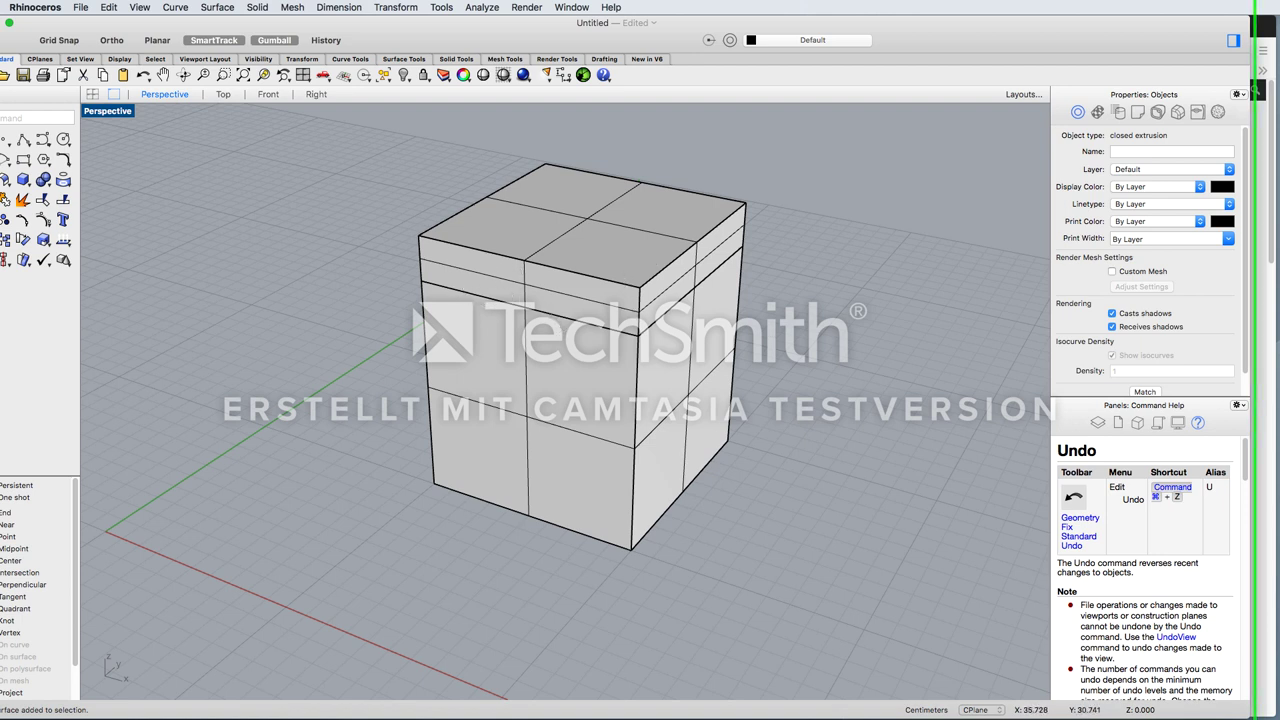
{"action": "key", "text": "super+z"}
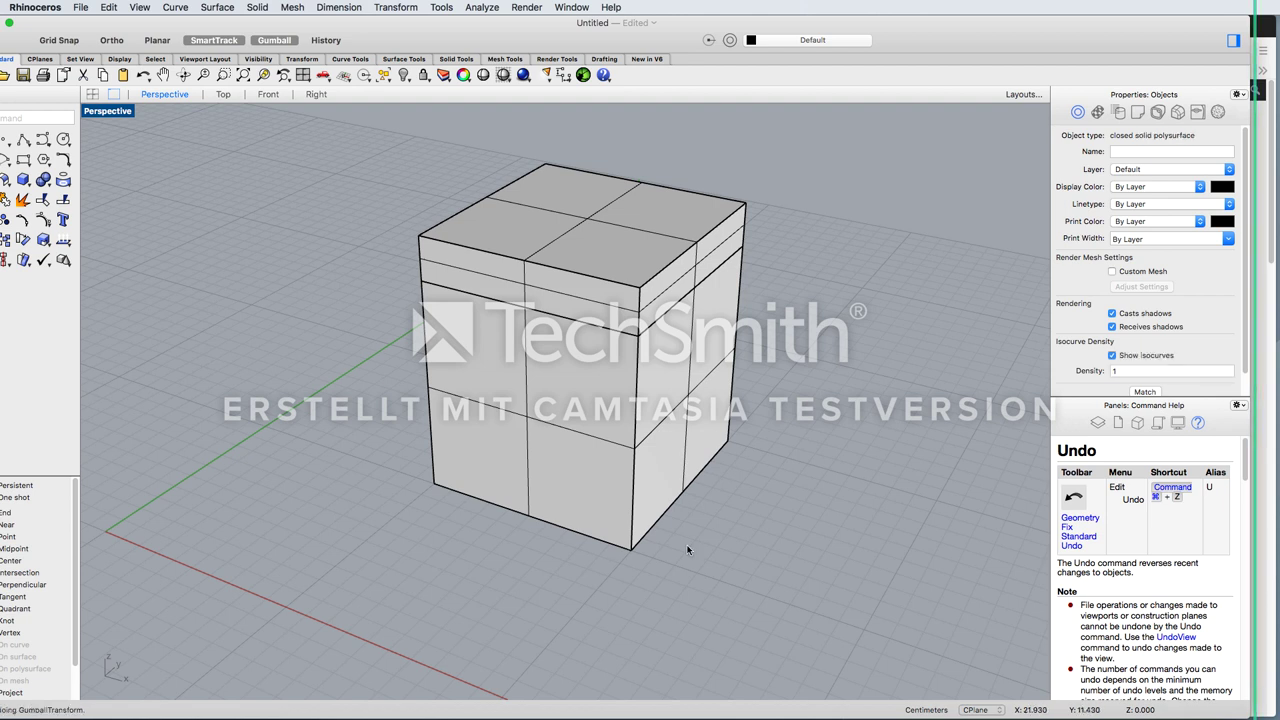
Scale the raised top face by a factor of 0.9 in both X and Y
{"action": "left_click", "coordinate": [612, 258], "text": "shift+super"}
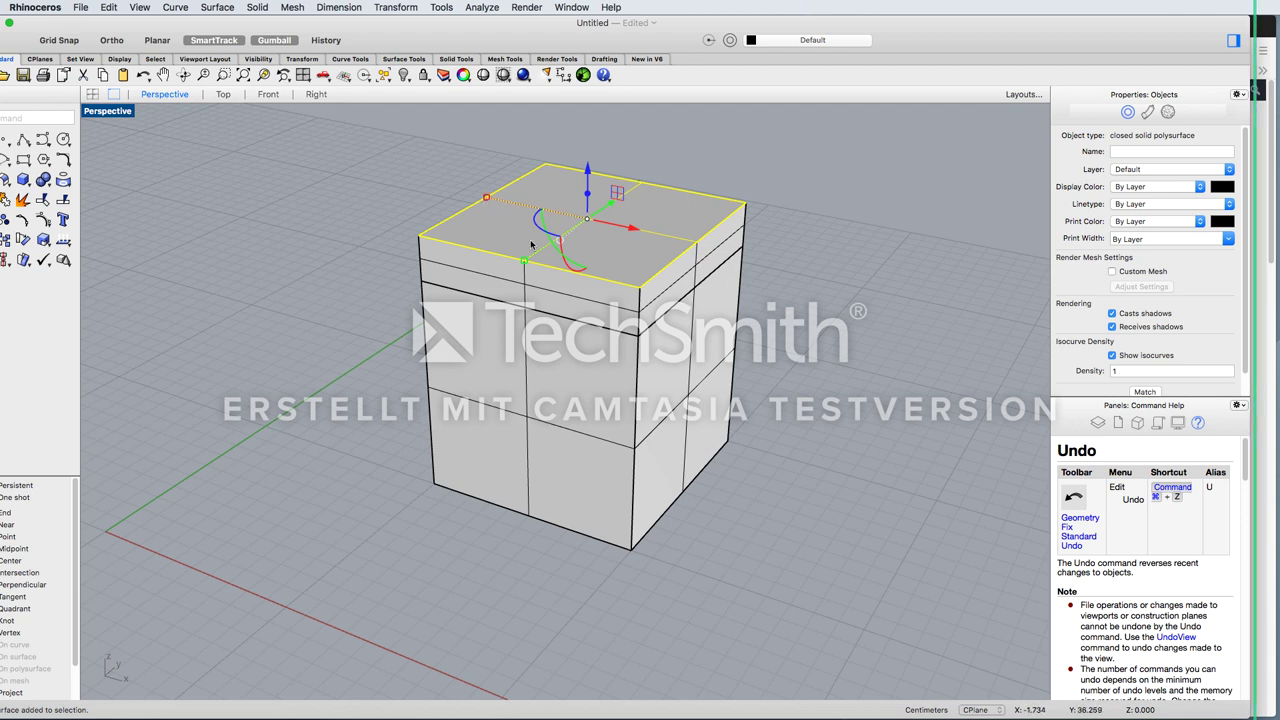
{"action": "left_click", "coordinate": [486, 198]}
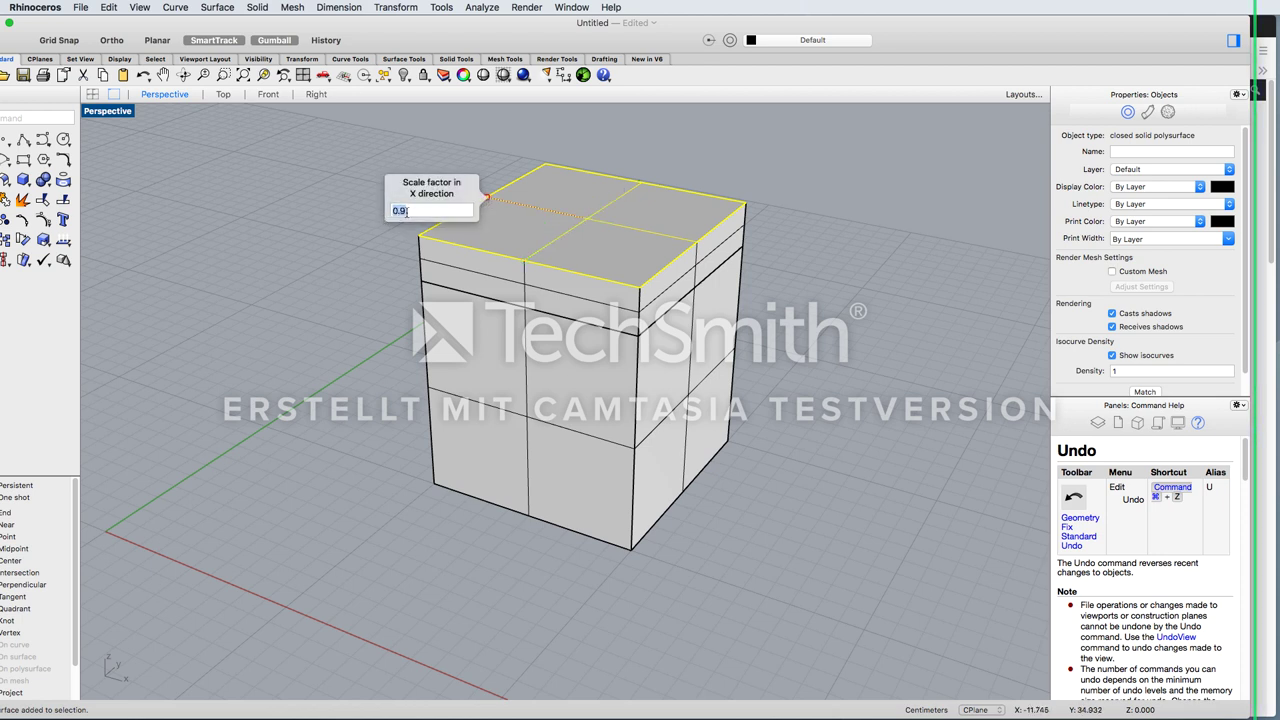
{"action": "key", "text": "Return"}
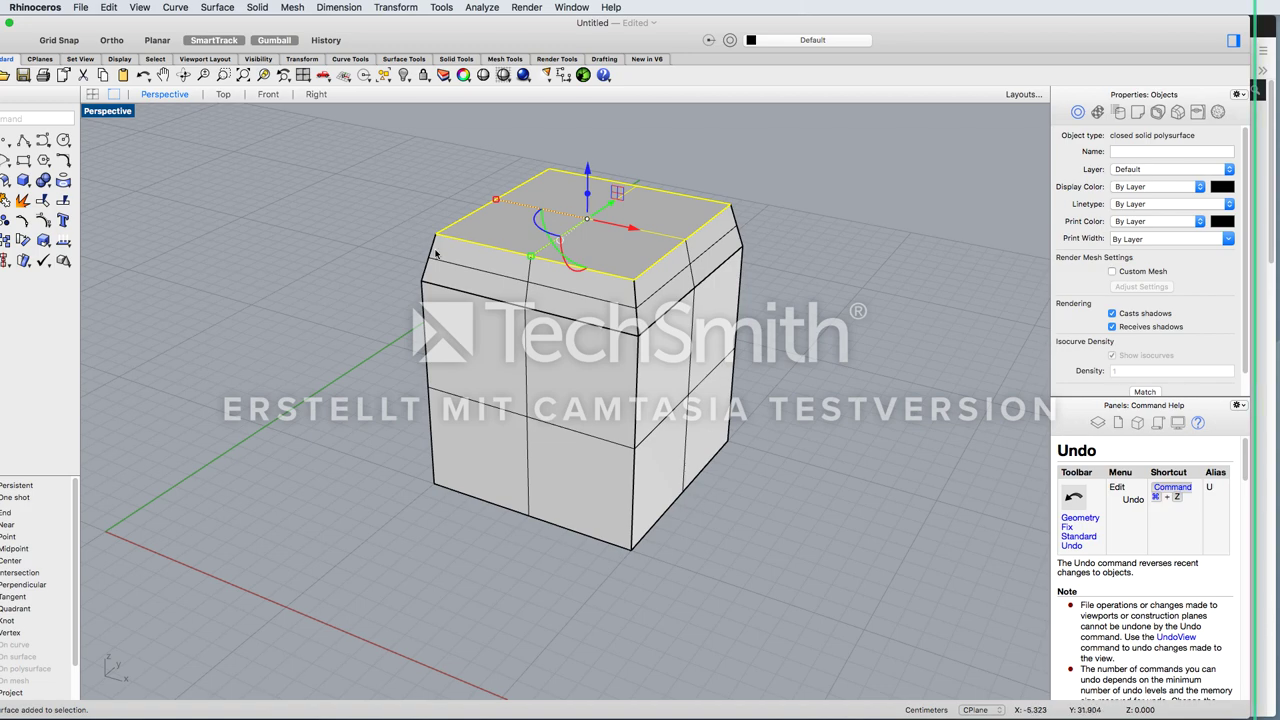
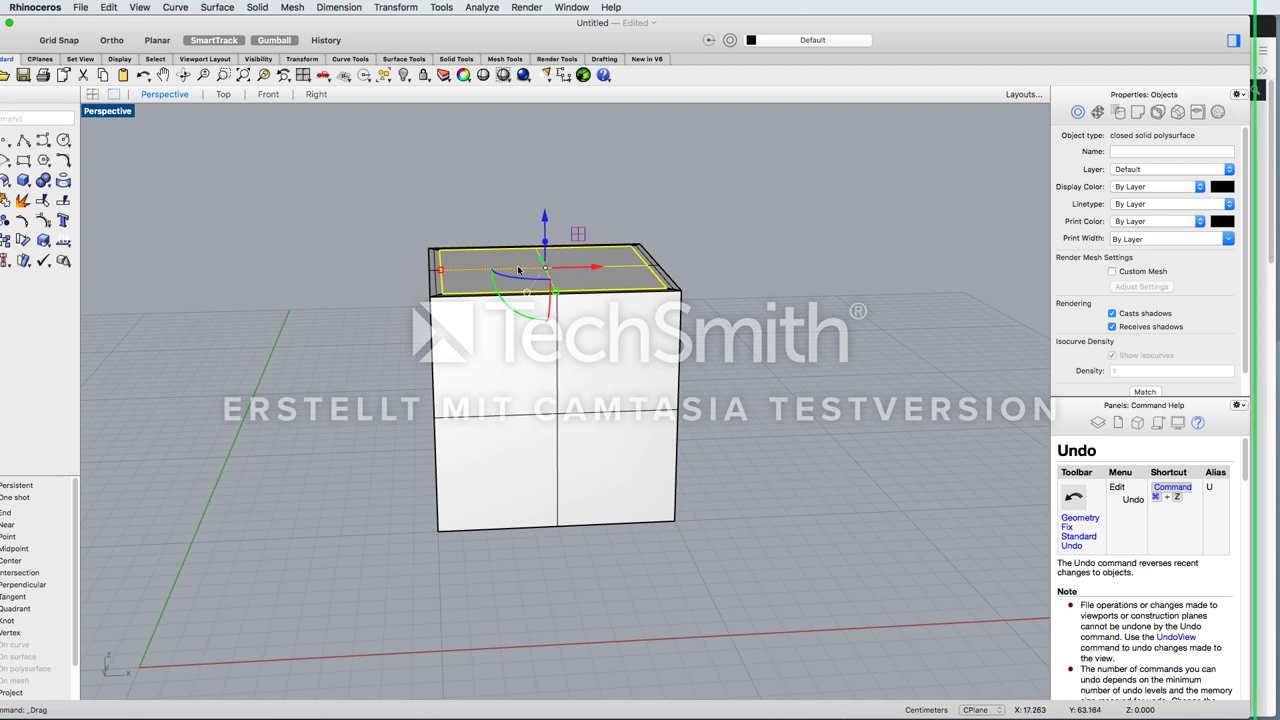
Lower the scaled top face in Z to the level of the box's original upper edge, snapping to its corner
{"action": "left_click_drag", "start_coordinate": [518, 270], "coordinate": [529, 271]}
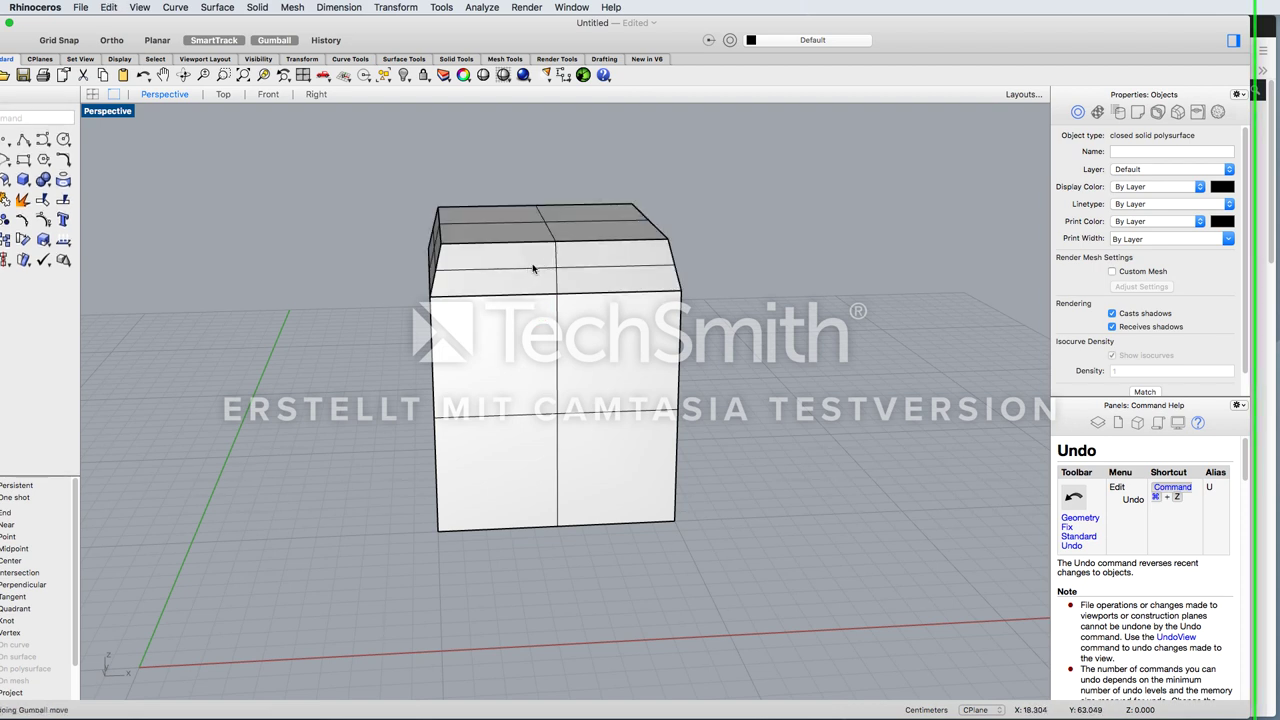
{"action": "left_click", "coordinate": [575, 233], "text": "shift+super"}
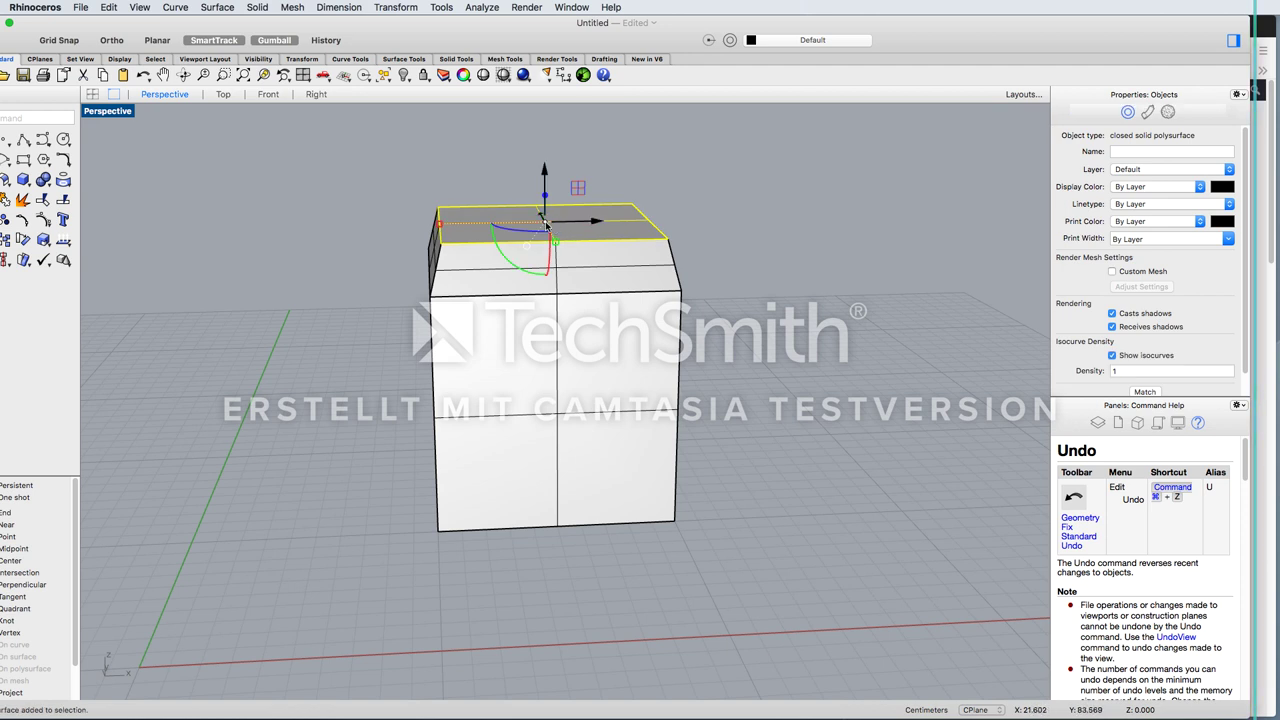
{"action": "right_click", "coordinate": [545, 225]}
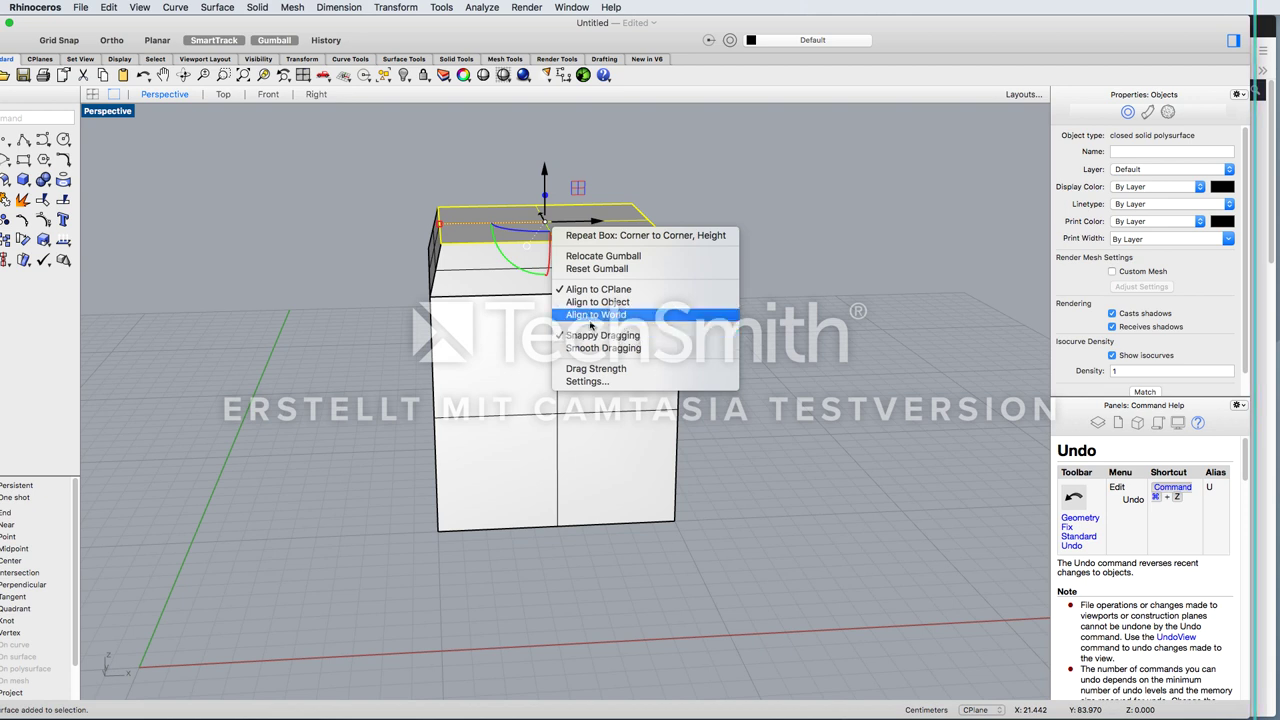
{"action": "left_click", "coordinate": [545, 187]}
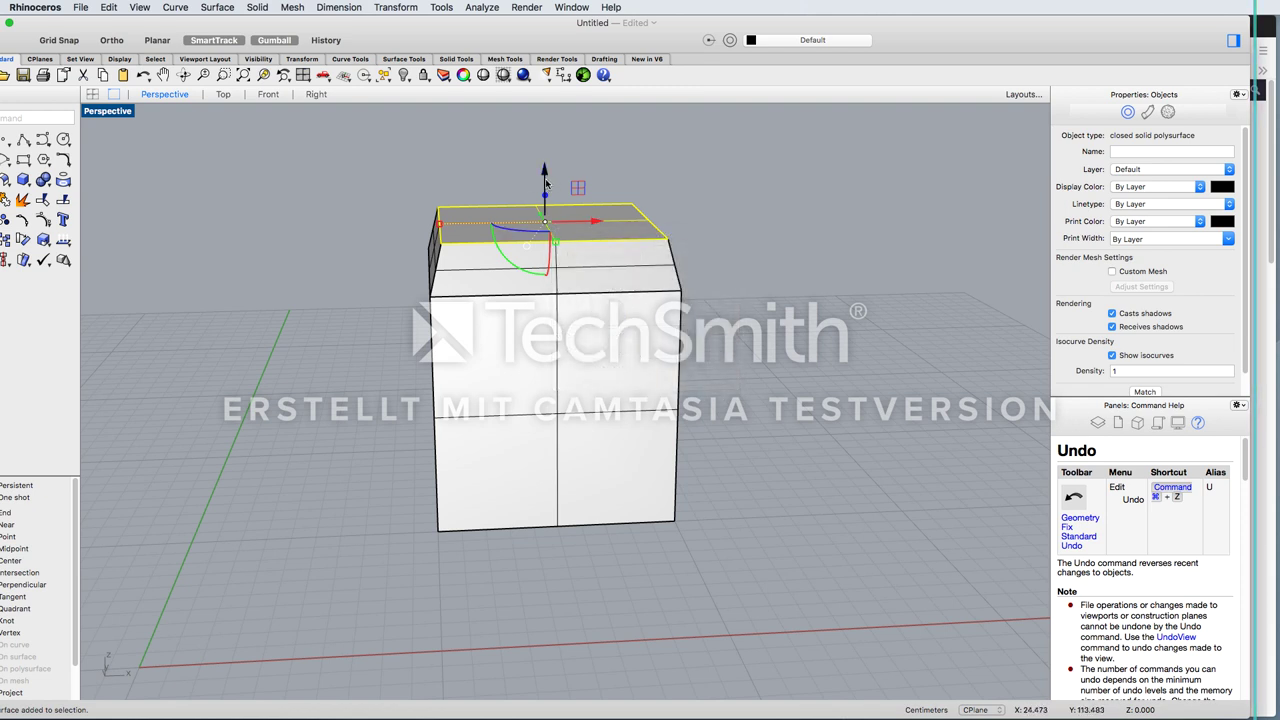
{"action": "left_click_drag", "start_coordinate": [545, 183], "coordinate": [681, 292]}
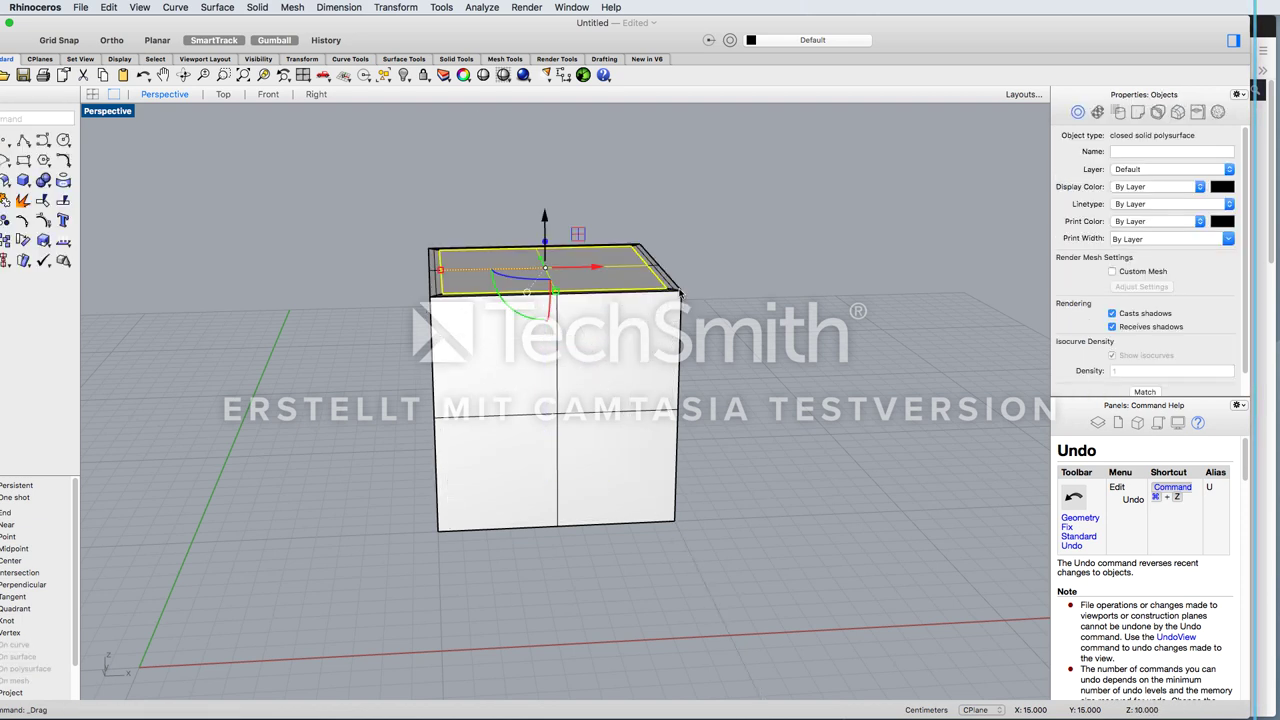
Extrude the inset top face about 9 cm downward into the box to hollow it out, leaving a floor
{"action": "left_click", "coordinate": [545, 243]}
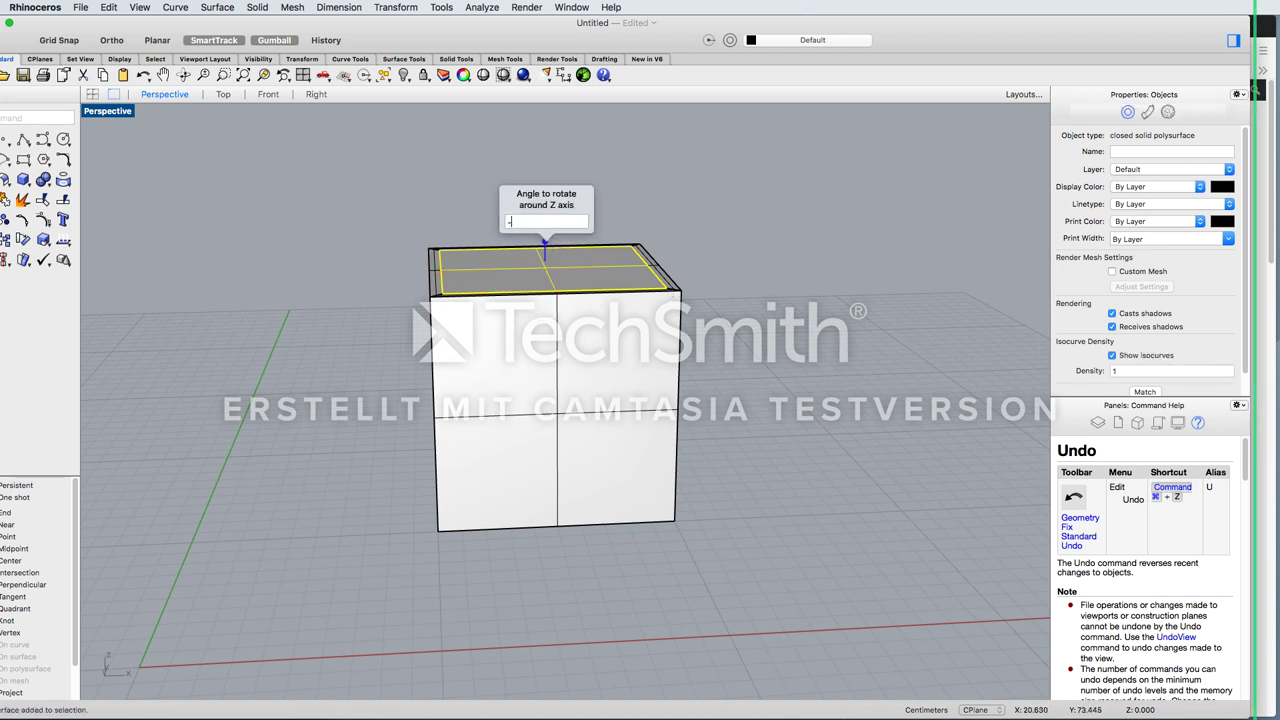
{"action": "type", "text": "-90"}
{"action": "key", "text": "Return"}
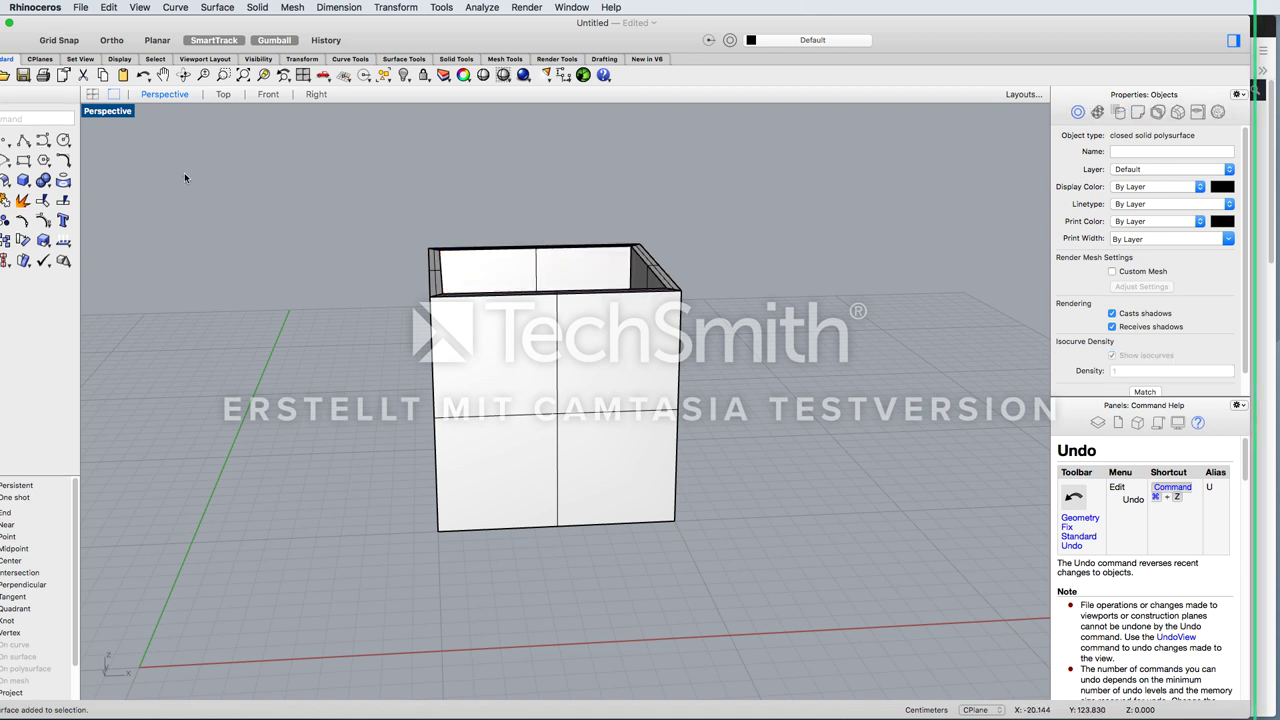
Inspect the hollowed box in Ghosted display and return the Perspective viewport to Shaded display
{"action": "left_click", "coordinate": [108, 112]}
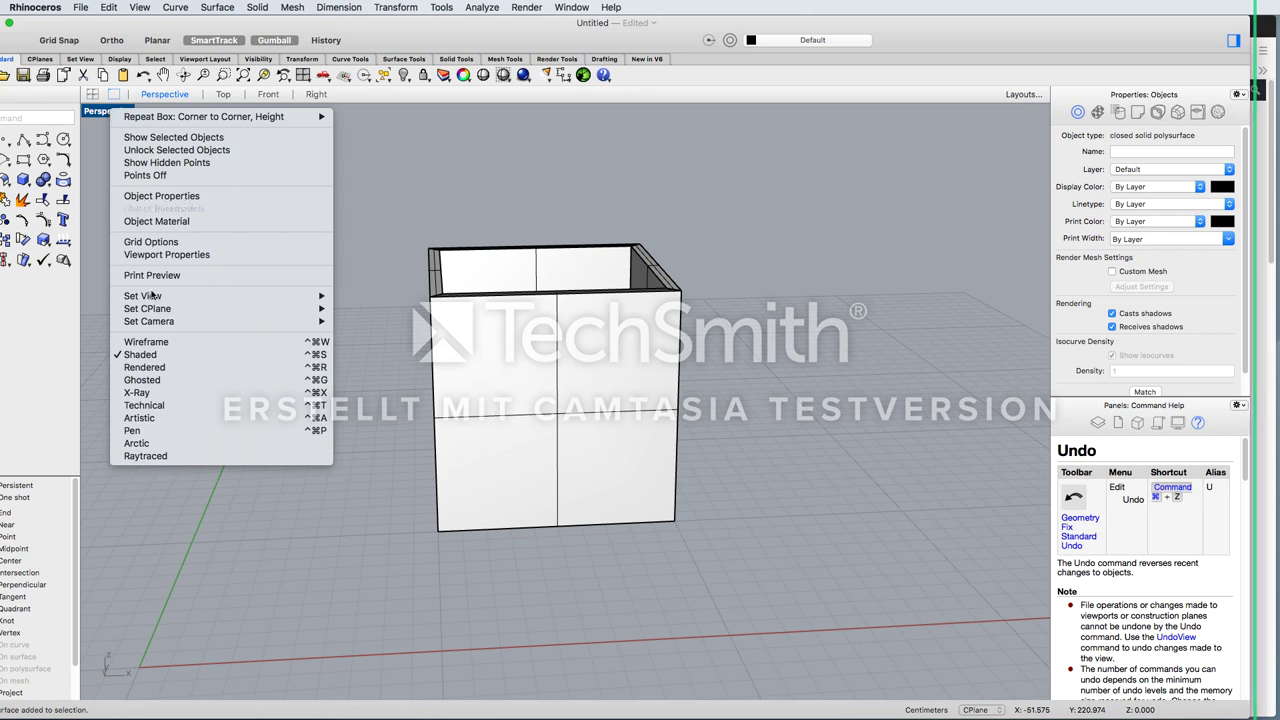
{"action": "left_click", "coordinate": [172, 380]}
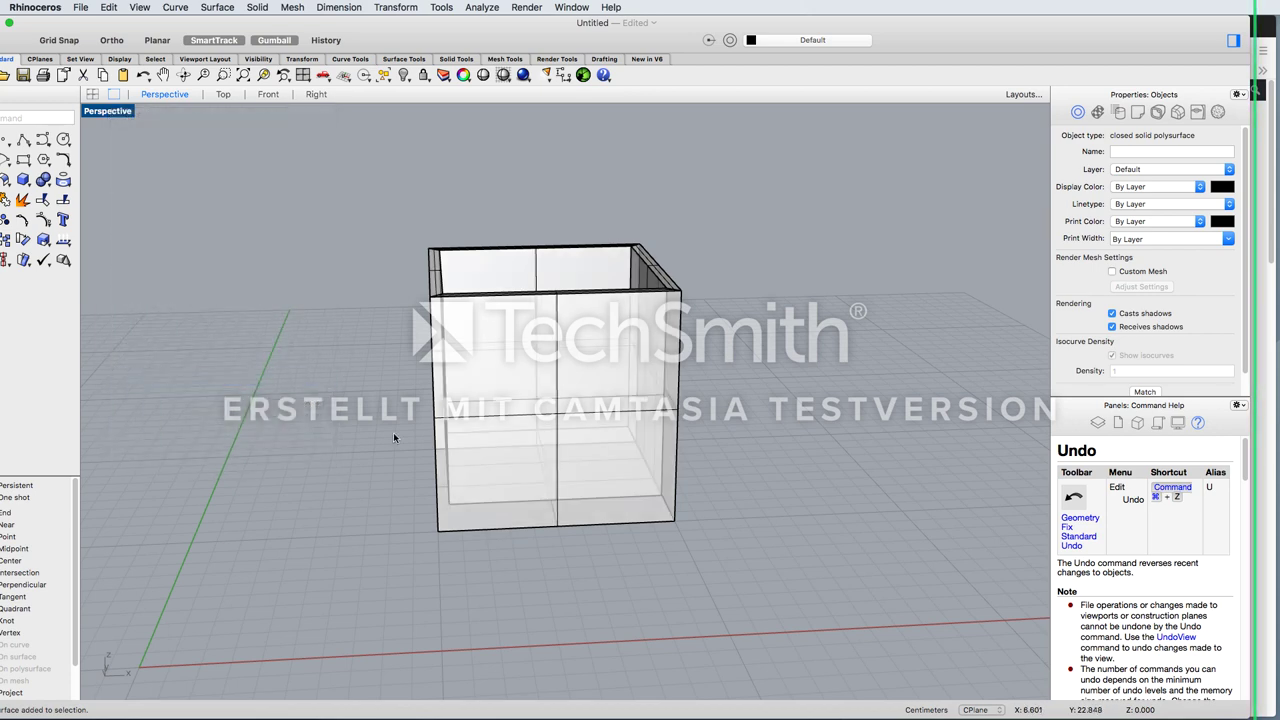
{"action": "right_click_drag", "start_coordinate": [521, 416], "coordinate": [588, 412]}
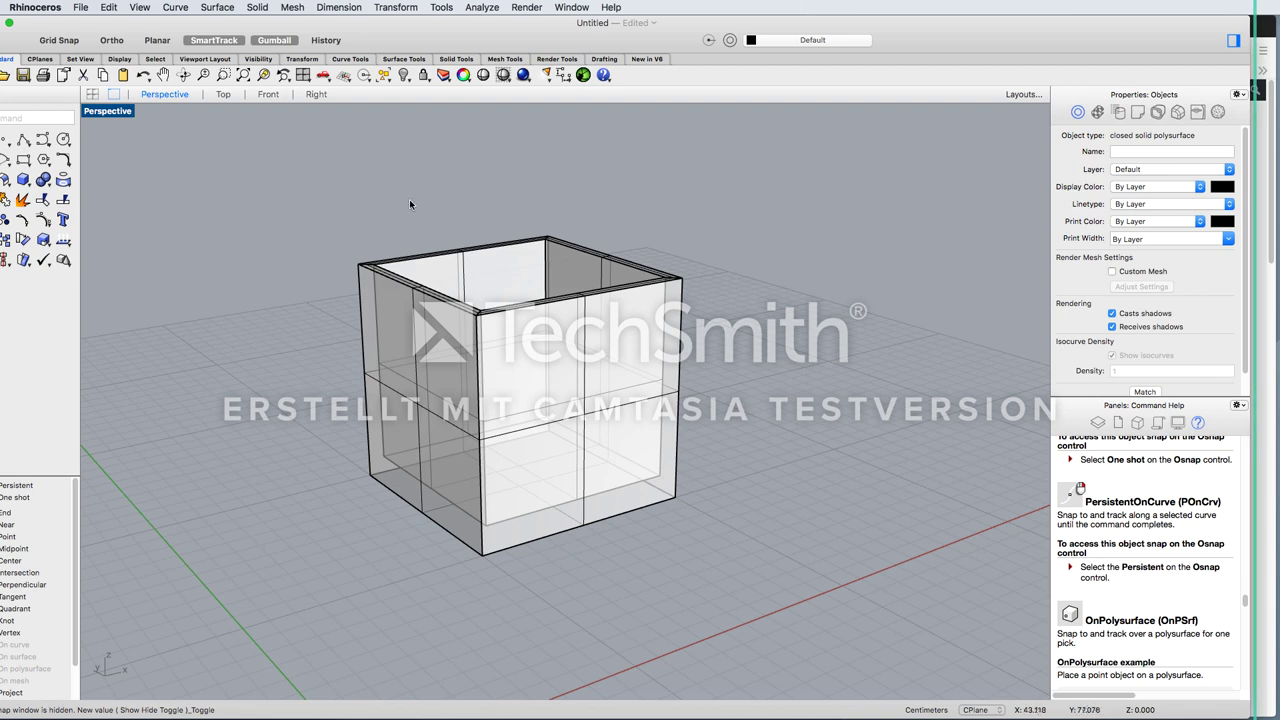
{"action": "left_click", "coordinate": [121, 112]}
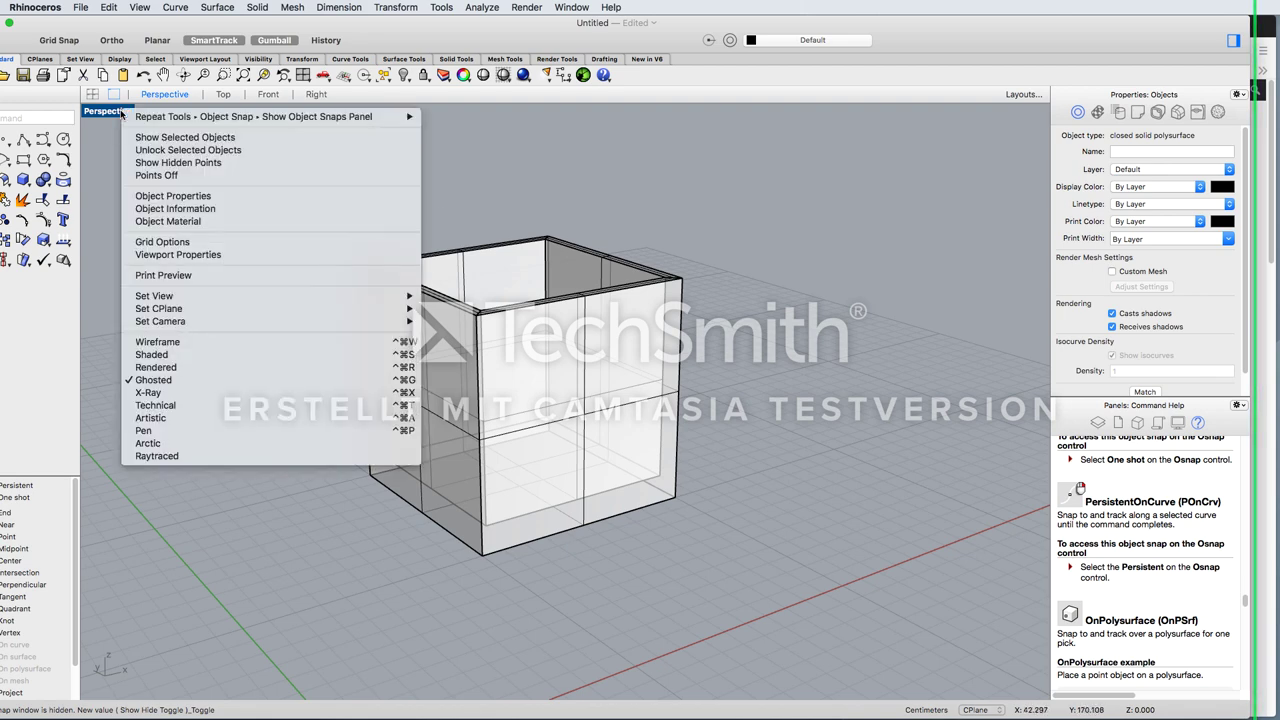
{"action": "left_click", "coordinate": [183, 356]}
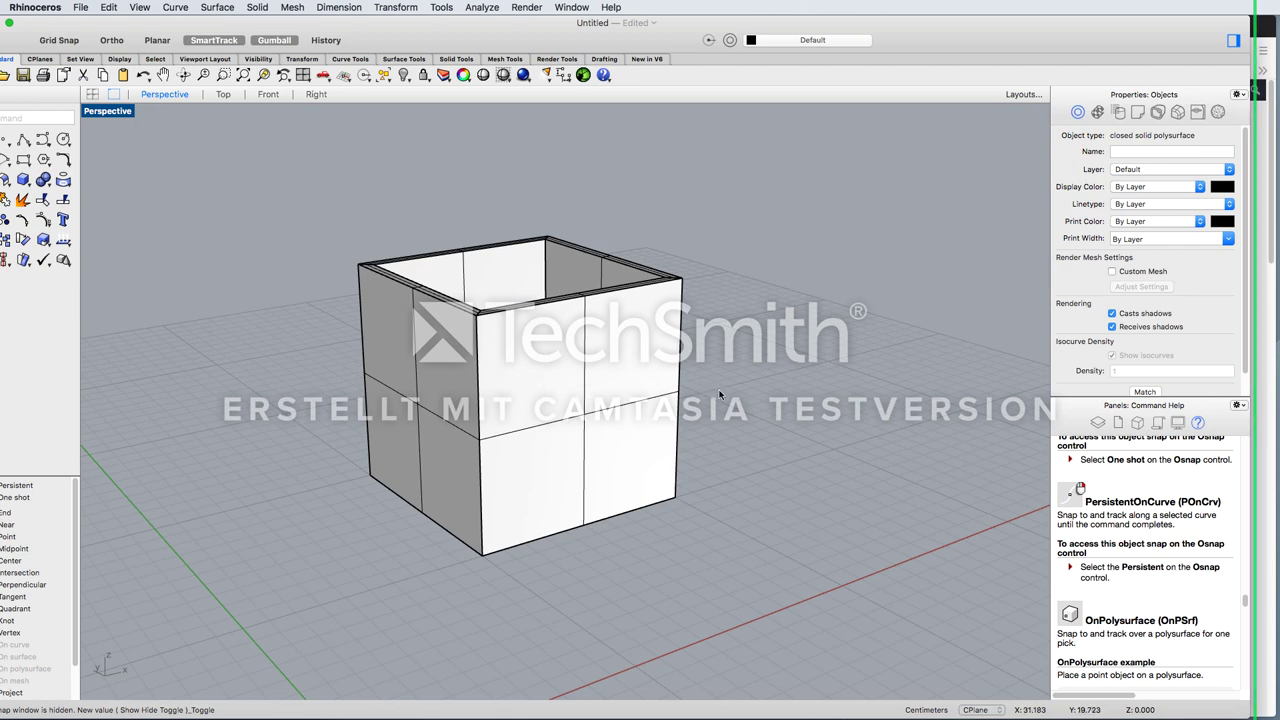
Extrude one outer side face of the hollow box 2 cm outward along Y, entering a distance of -2
{"action": "right_click_drag", "start_coordinate": [720, 394], "coordinate": [748, 386]}
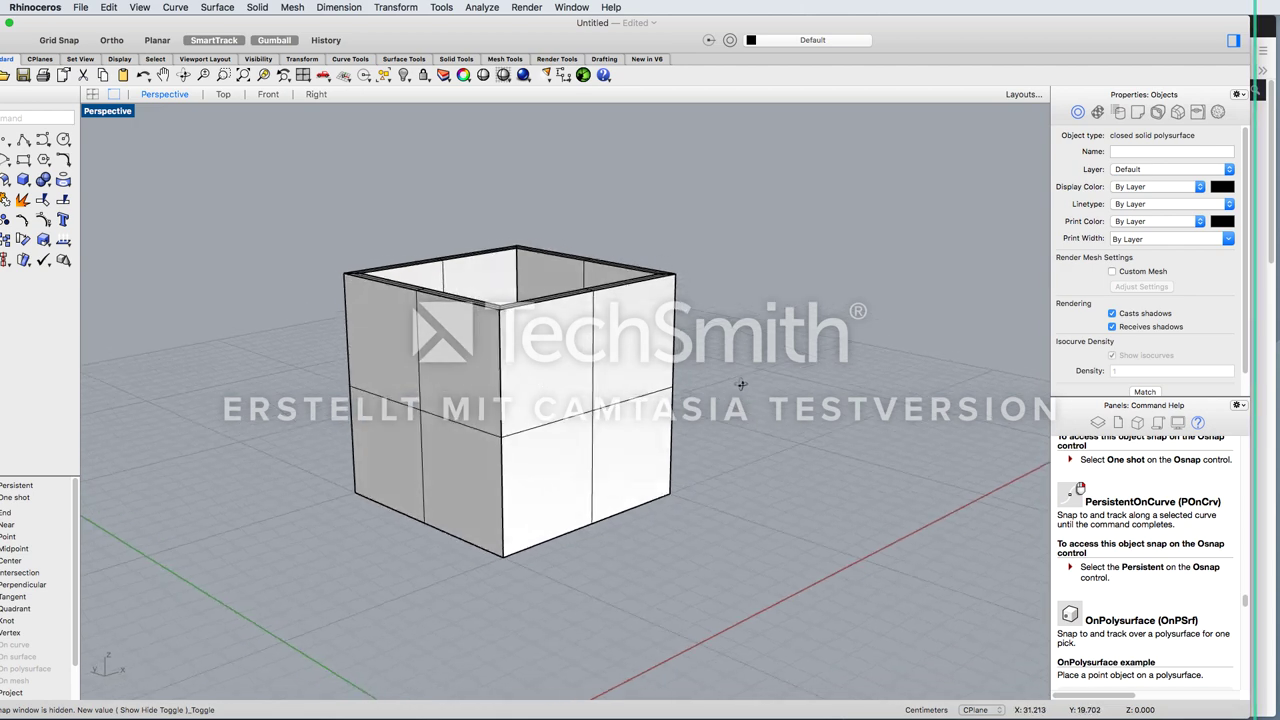
{"action": "left_click", "coordinate": [637, 380], "text": "shift+super"}
{"action": "right_click_drag", "start_coordinate": [645, 440], "coordinate": [592, 414]}
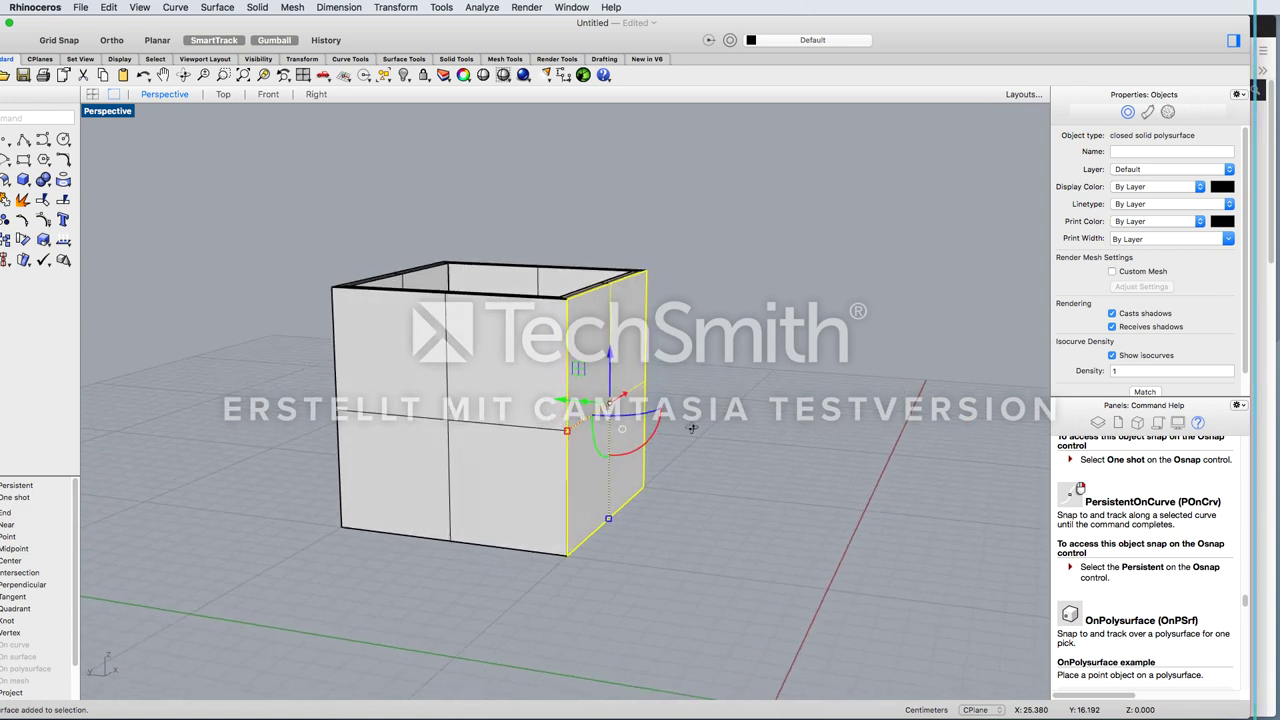
{"action": "left_click", "coordinate": [585, 405]}
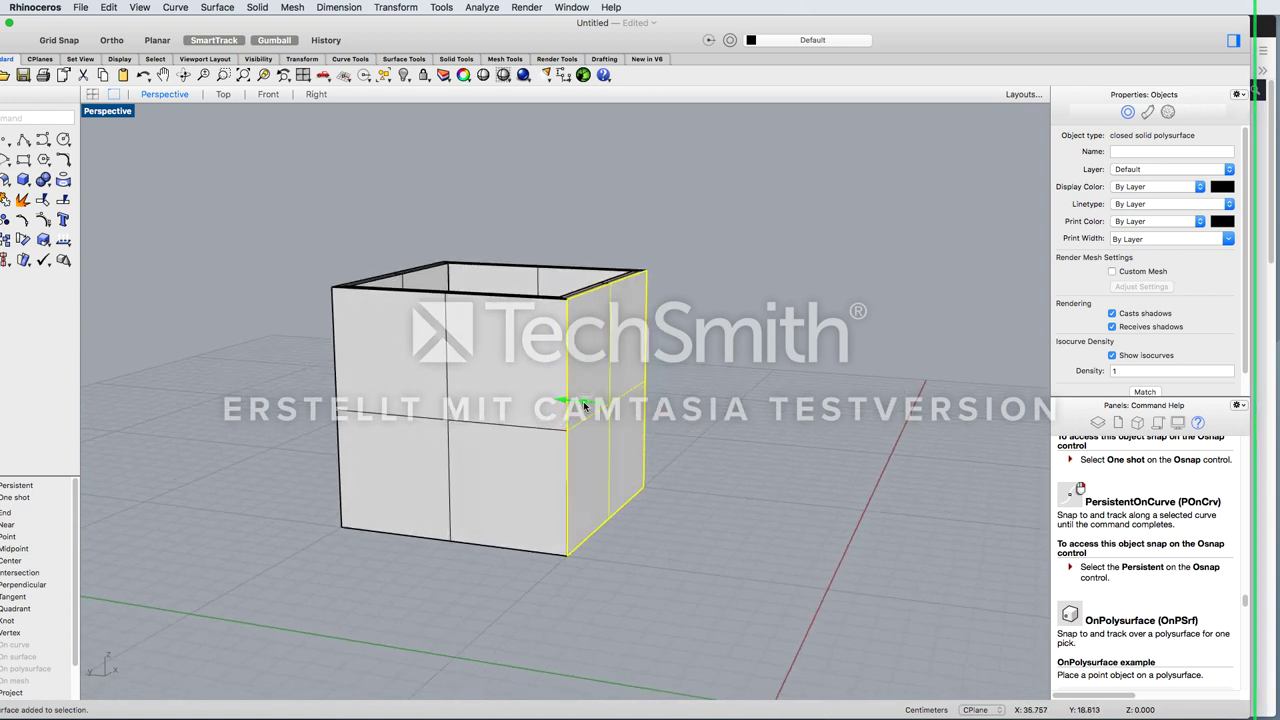
{"action": "type", "text": "-"}
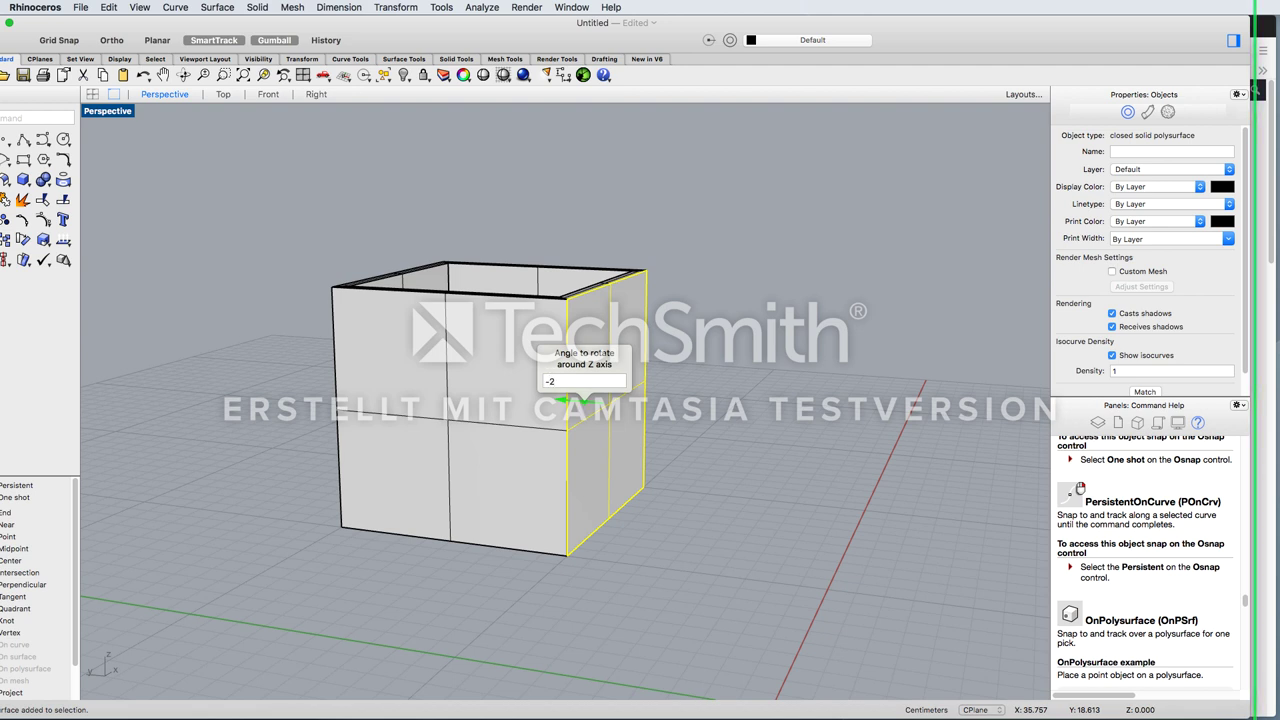
{"action": "type", "text": "2"}
{"action": "key", "text": "Return"}
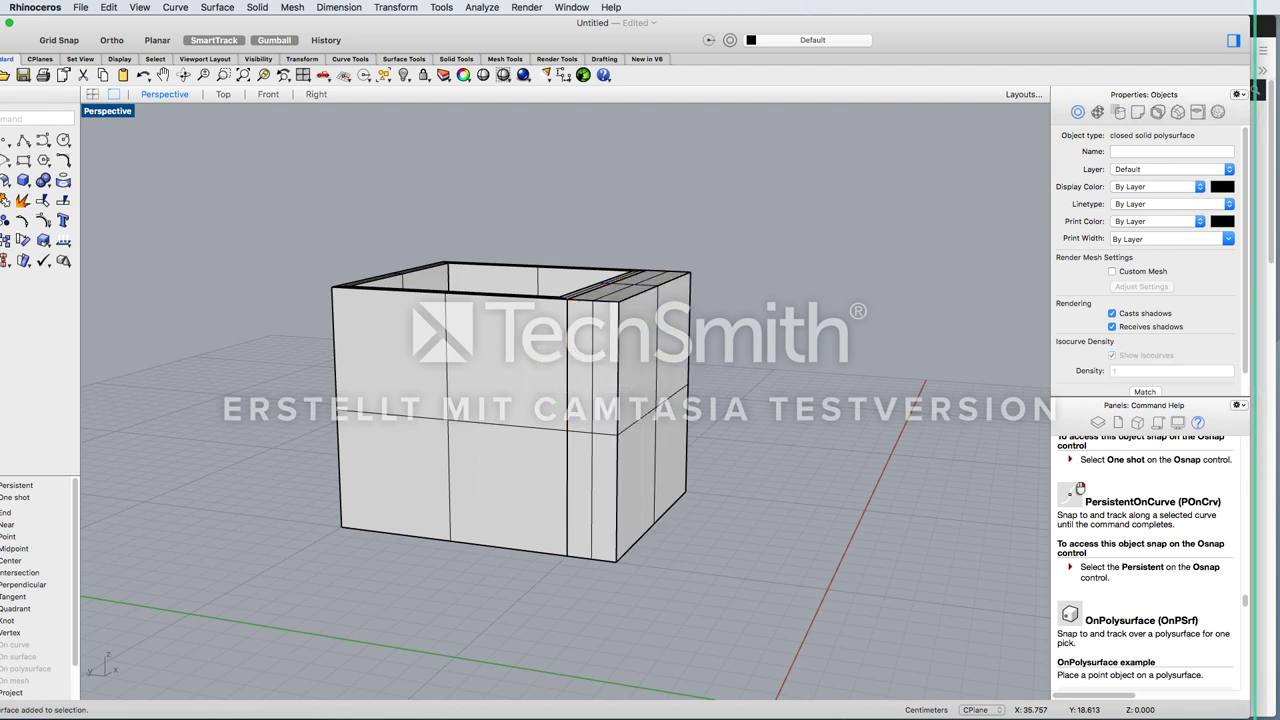
Scale the end face of the side extrusion freehand in X to about half its width
{"action": "left_click", "coordinate": [640, 392], "text": "shift+super"}
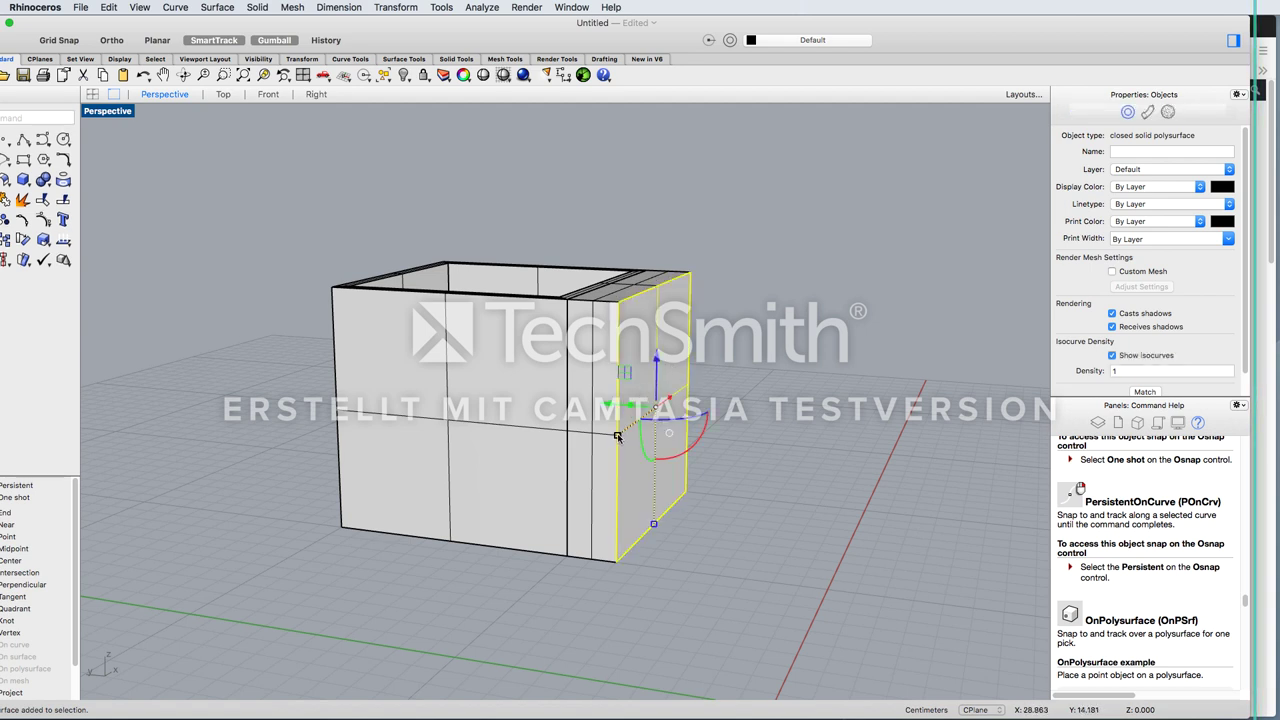
{"action": "left_click_drag", "start_coordinate": [617, 436], "coordinate": [617, 436]}
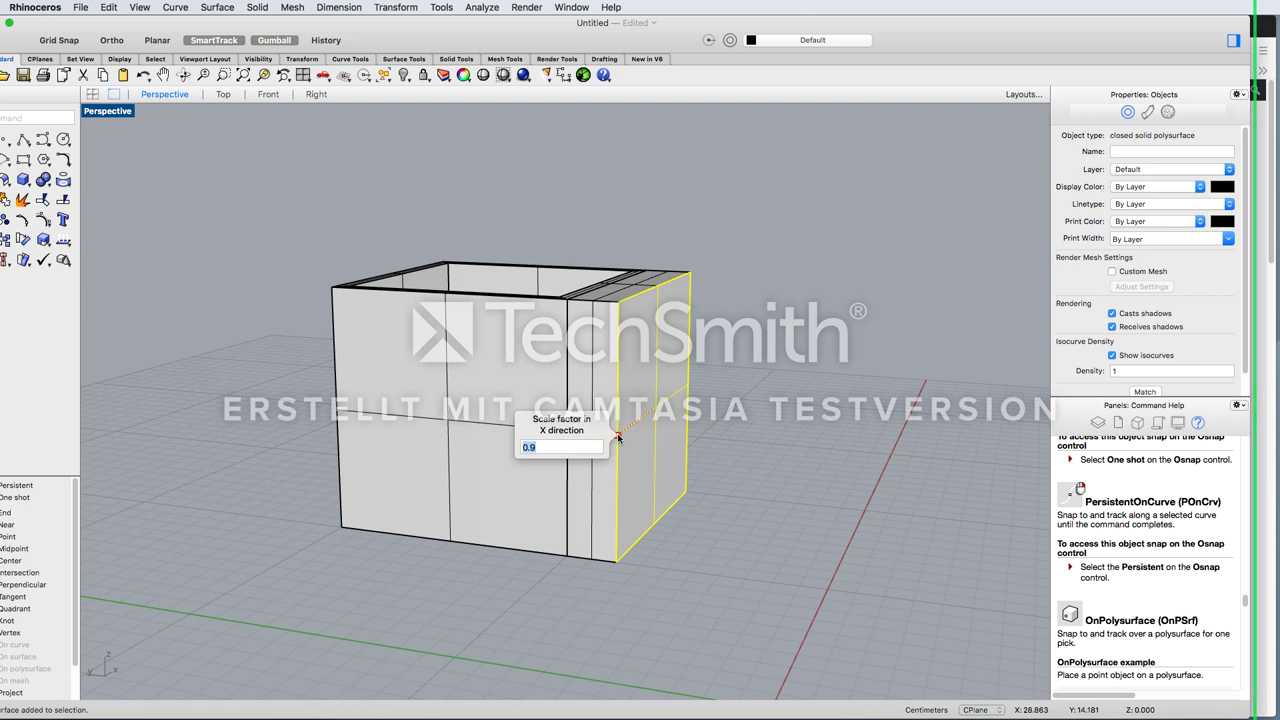
{"action": "left_click", "coordinate": [772, 437]}
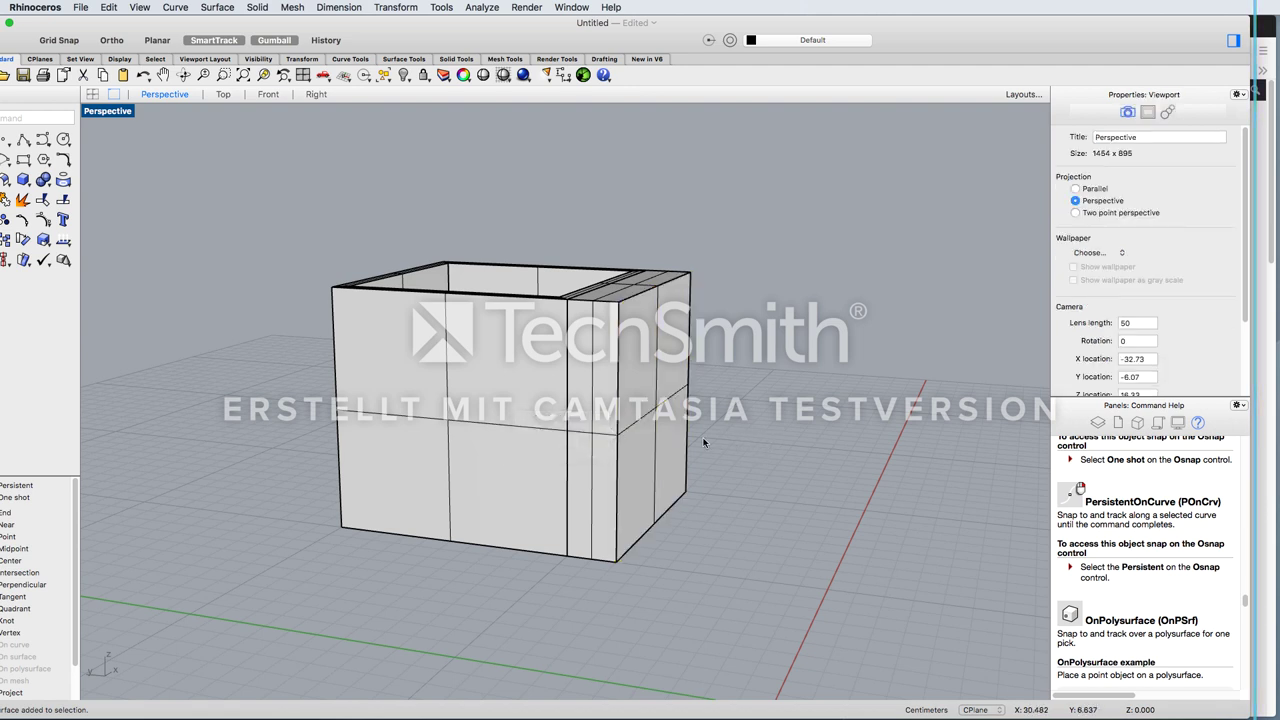
{"action": "left_click", "coordinate": [648, 452], "text": "shift+super"}
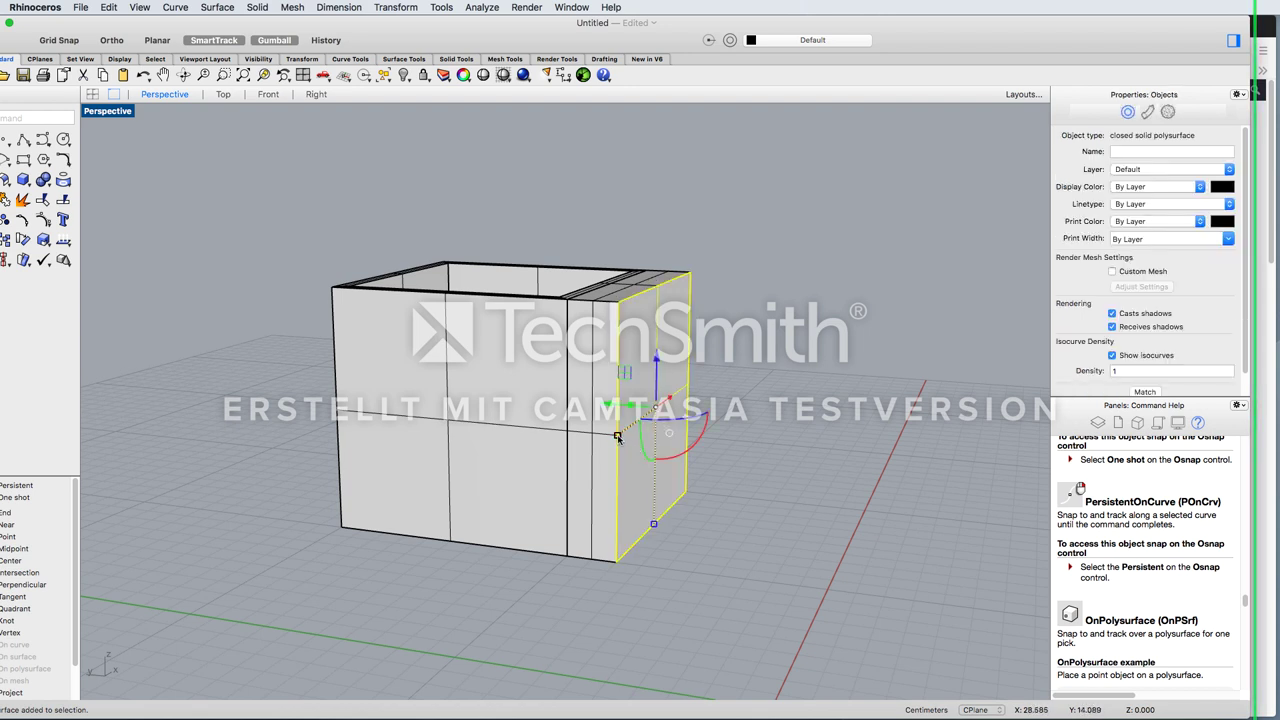
{"action": "mouse_move", "coordinate": [617, 437]}
{"action": "left_mouse_down"}
{"action": "mouse_move", "coordinate": [628, 440]}
{"action": "mouse_move", "coordinate": [628, 424]}
{"action": "left_mouse_up"}
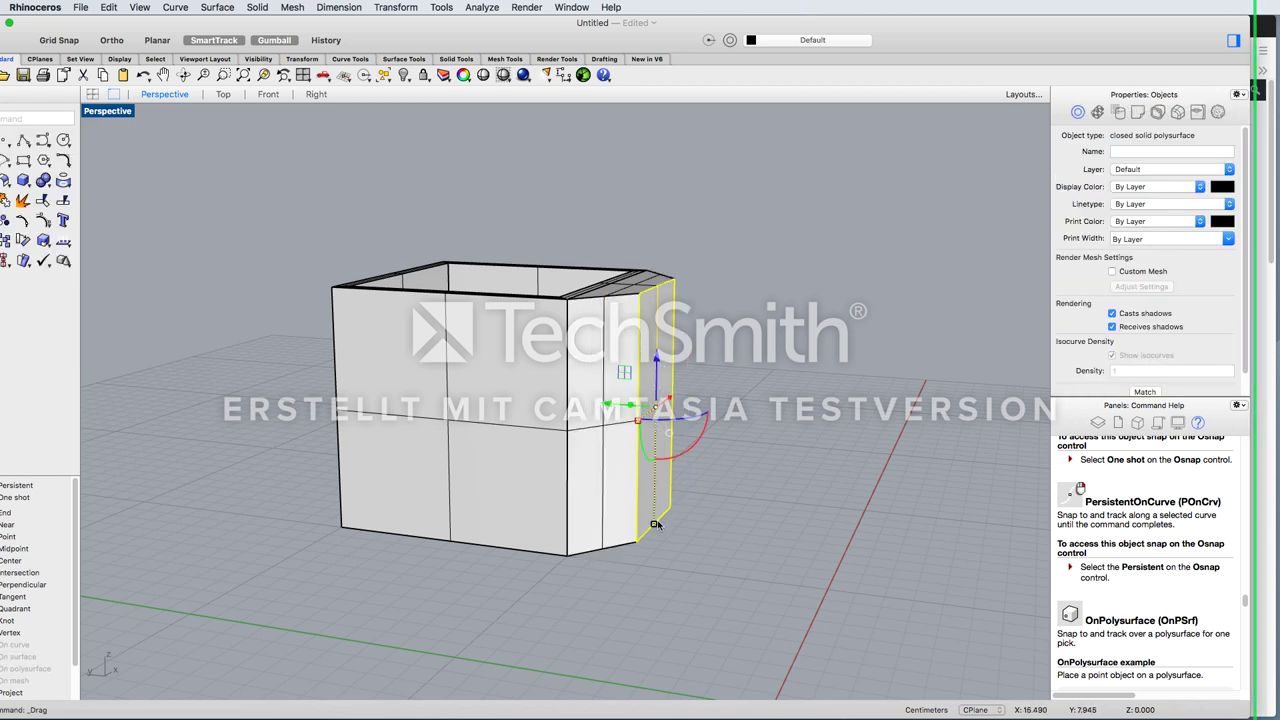
Disable all object snaps and scale the extrusion's end face slightly shorter in Z
{"action": "mouse_move", "coordinate": [655, 524]}
{"action": "left_mouse_down", "text": "shift"}
{"action": "mouse_move", "coordinate": [653, 508]}
{"action": "mouse_move", "coordinate": [653, 522]}
{"action": "left_mouse_up", "text": "shift"}
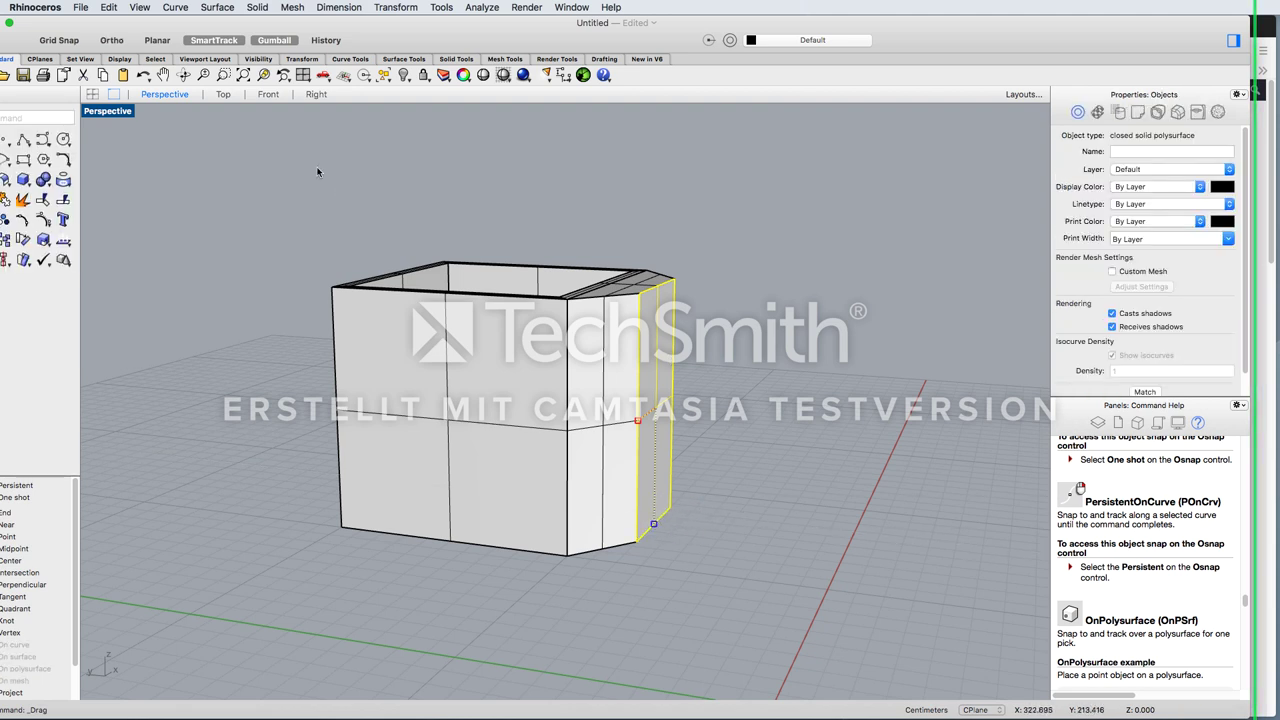
{"action": "left_click", "coordinate": [233, 41]}
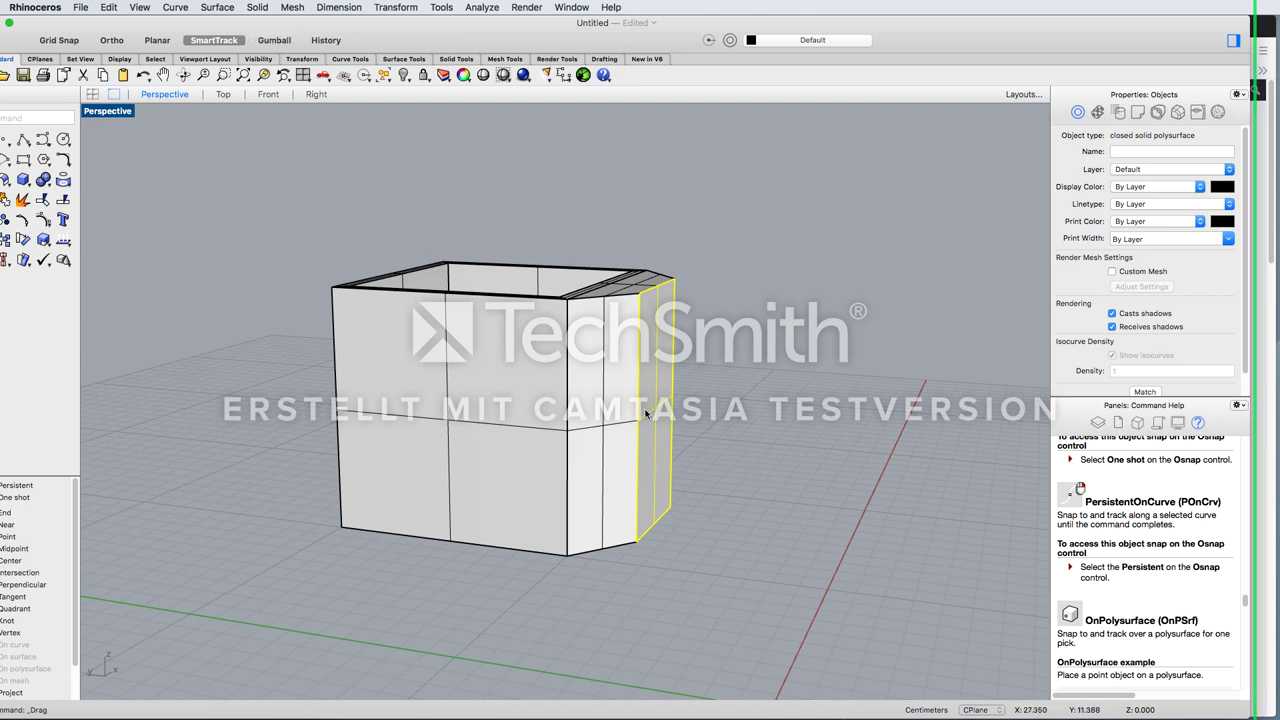
{"action": "left_click", "coordinate": [291, 38]}
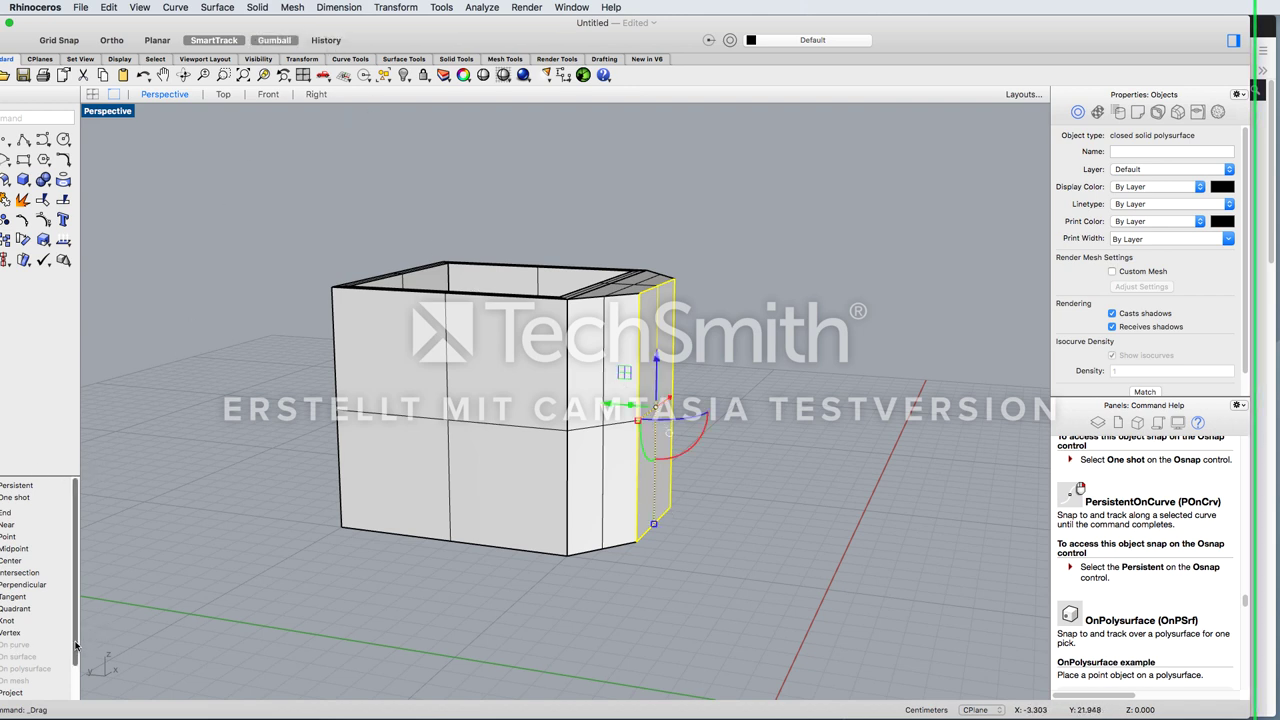
{"action": "scroll", "coordinate": [30, 650], "scroll_direction": "down", "scroll_amount": 3}
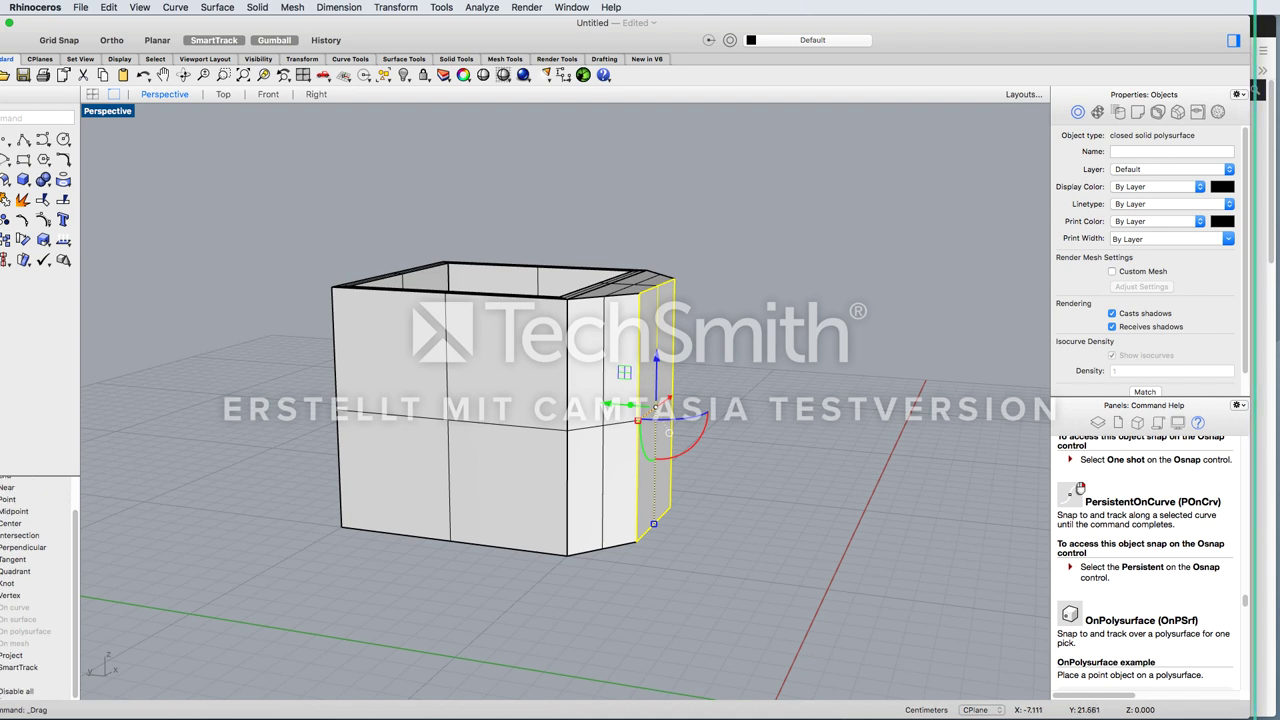
{"action": "left_click", "coordinate": [16, 691]}
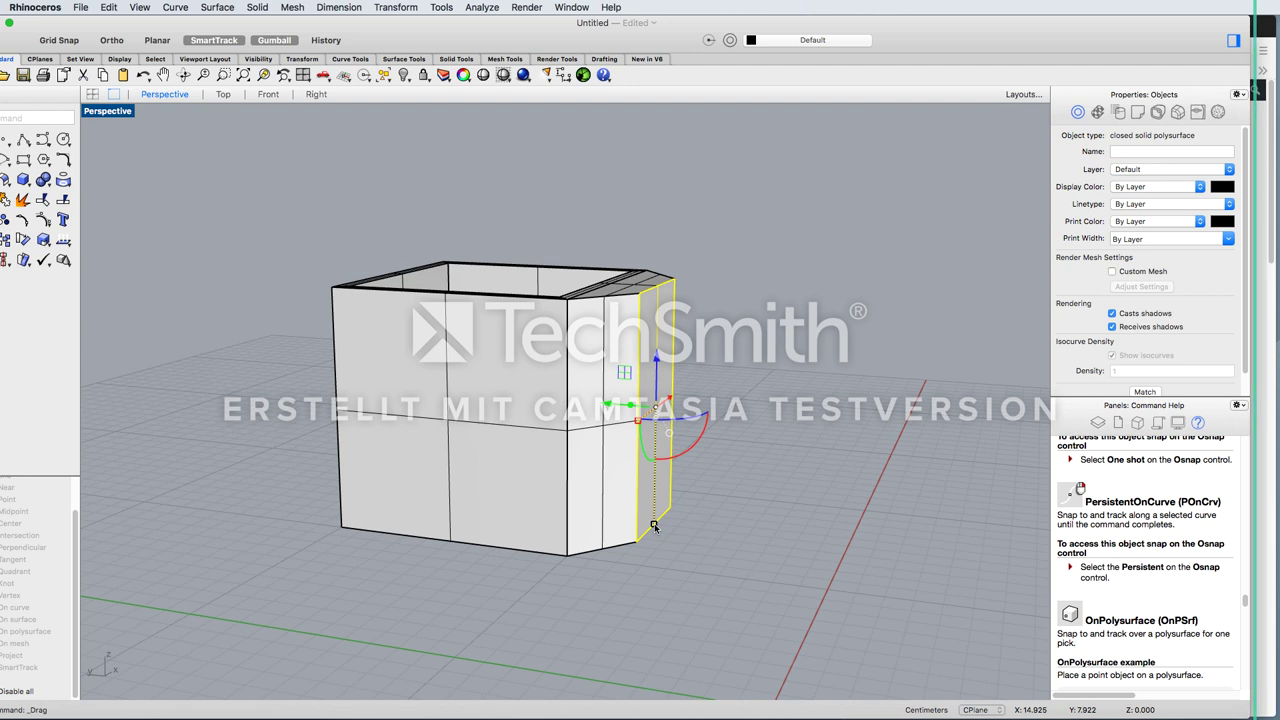
{"action": "left_click_drag", "start_coordinate": [654, 524], "coordinate": [668, 509]}
Move the scaled end face back along Y until it lies flush with the box's side wall
{"action": "right_click_drag", "start_coordinate": [710, 520], "coordinate": [457, 541]}
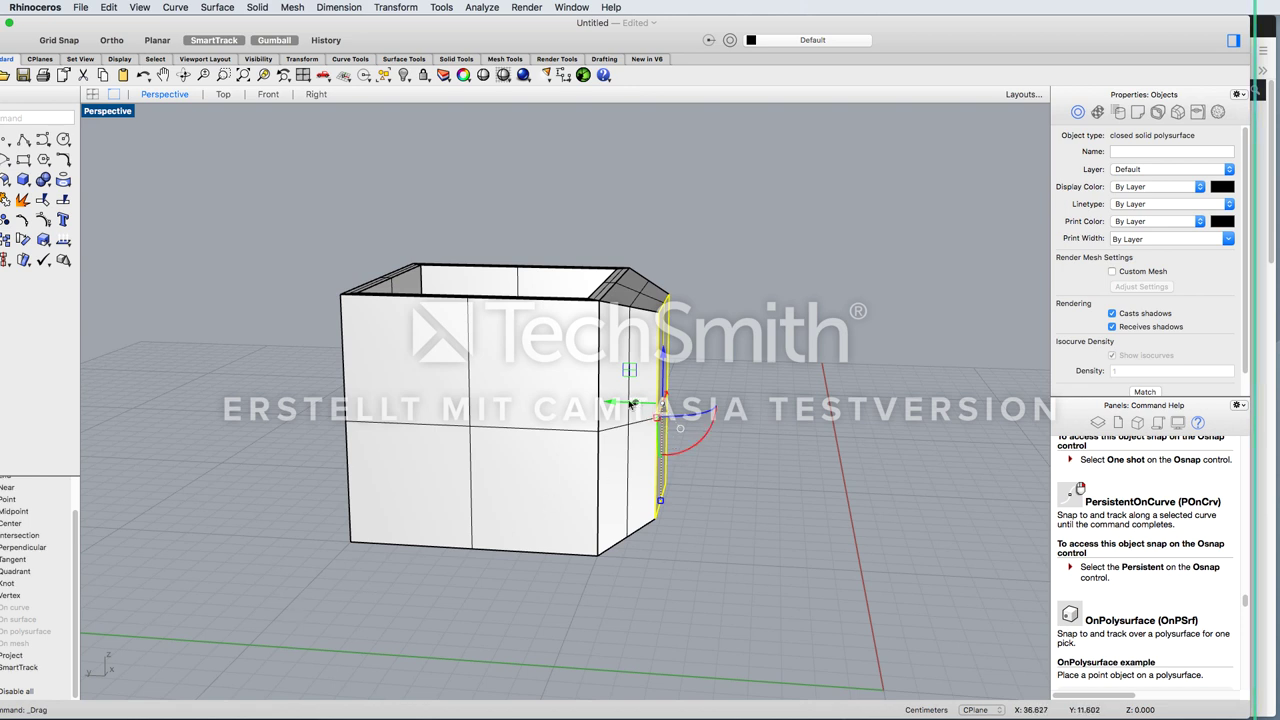
{"action": "left_click_drag", "start_coordinate": [633, 403], "coordinate": [606, 313]}
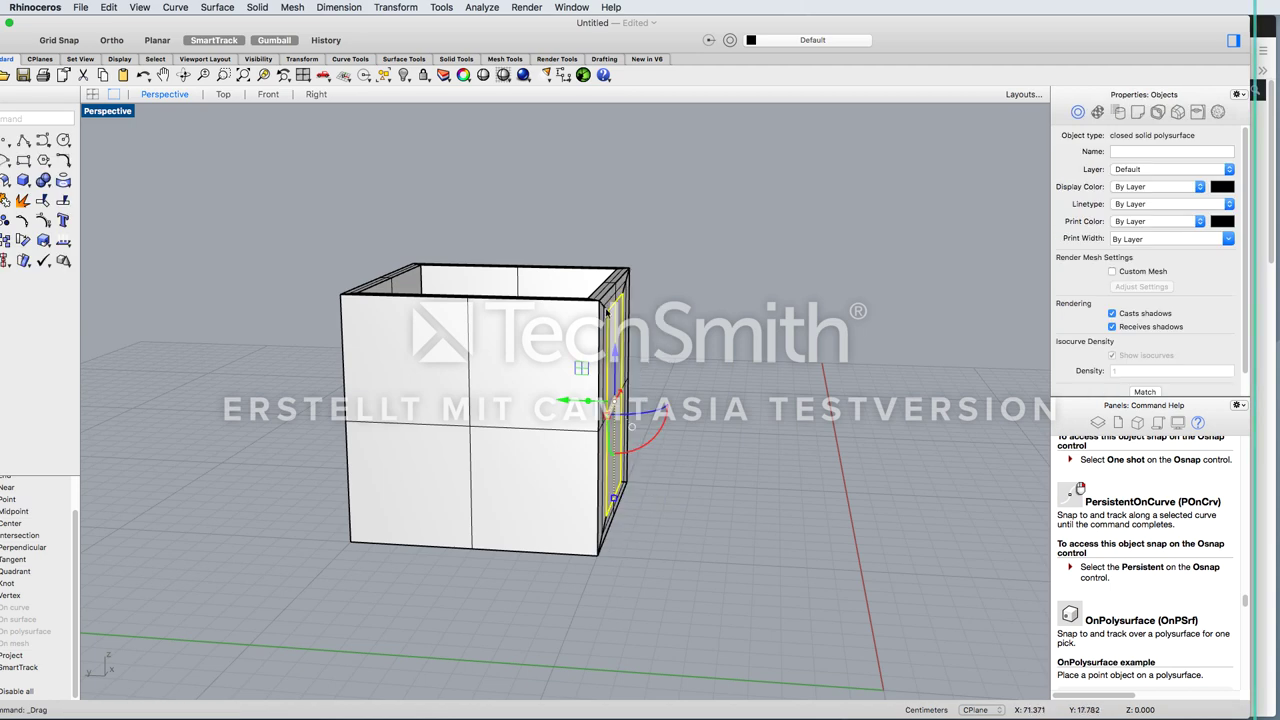
{"action": "right_click_drag", "start_coordinate": [692, 365], "coordinate": [605, 398]}
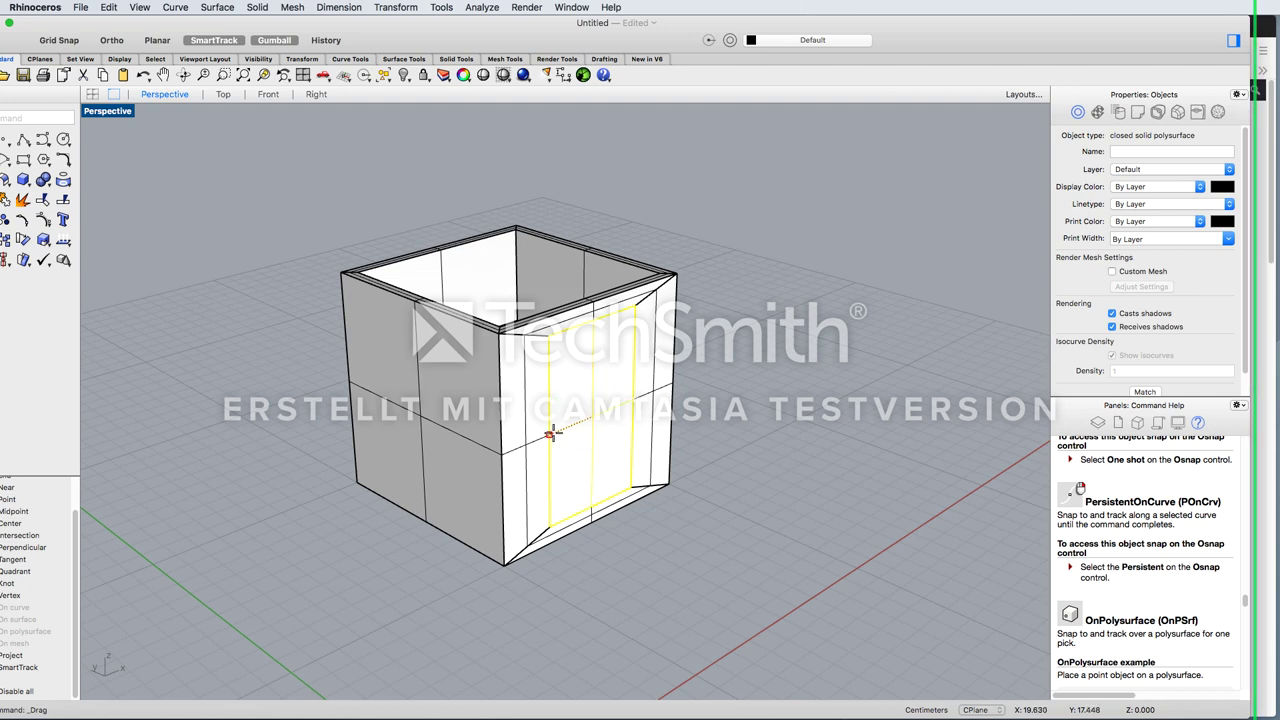
Try scaling the inset side face narrower in X, and undo that scaling
{"action": "mouse_move", "coordinate": [551, 434]}
{"action": "left_mouse_down", "text": "shift"}
{"action": "mouse_move", "coordinate": [569, 442]}
{"action": "mouse_move", "coordinate": [572, 430]}
{"action": "left_mouse_up", "text": "shift"}
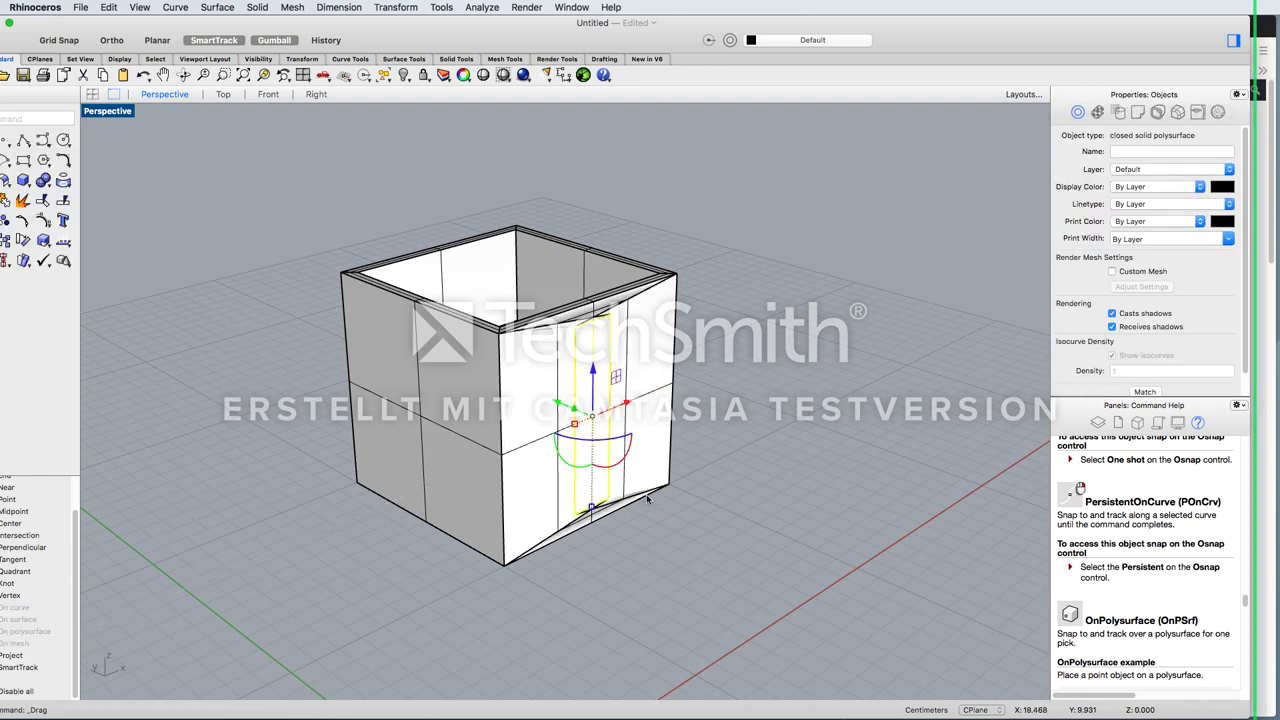
{"action": "key", "text": "super+z"}
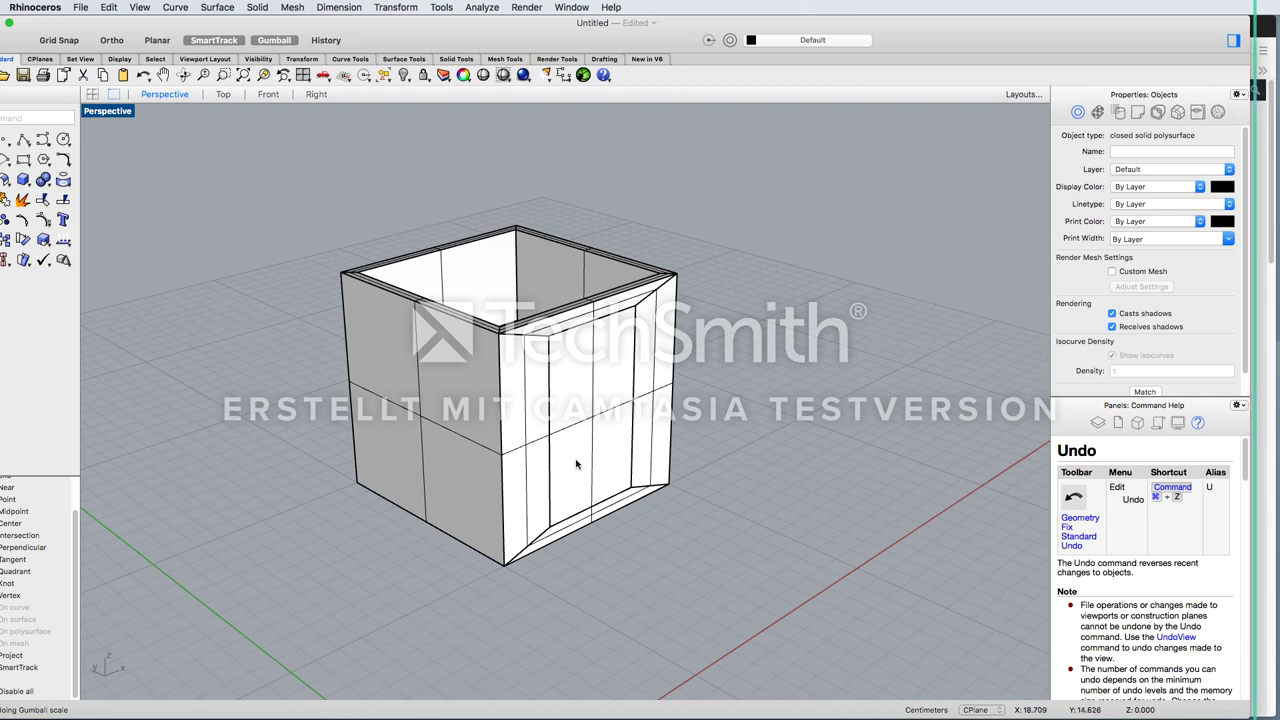
Select only the inset face on the box's side and scale it freehand in X to about half its width
{"action": "left_click", "coordinate": [575, 463]}
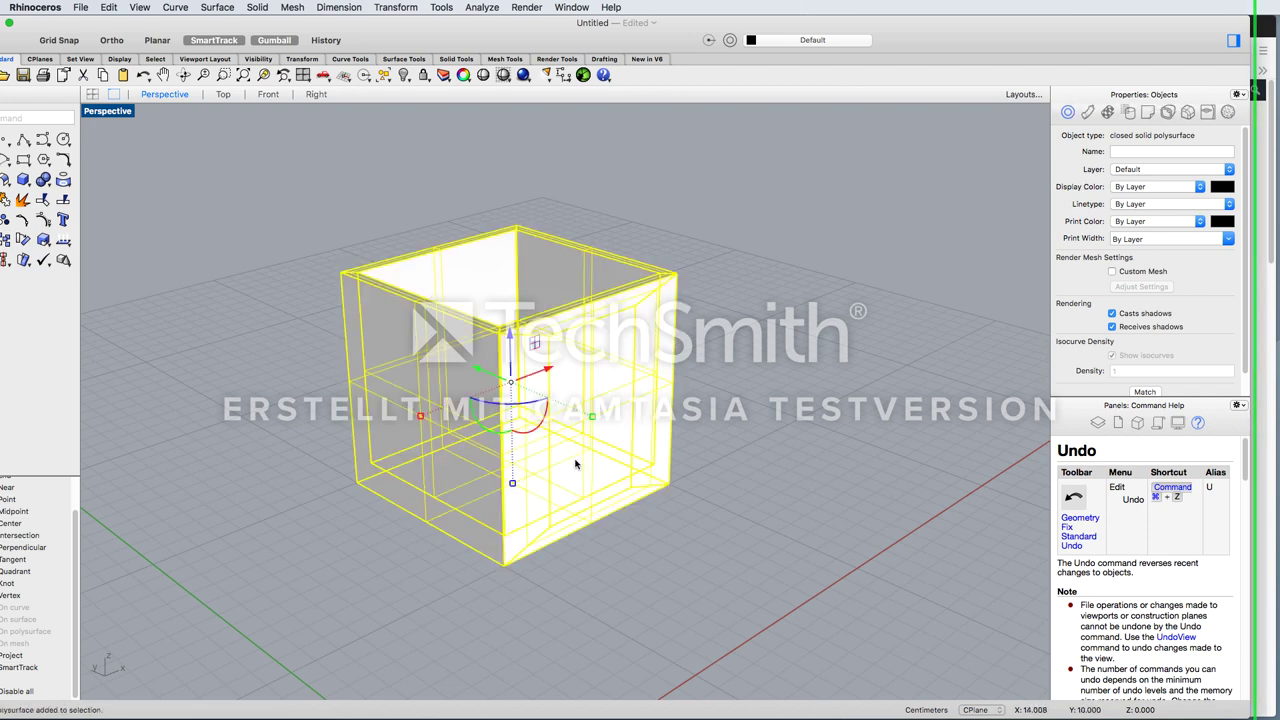
{"action": "left_click", "coordinate": [579, 601]}
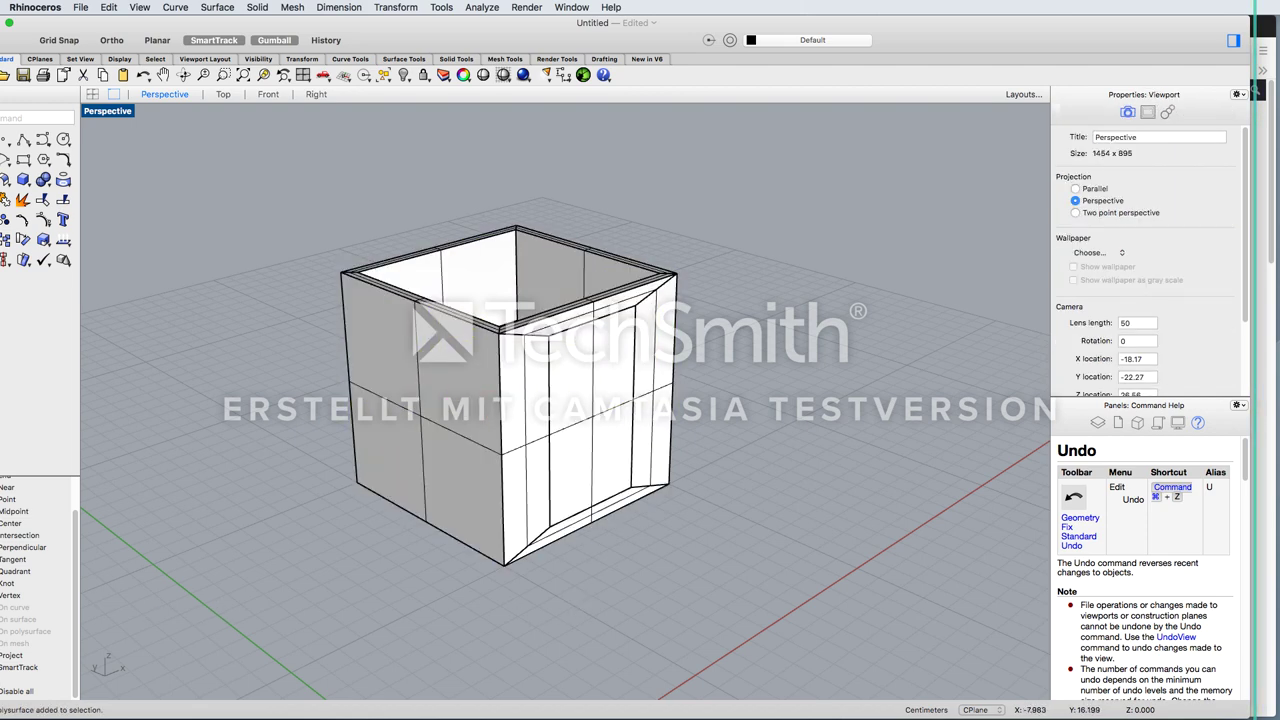
{"action": "left_click", "coordinate": [579, 472]}
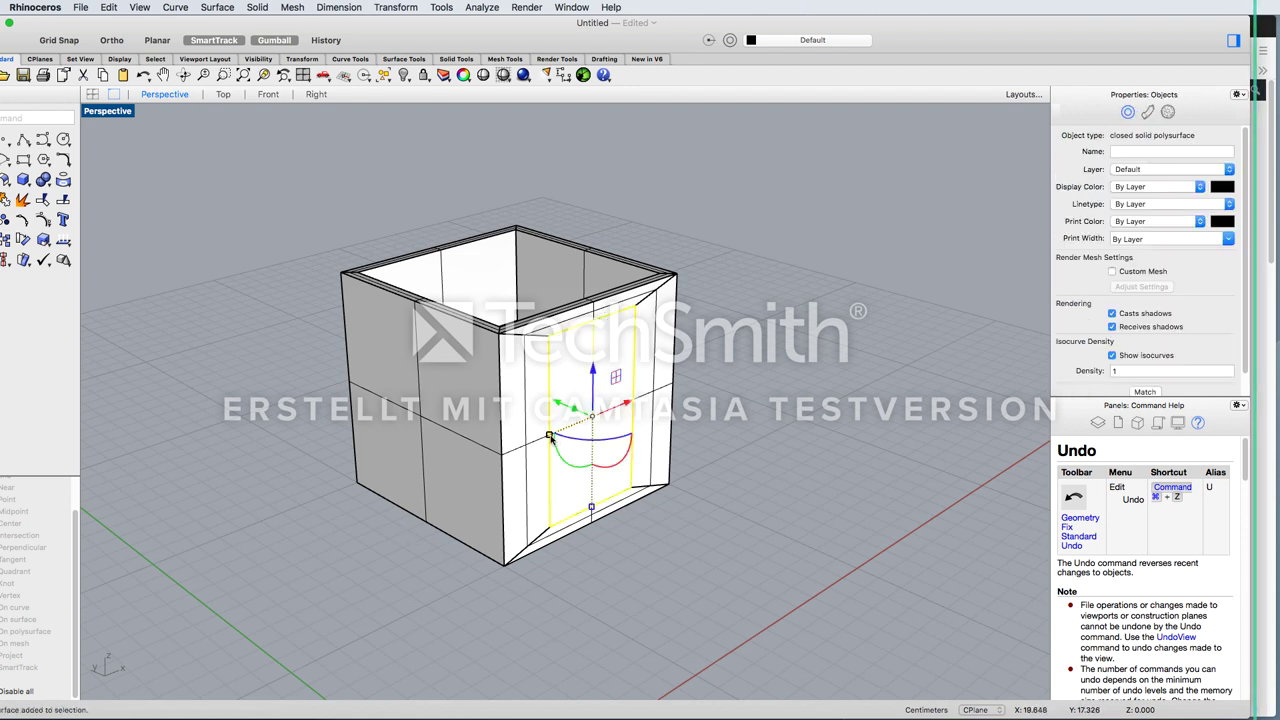
{"action": "left_click_drag", "start_coordinate": [549, 437], "coordinate": [574, 432]}
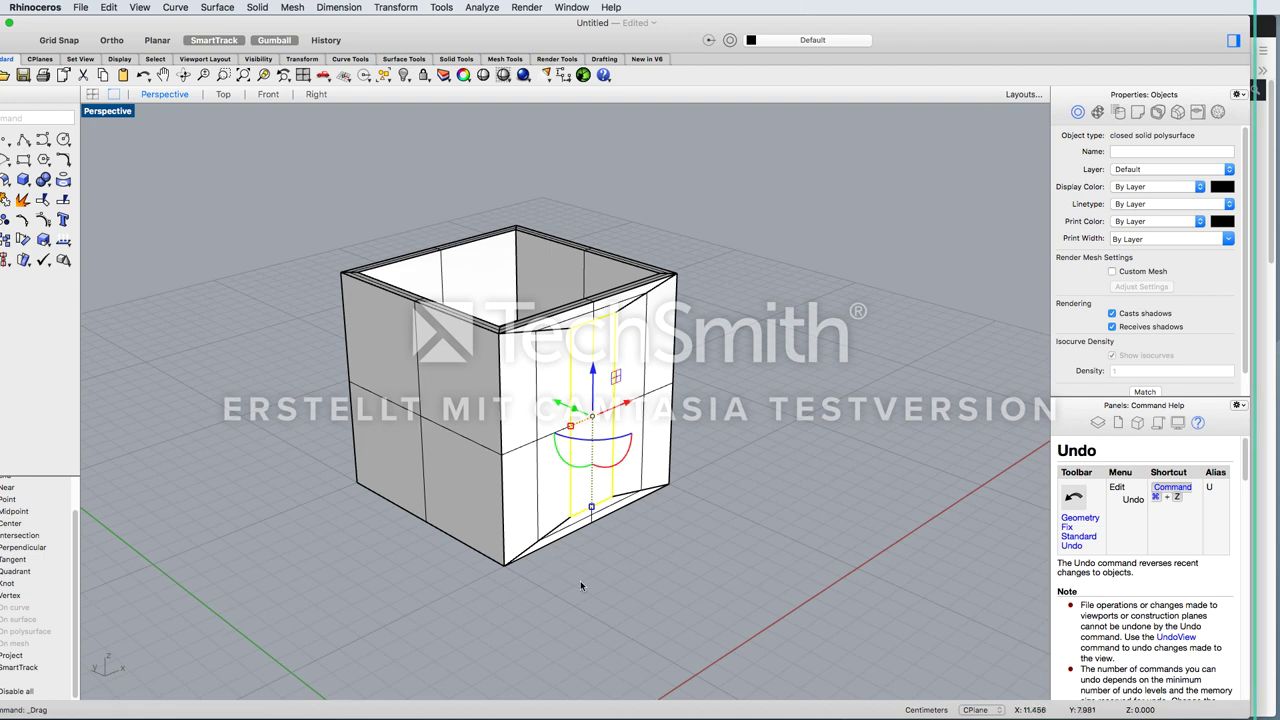
Extrude the narrow inset face outward along Y to form a handle block on the box's side
{"action": "right_click_drag", "start_coordinate": [660, 592], "coordinate": [651, 547]}
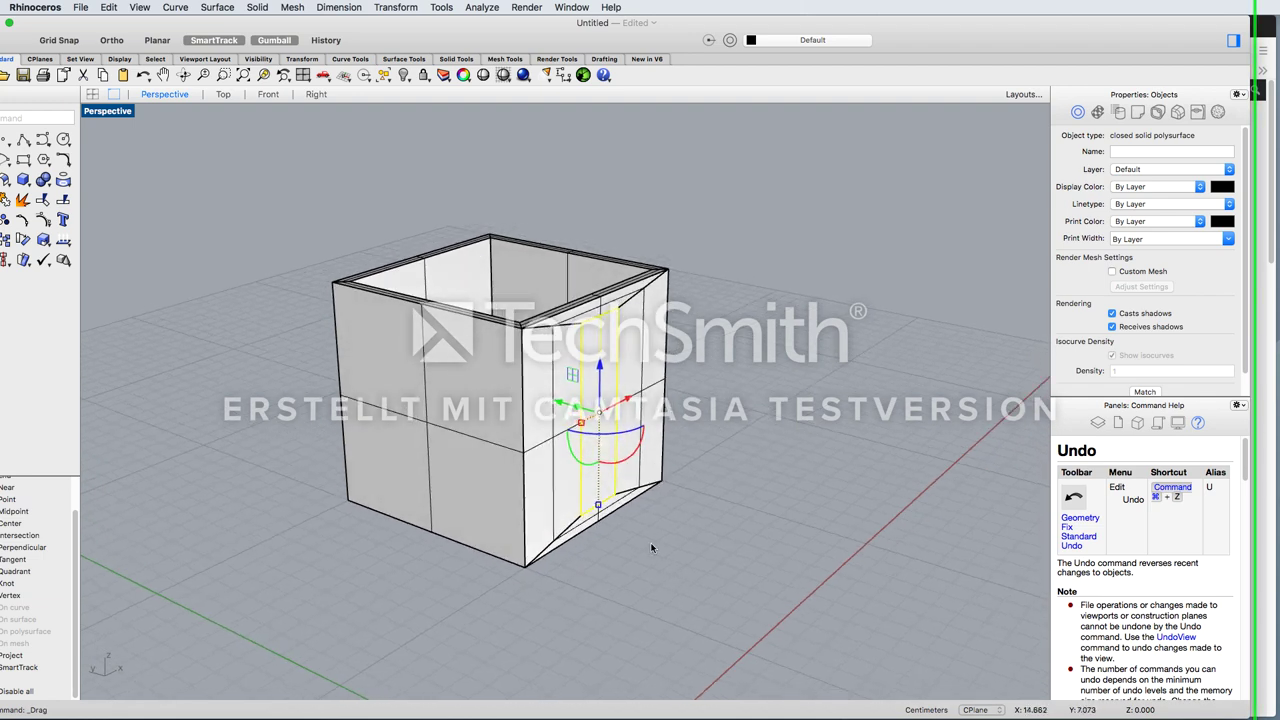
{"action": "key", "text": "Escape"}
{"action": "left_click", "coordinate": [594, 483], "text": "ctrl+shift"}
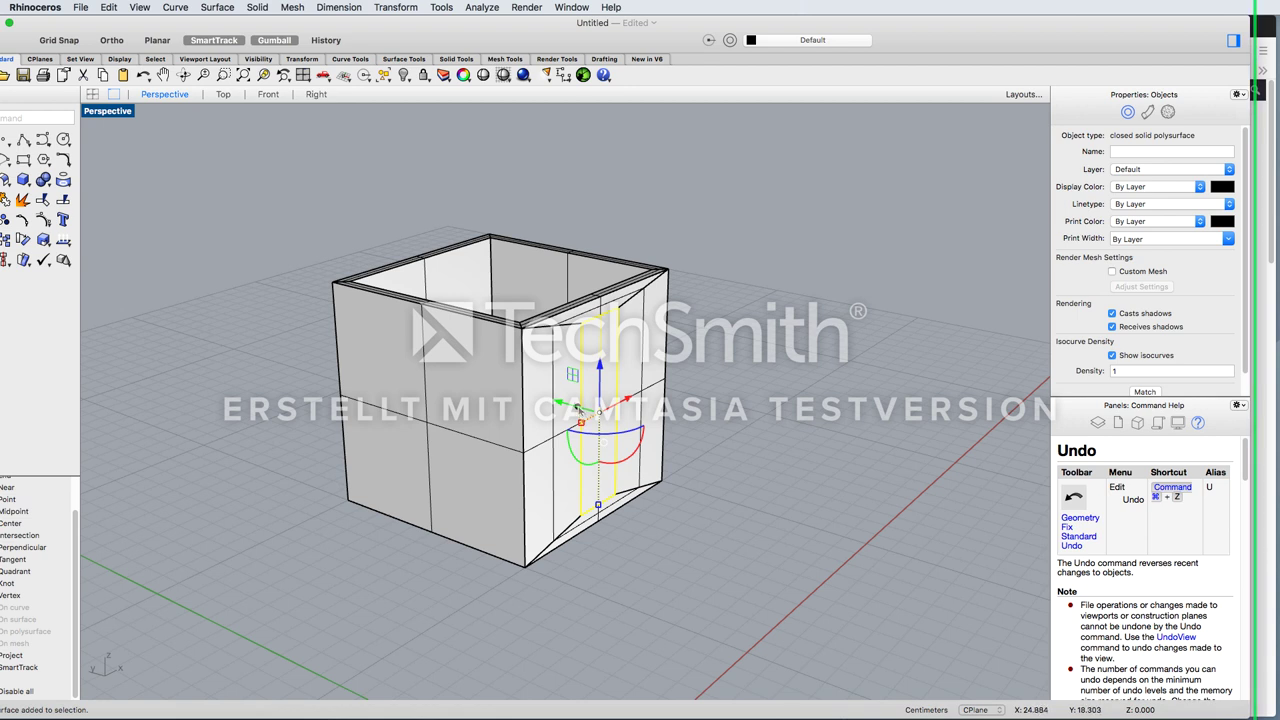
{"action": "left_click_drag", "start_coordinate": [578, 410], "coordinate": [758, 442]}
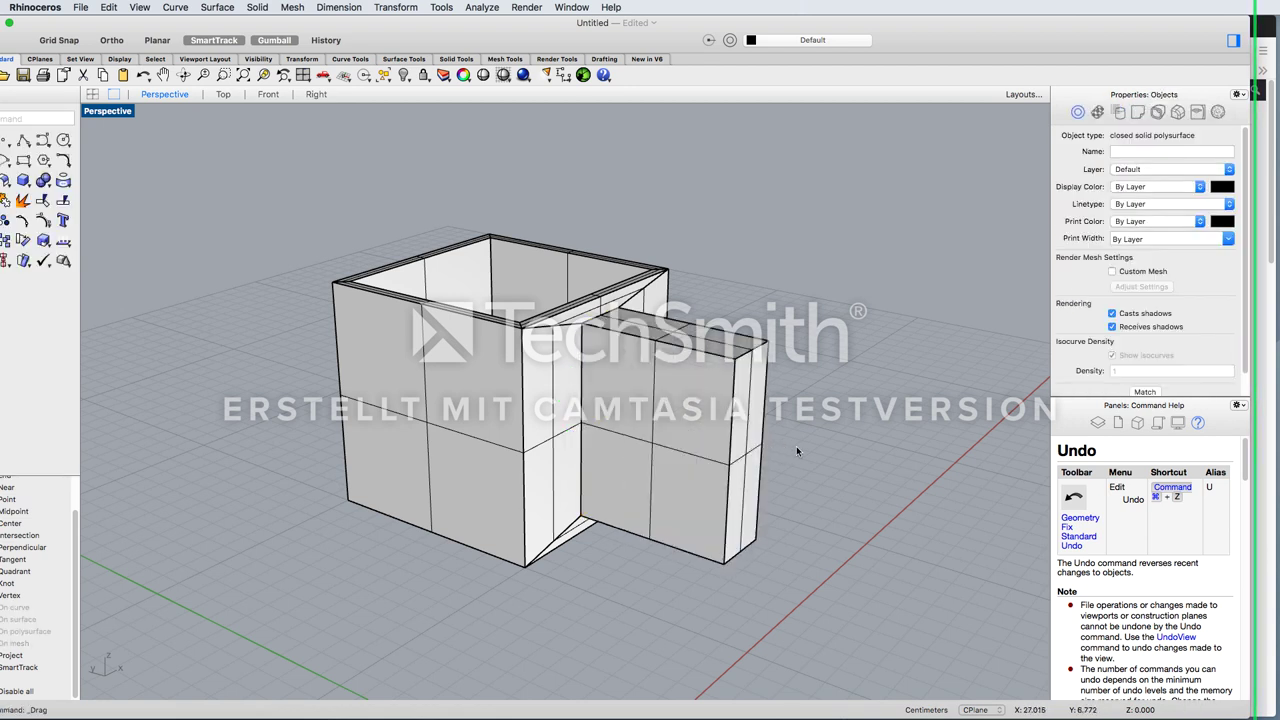
Extrude the handle block's large side face 2 cm outward along X, entering a distance of -2
{"action": "left_click", "coordinate": [702, 442], "text": "shift+super"}
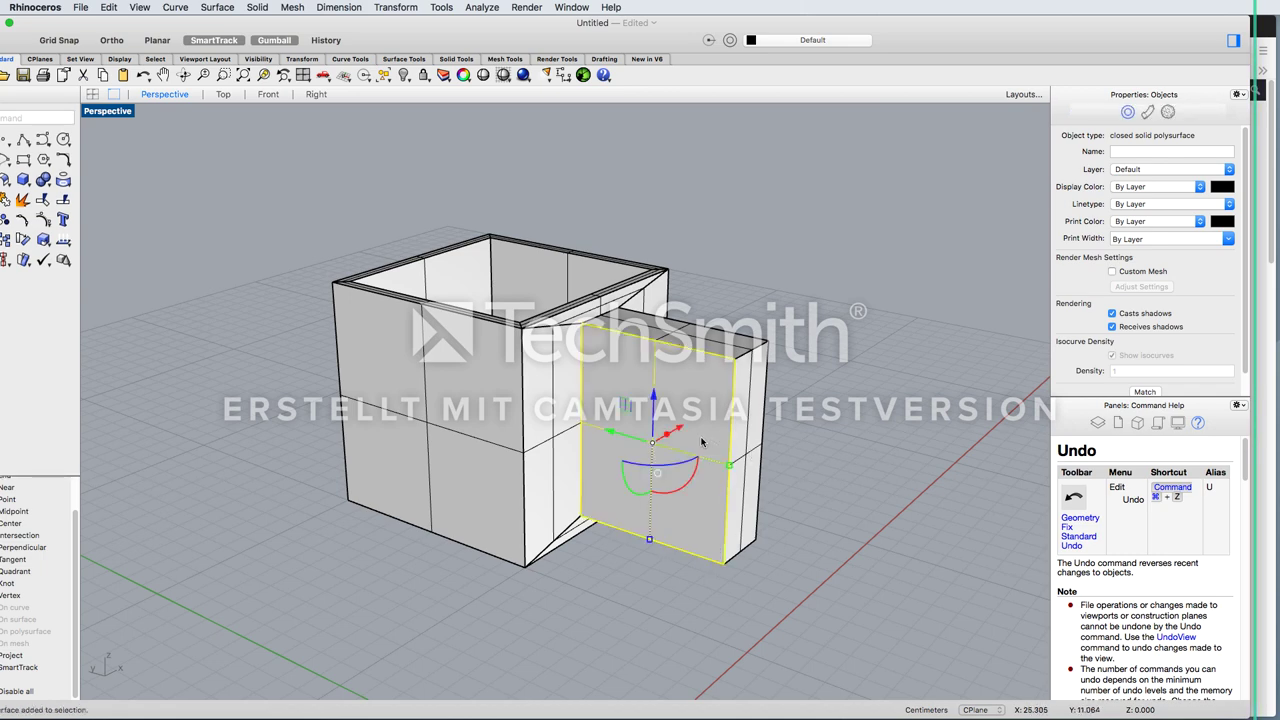
{"action": "right_click_drag", "start_coordinate": [821, 457], "coordinate": [692, 460]}
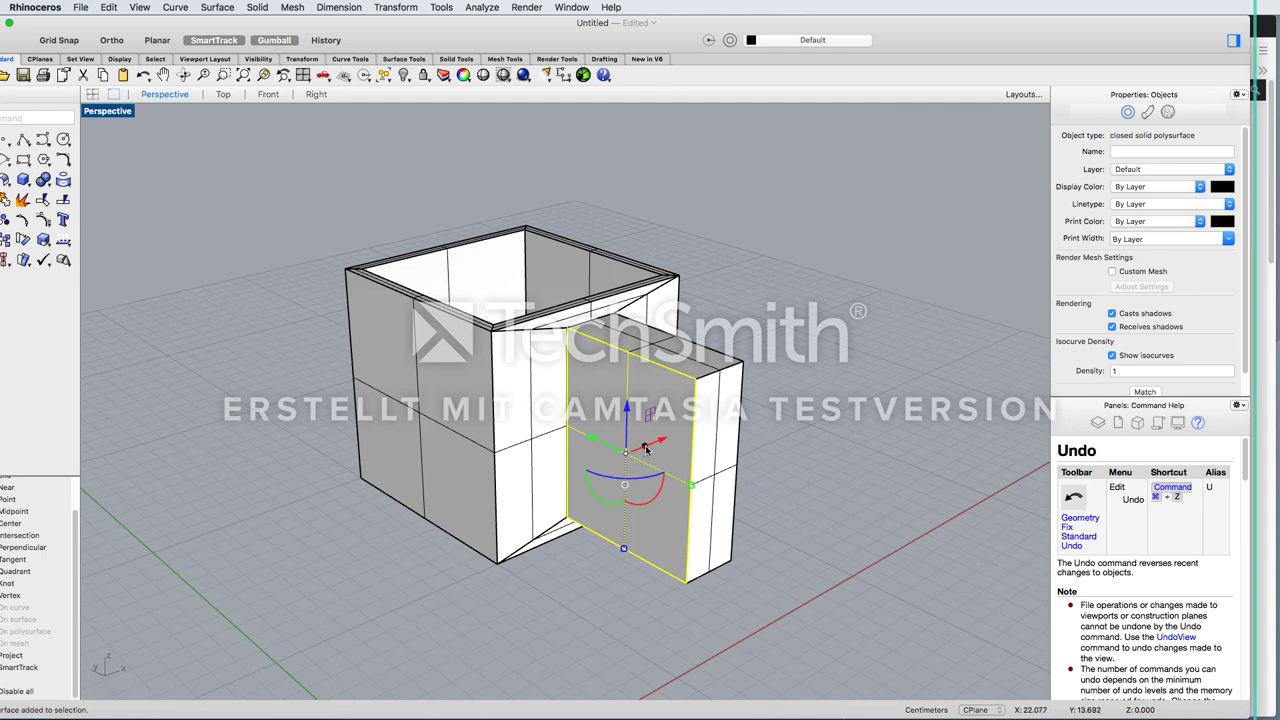
{"action": "left_click", "coordinate": [647, 450]}
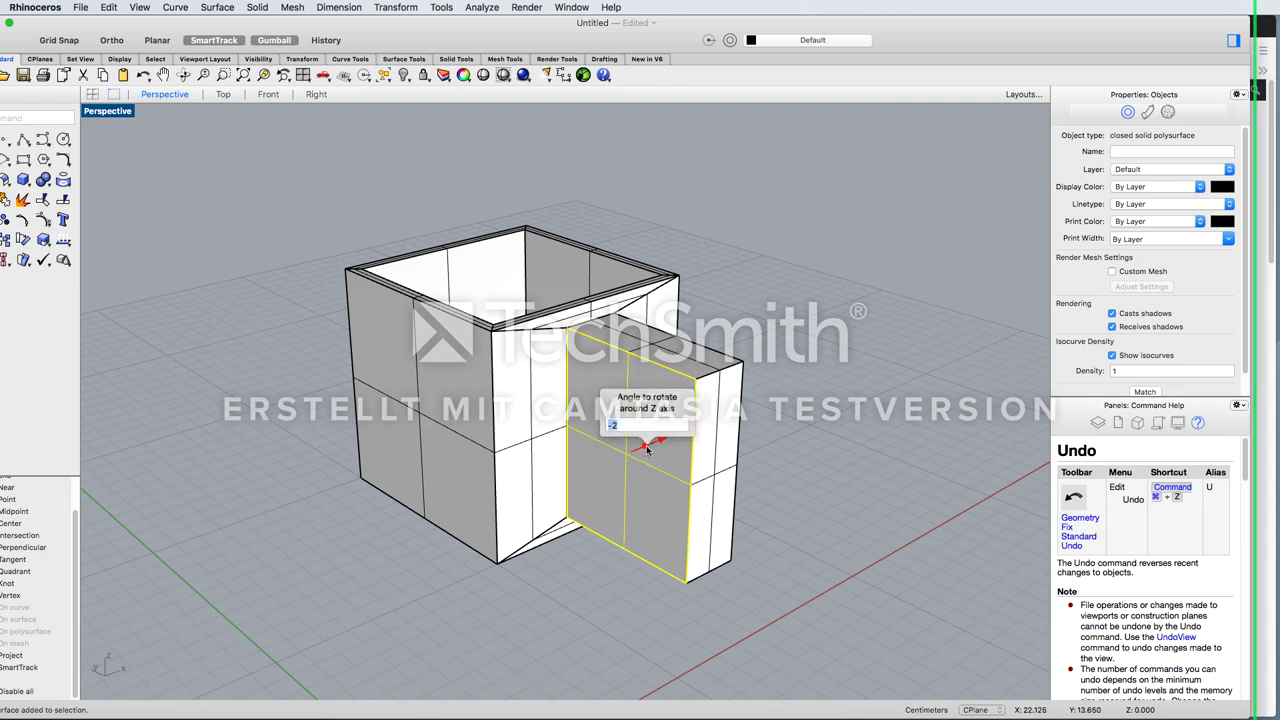
{"action": "key", "text": "Return"}
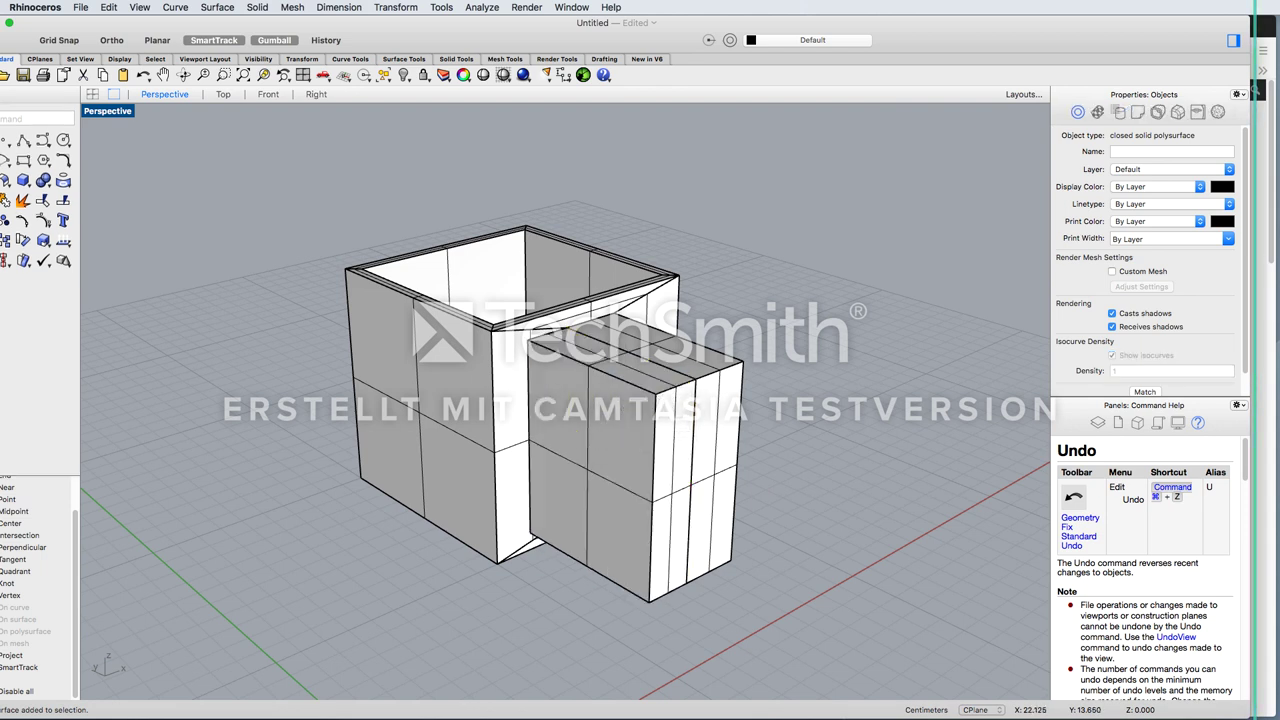
Scale the handle's extruded side face by 0.7 in Y and Z, and move it back along X flush with the handle's side
{"action": "left_click", "coordinate": [632, 452], "text": "shift+super"}
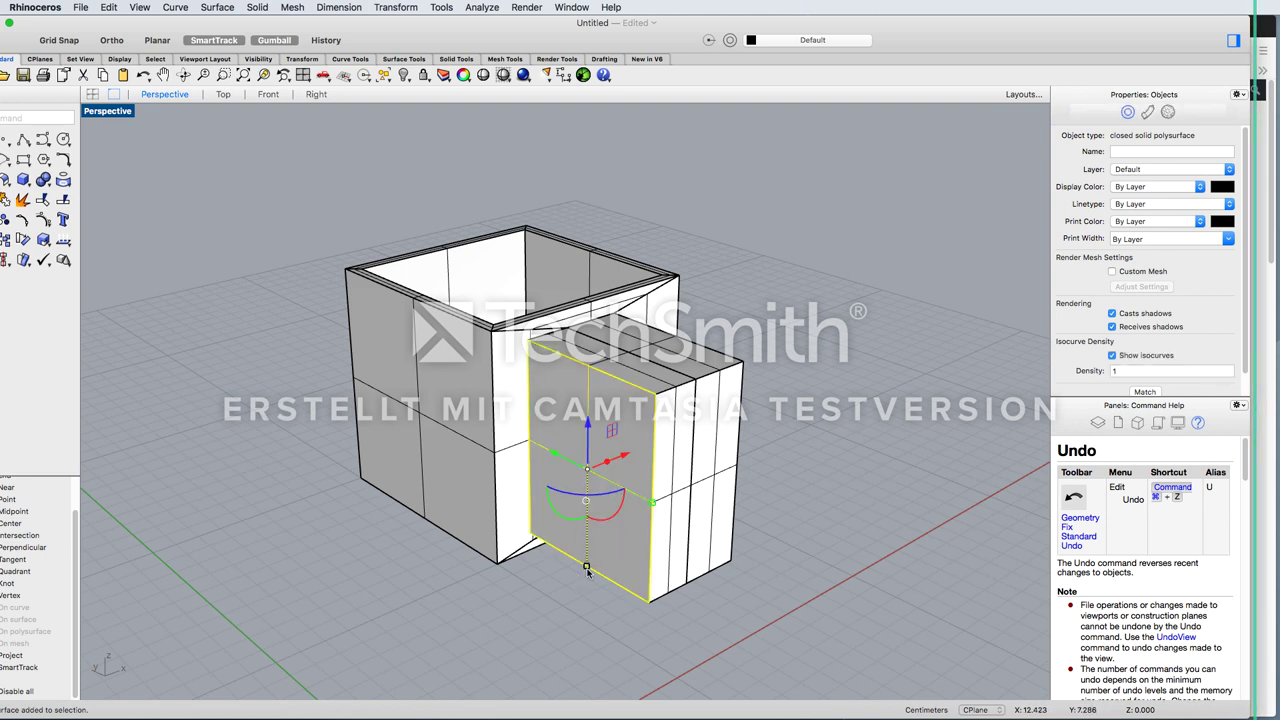
{"action": "left_click", "coordinate": [652, 505]}
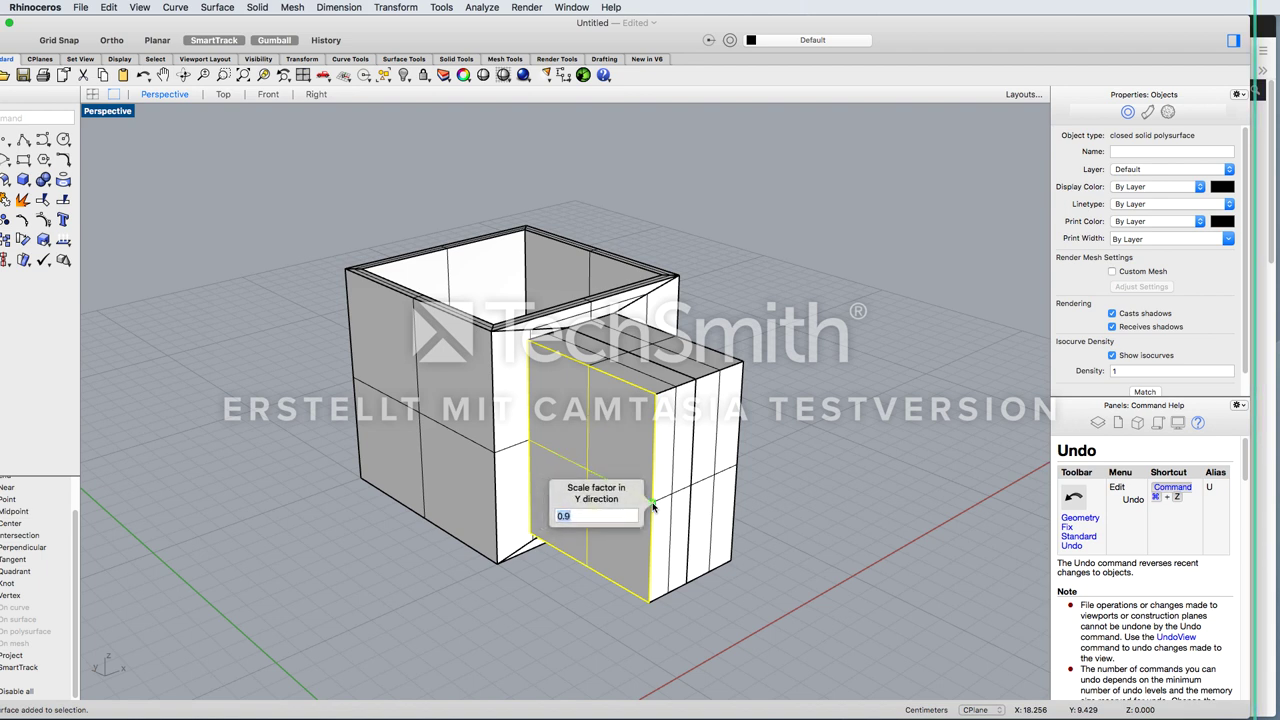
{"action": "type", "text": "0.7"}
{"action": "key", "text": "Return"}
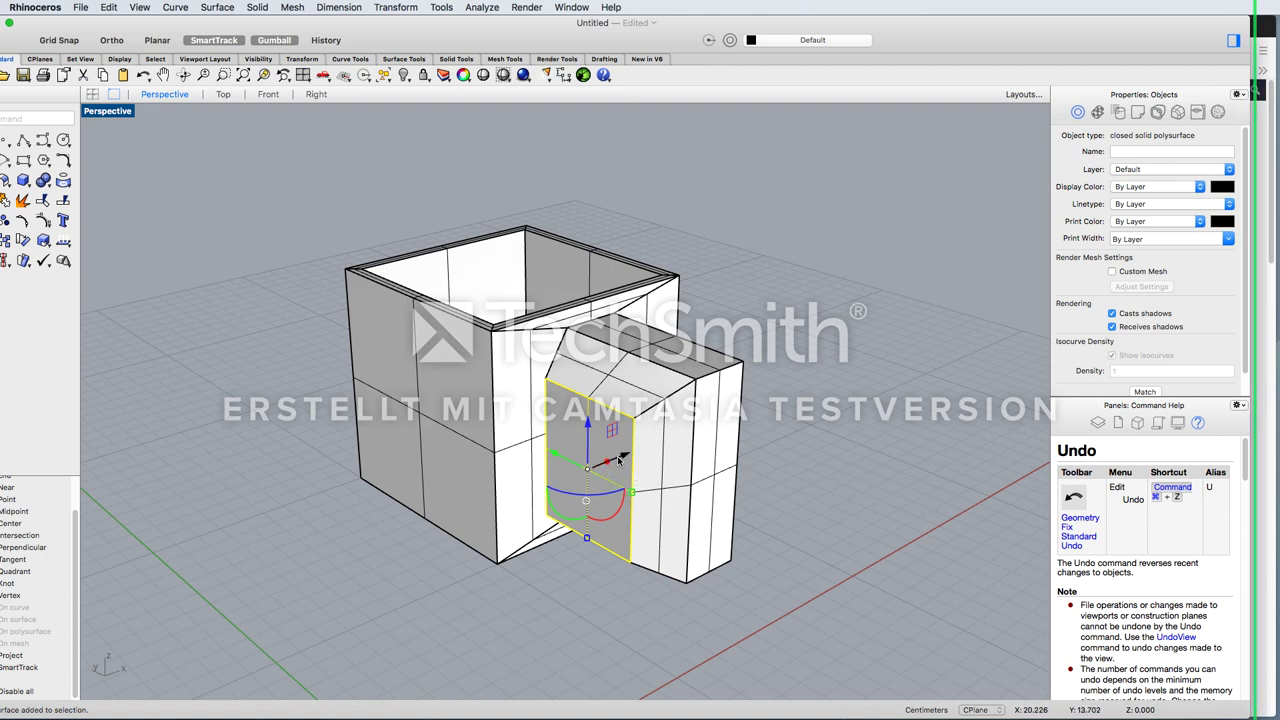
{"action": "left_click_drag", "start_coordinate": [619, 457], "coordinate": [691, 386]}
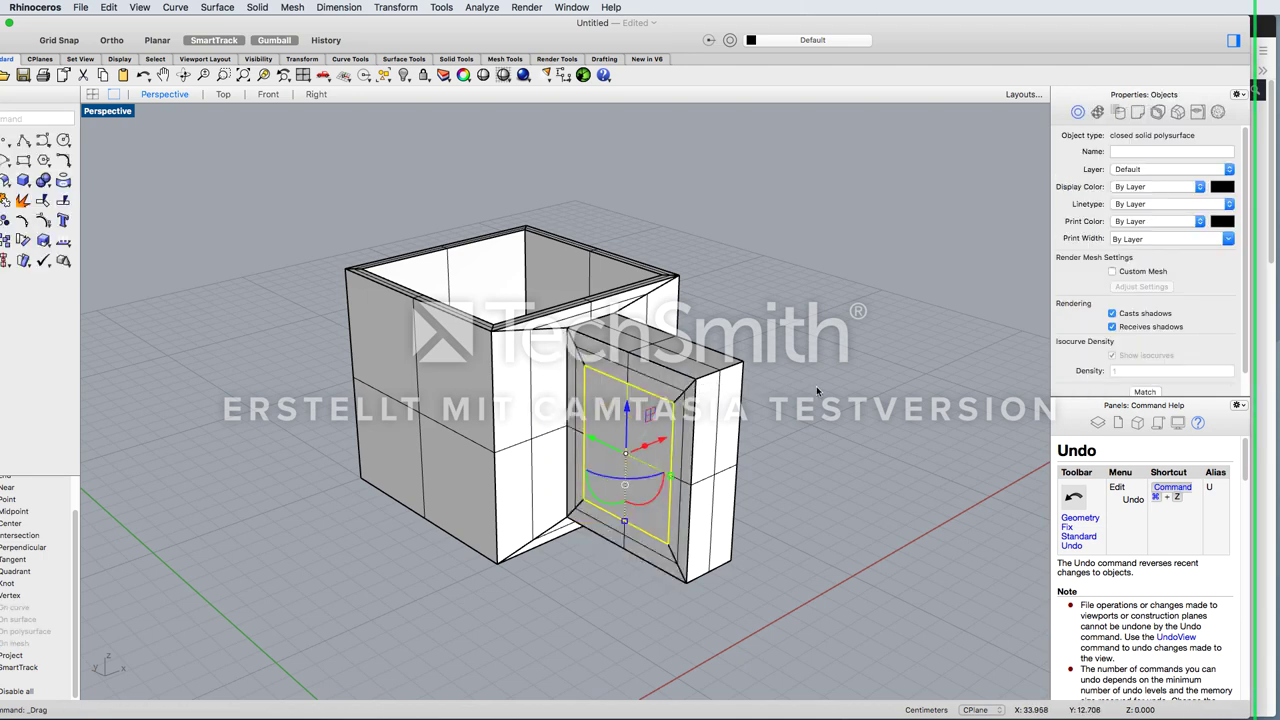
Select the handle block's opposite large side face and extrude it 2 cm outward along X
{"action": "right_click_drag", "start_coordinate": [817, 390], "coordinate": [530, 540]}
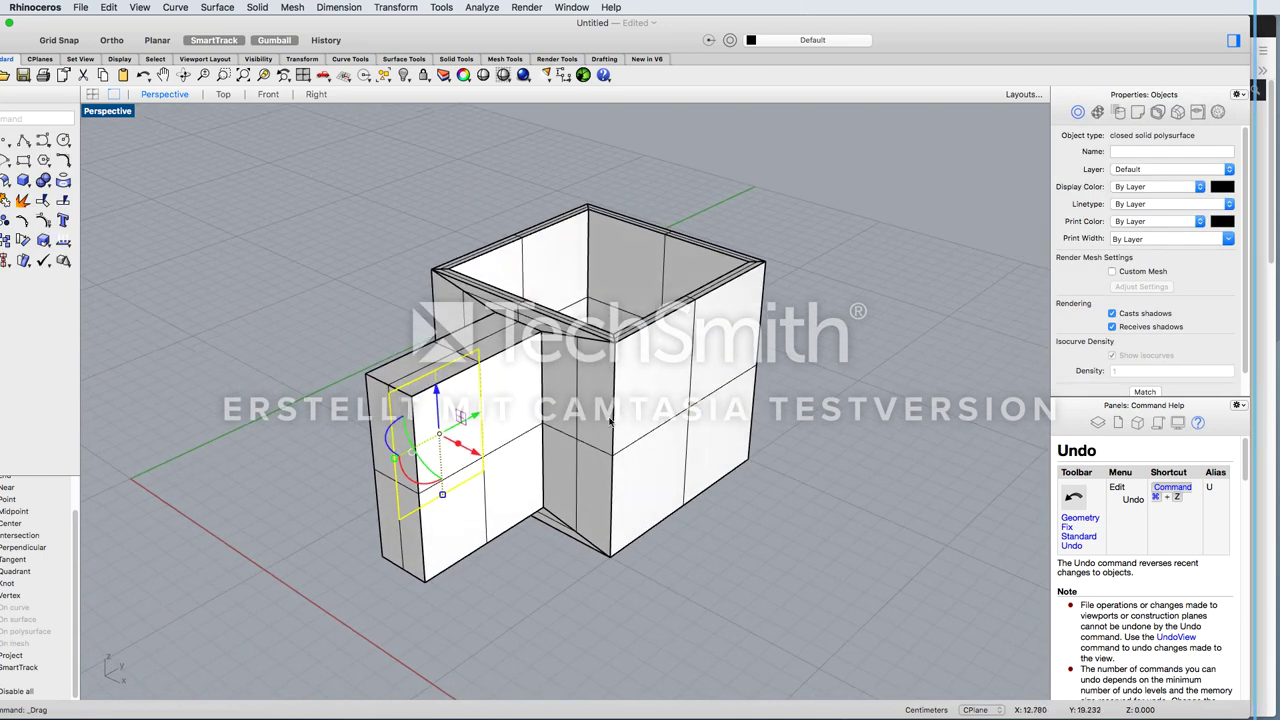
{"action": "left_click", "coordinate": [530, 540]}
{"action": "left_click", "coordinate": [517, 482], "text": "shift+super"}
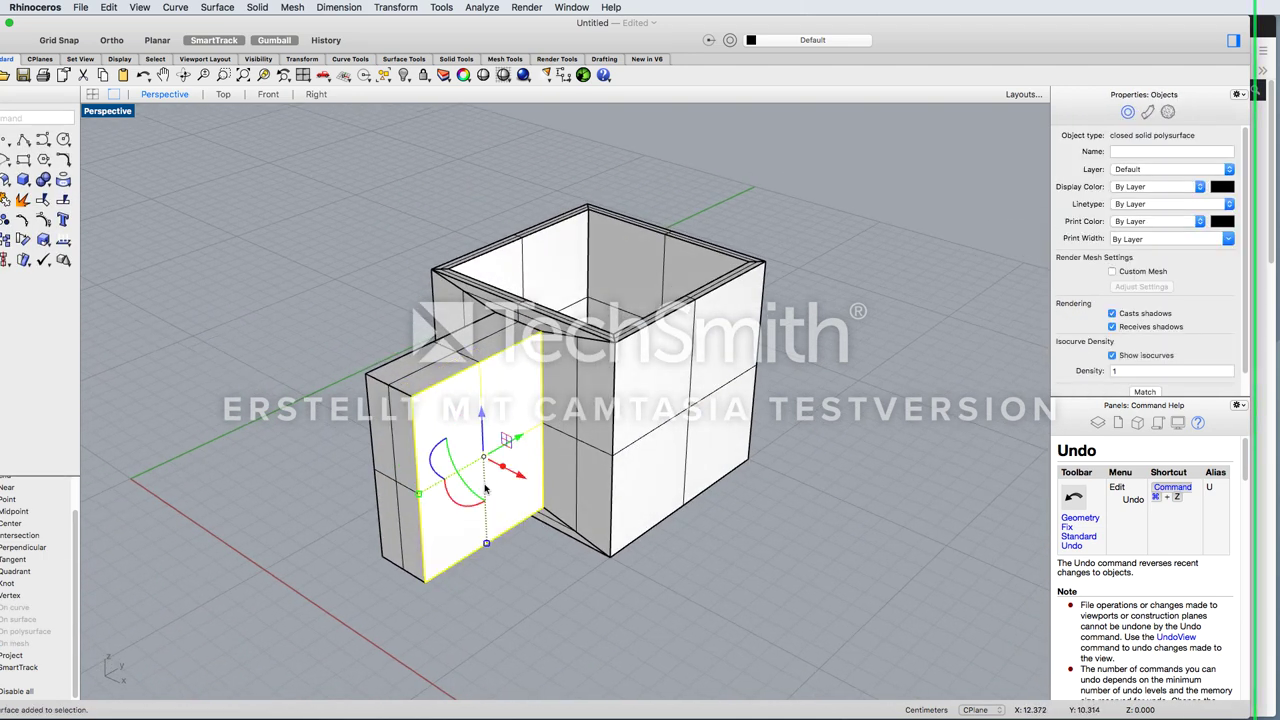
{"action": "left_click", "coordinate": [419, 495]}
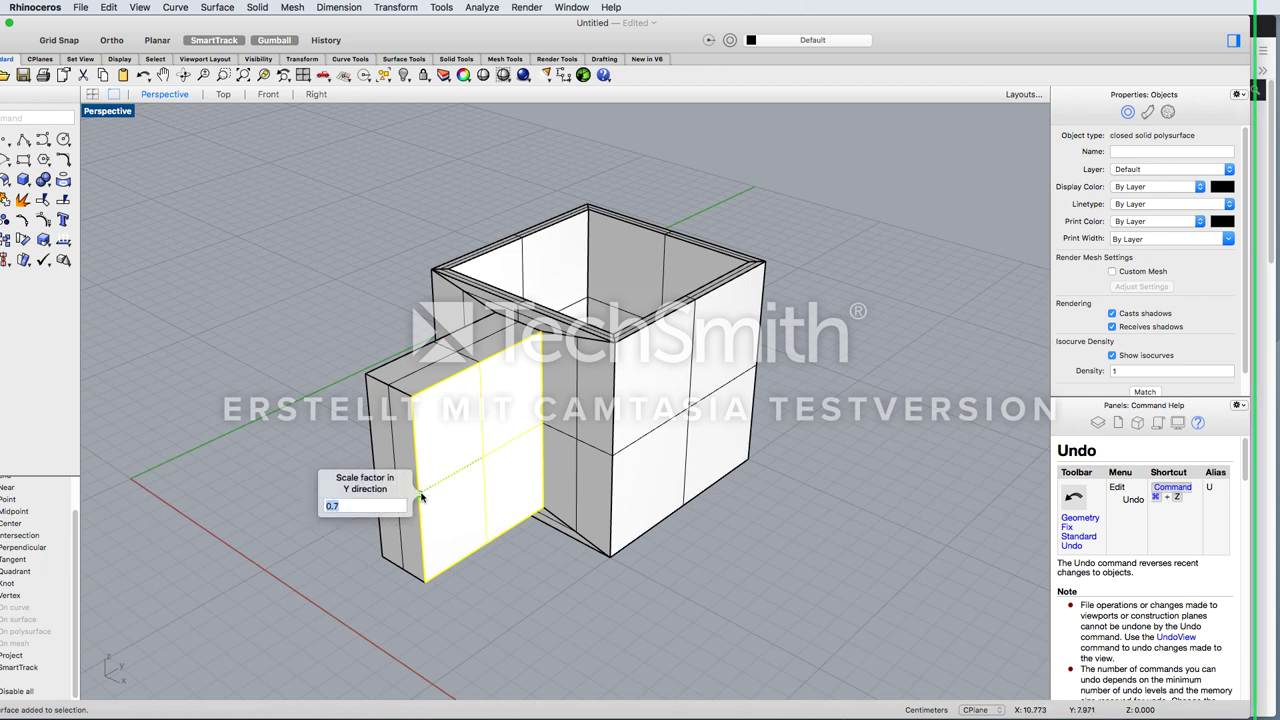
{"action": "key", "text": "Escape"}
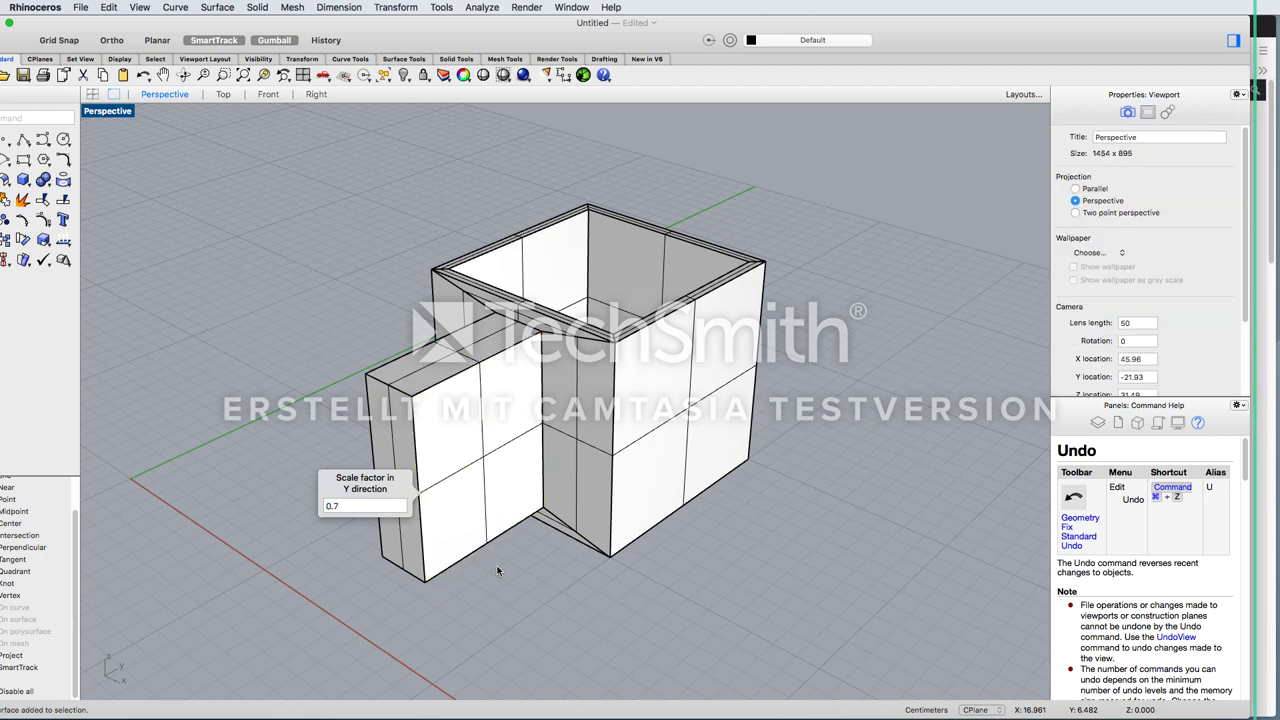
{"action": "left_click", "coordinate": [478, 525], "text": "shift+super"}
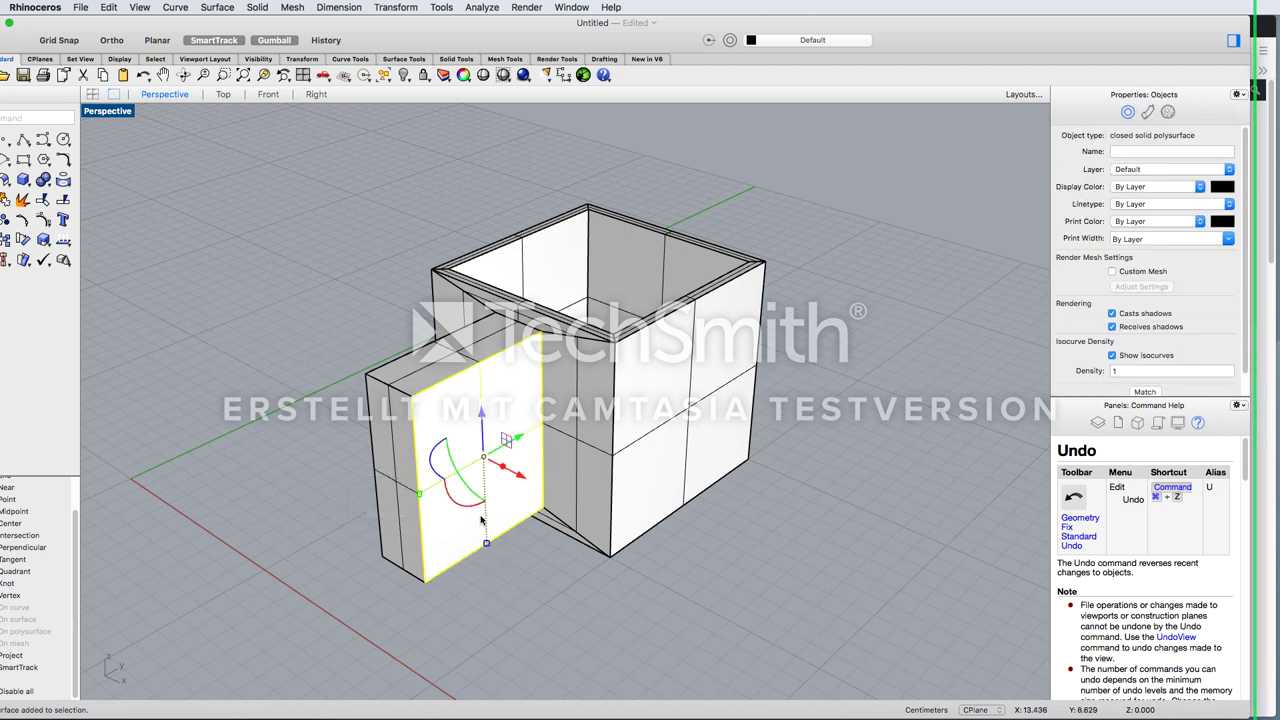
{"action": "left_click", "coordinate": [503, 470]}
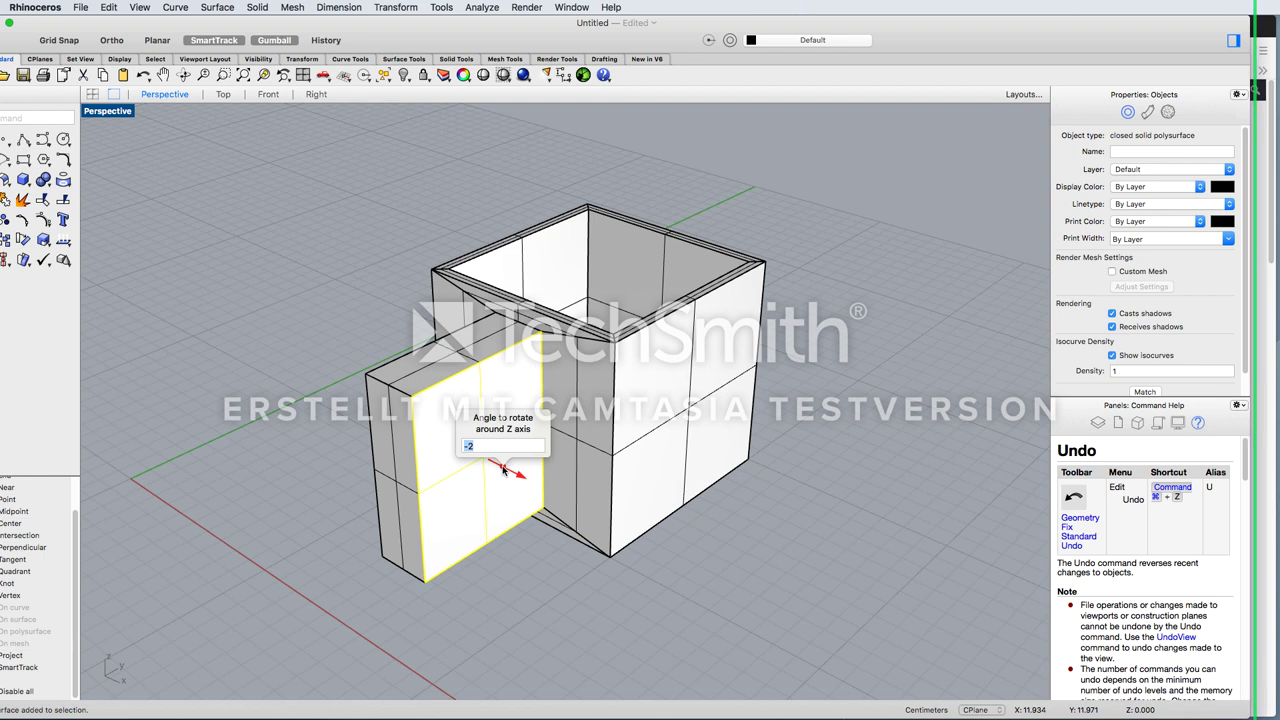
{"action": "type", "text": "2"}
{"action": "key", "text": "Return"}
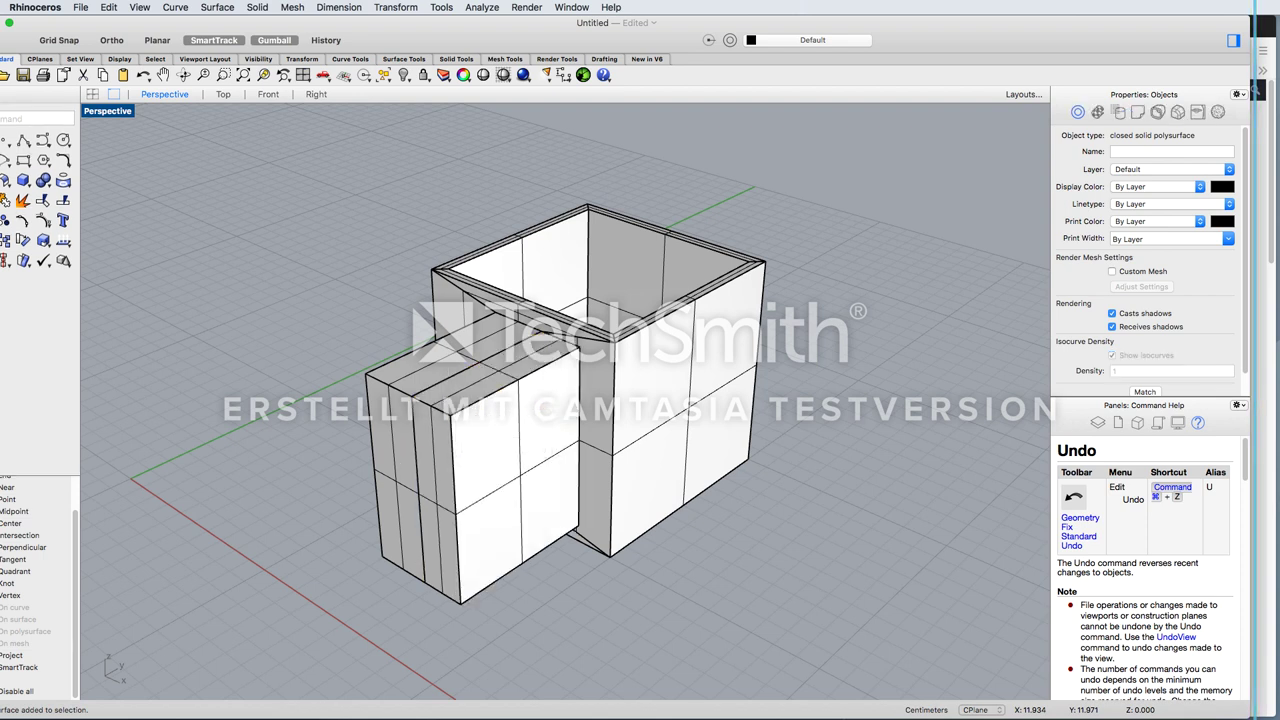
Scale the newly extruded side face by 0.7 in Y and Z, and move it back along X flush with the handle's side
{"action": "left_click", "coordinate": [498, 470], "text": "shift+super"}
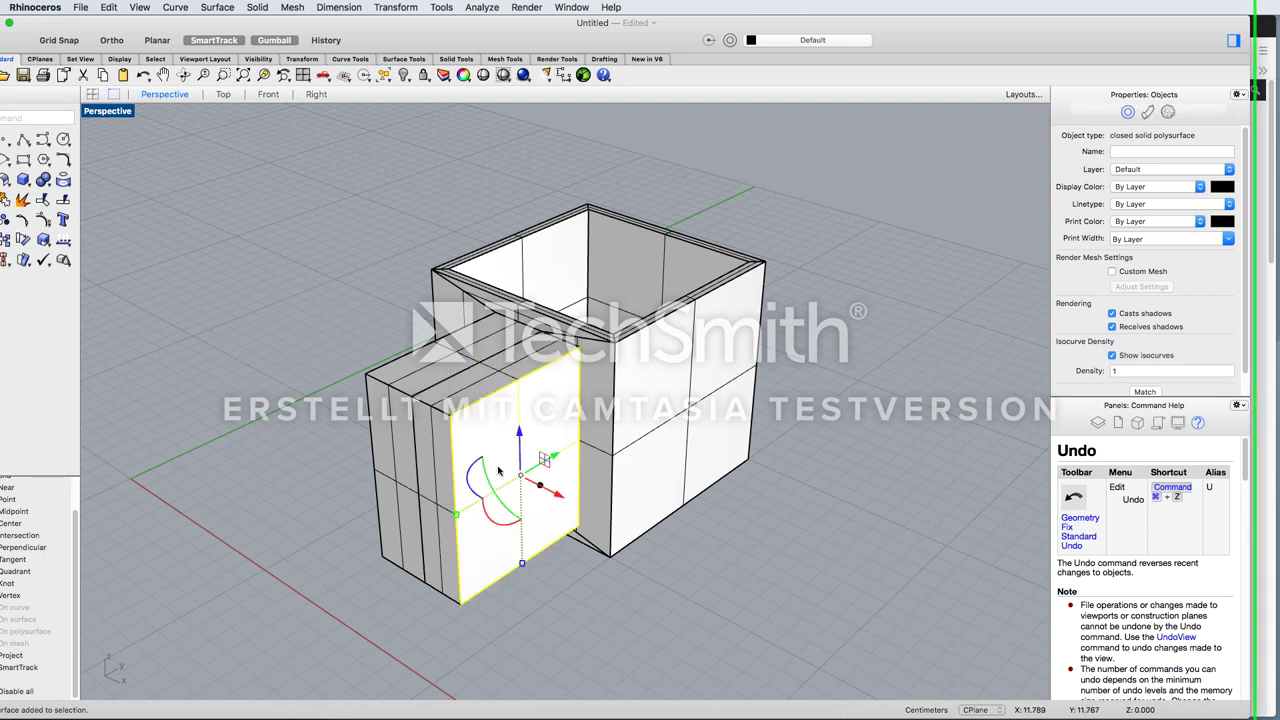
{"action": "left_click", "coordinate": [456, 515]}
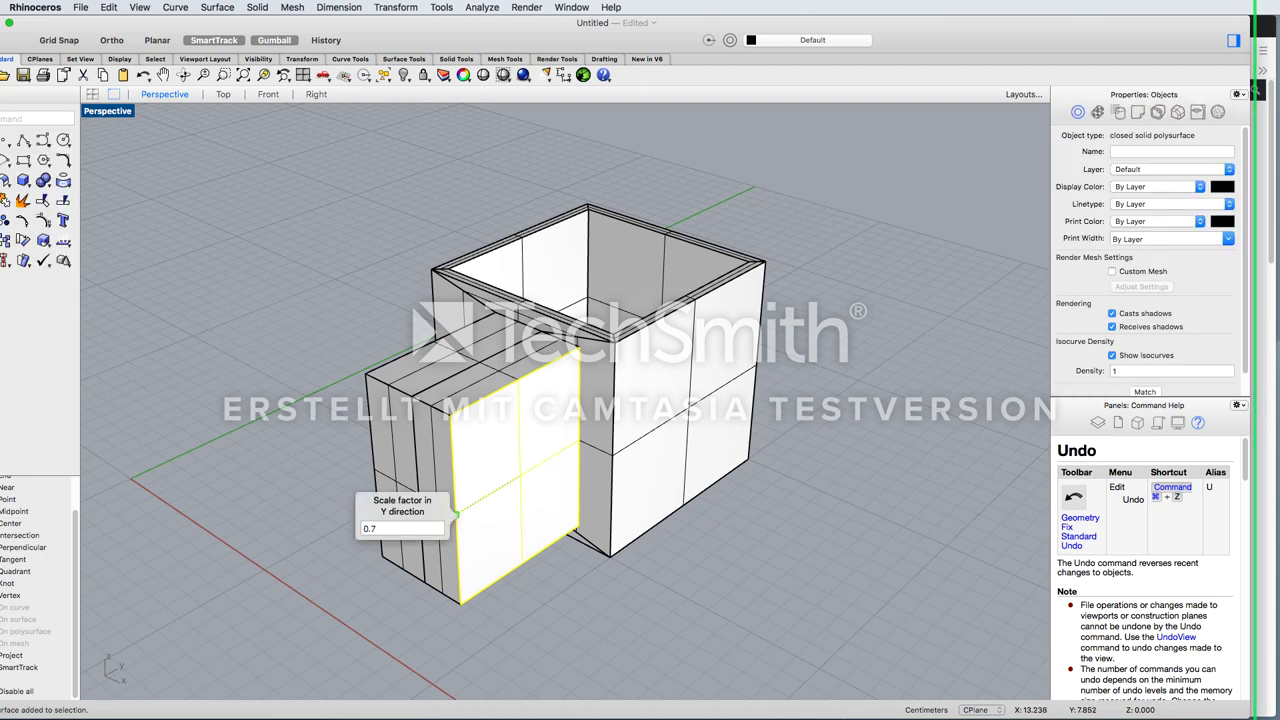
{"action": "key", "text": "Return"}
{"action": "right_click_drag", "start_coordinate": [547, 590], "coordinate": [586, 615]}
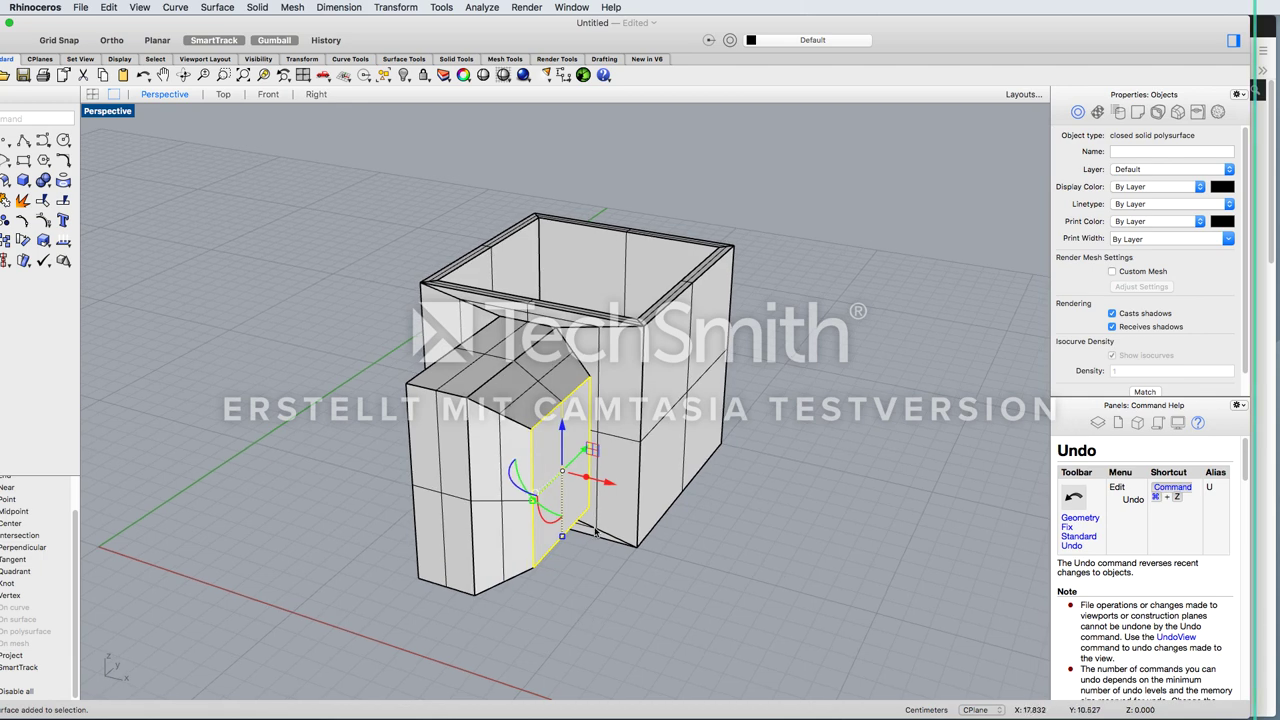
{"action": "left_click_drag", "start_coordinate": [606, 482], "coordinate": [478, 402]}
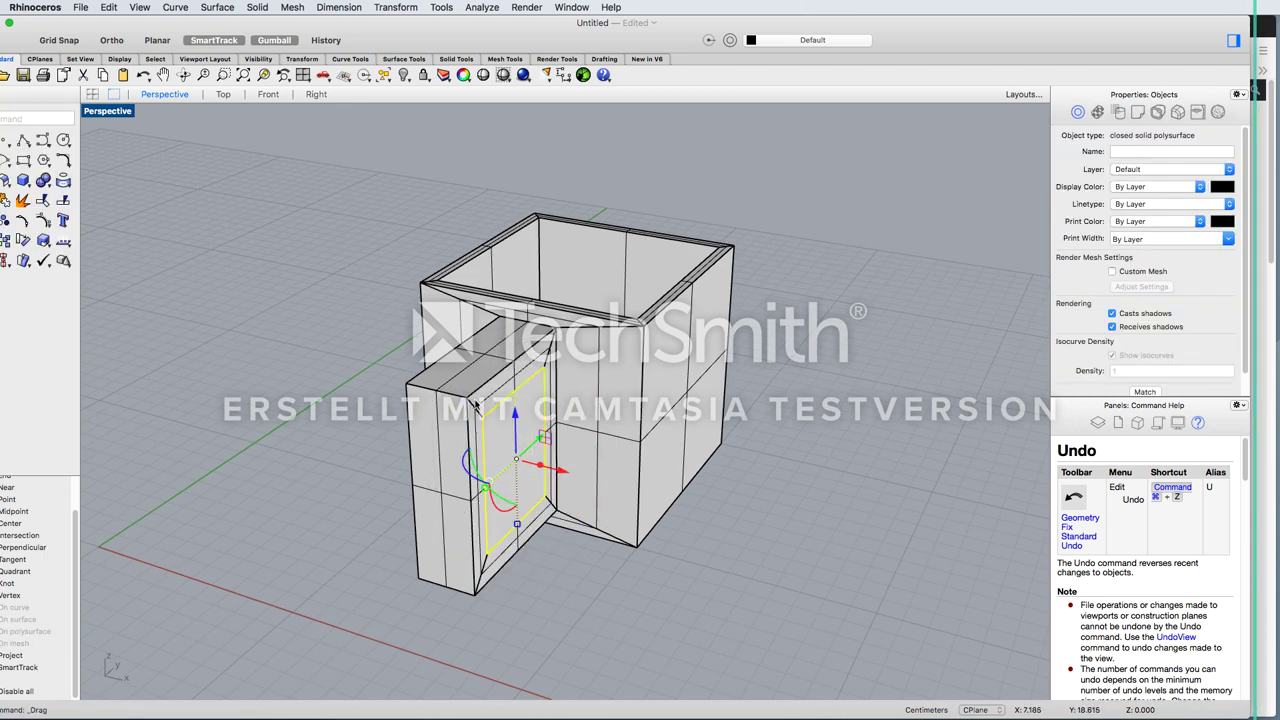
Delete the inset faces on both sides of the handle block to open it through
{"action": "key", "text": "Delete"}
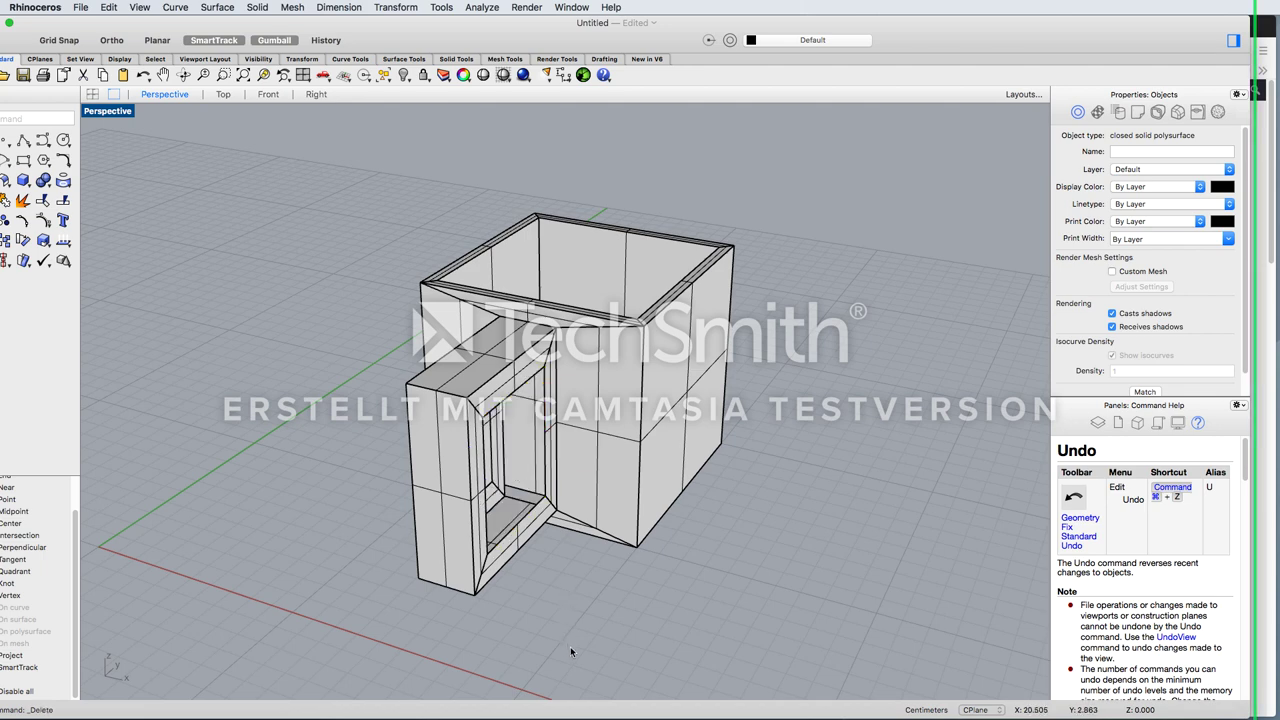
{"action": "right_click_drag", "start_coordinate": [570, 646], "coordinate": [680, 560]}
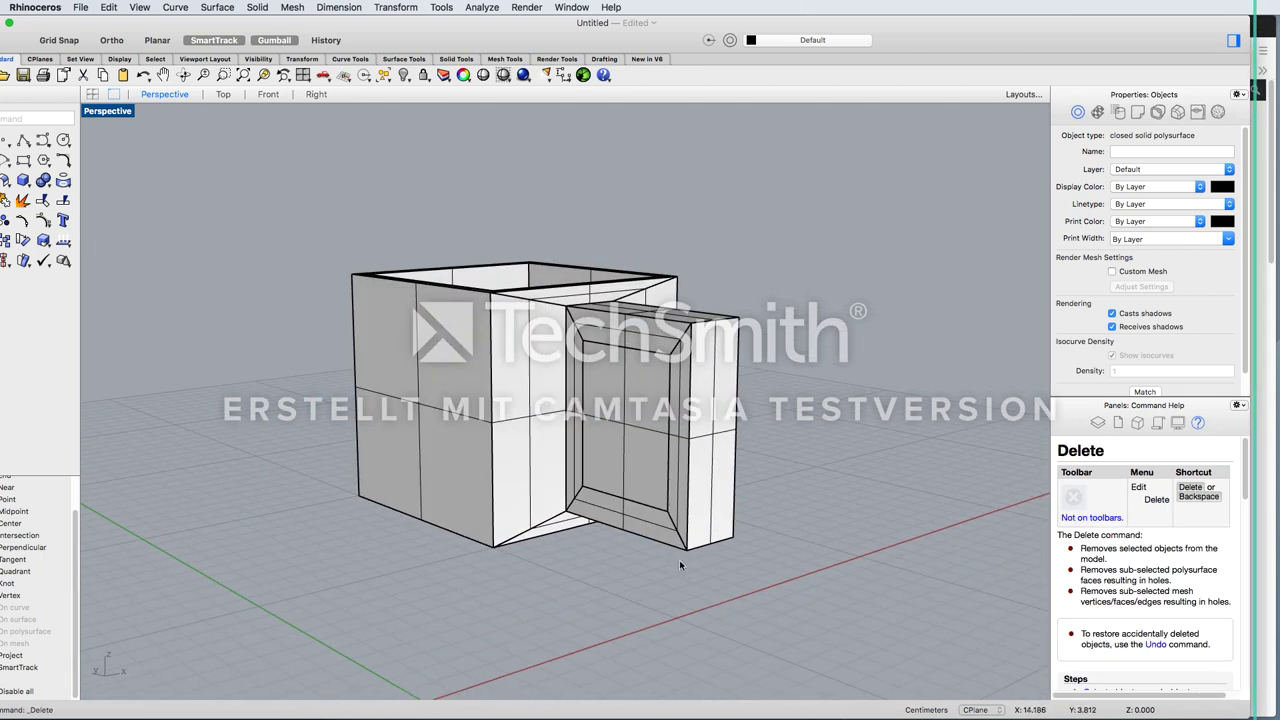
{"action": "left_click", "coordinate": [649, 490]}
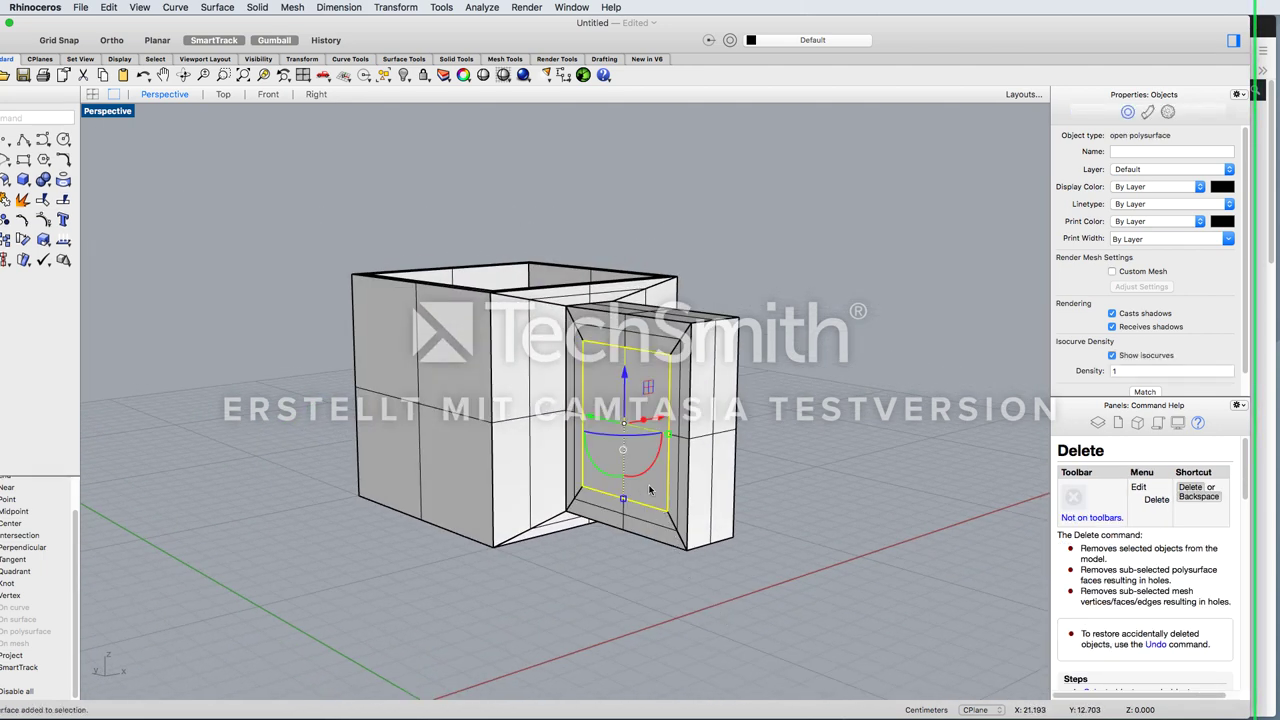
{"action": "key", "text": "Delete"}
Extrude the lower edge of the handle opening along X to the matching edge on the opposite side
{"action": "right_click_drag", "start_coordinate": [661, 564], "coordinate": [727, 605]}
{"action": "scroll", "coordinate": [702, 516], "scroll_direction": "up", "scroll_amount": 5}
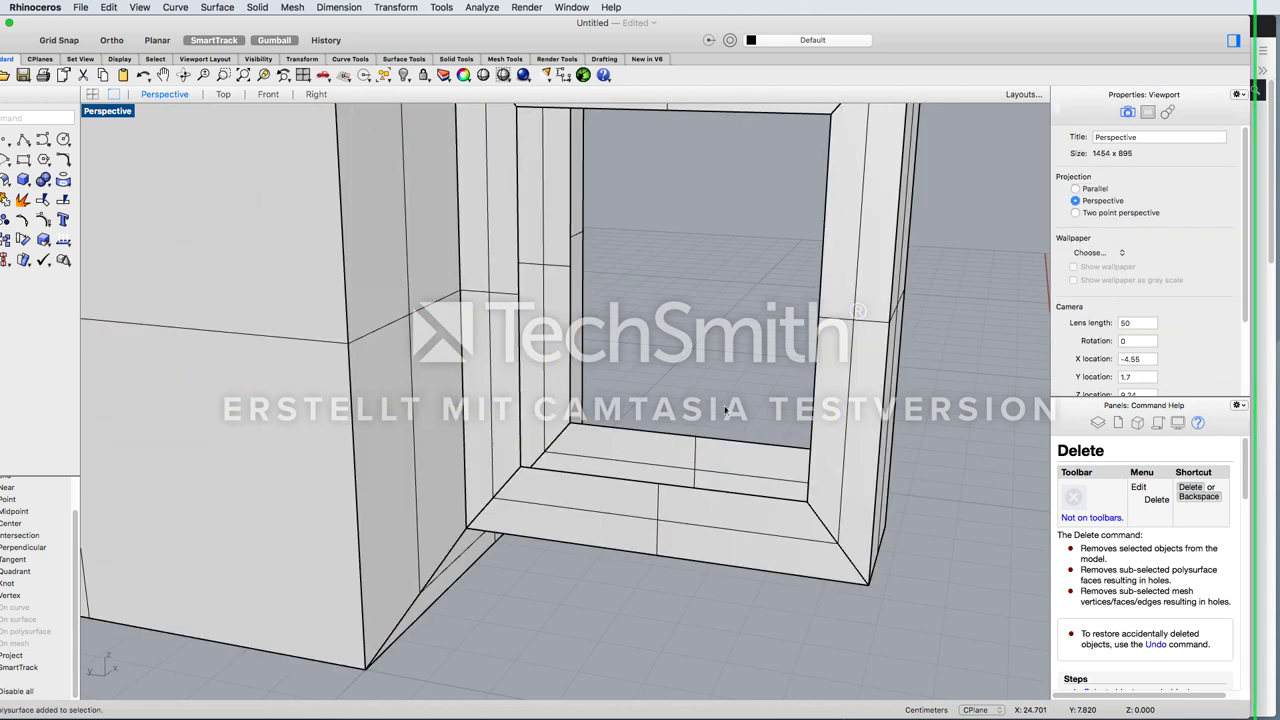
{"action": "left_click", "coordinate": [725, 494], "text": "shift+super"}
{"action": "right_click_drag", "start_coordinate": [734, 375], "coordinate": [705, 426]}
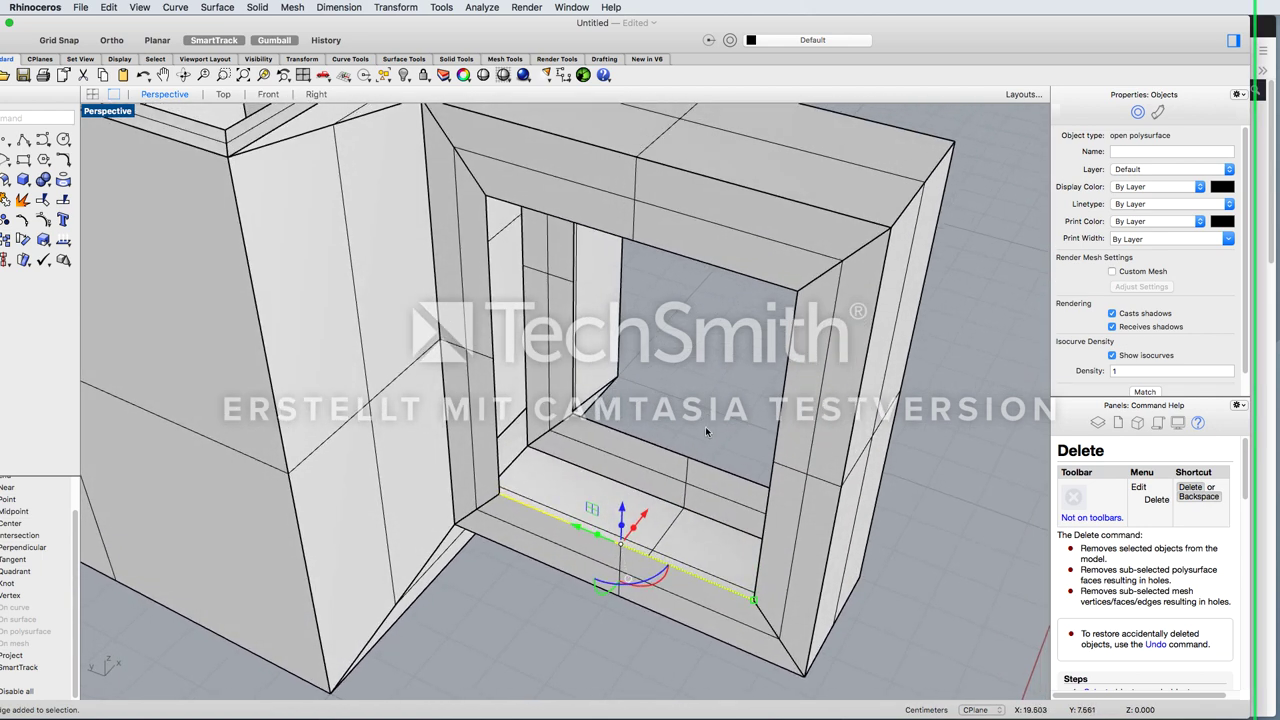
{"action": "left_click_drag", "start_coordinate": [633, 530], "coordinate": [577, 418]}
{"action": "right_click_drag", "start_coordinate": [646, 413], "coordinate": [632, 366]}
{"action": "key", "text": "Escape"}
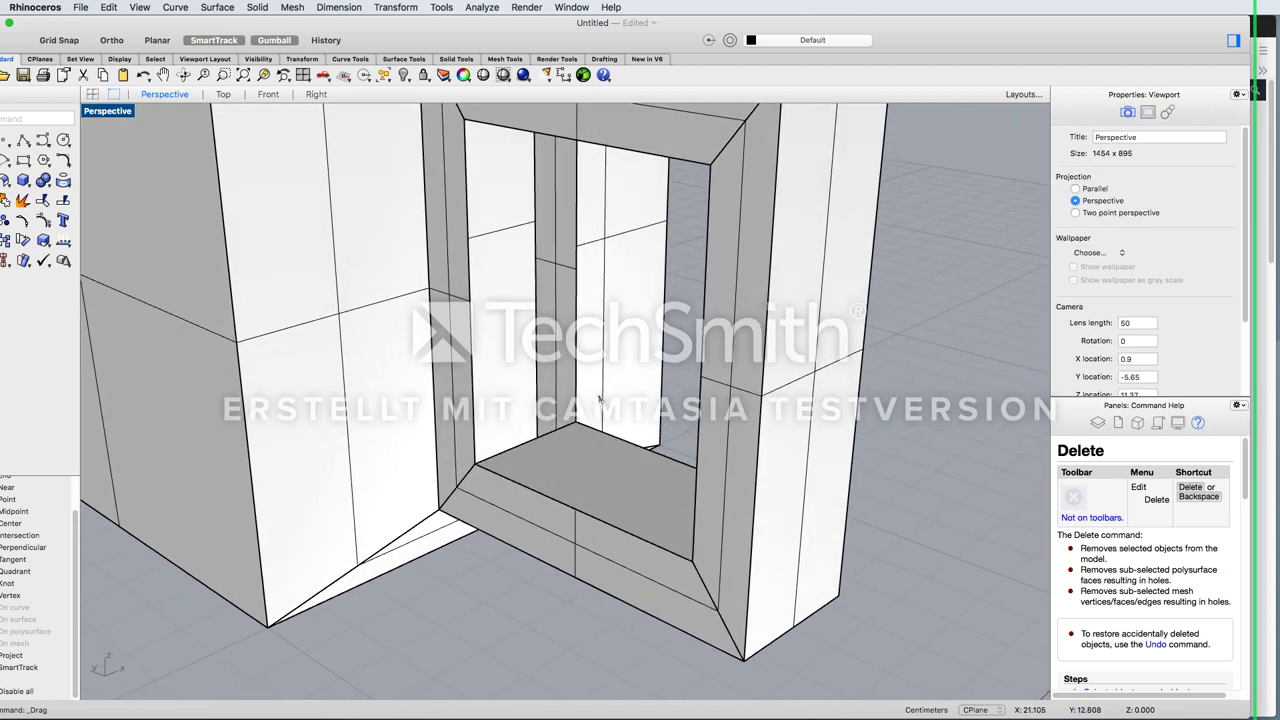
Extrude the opening's two vertical edges, beside the cup and at the handle's outer end, along X to the opposite edges
{"action": "left_click", "coordinate": [472, 372], "text": "shift+super"}
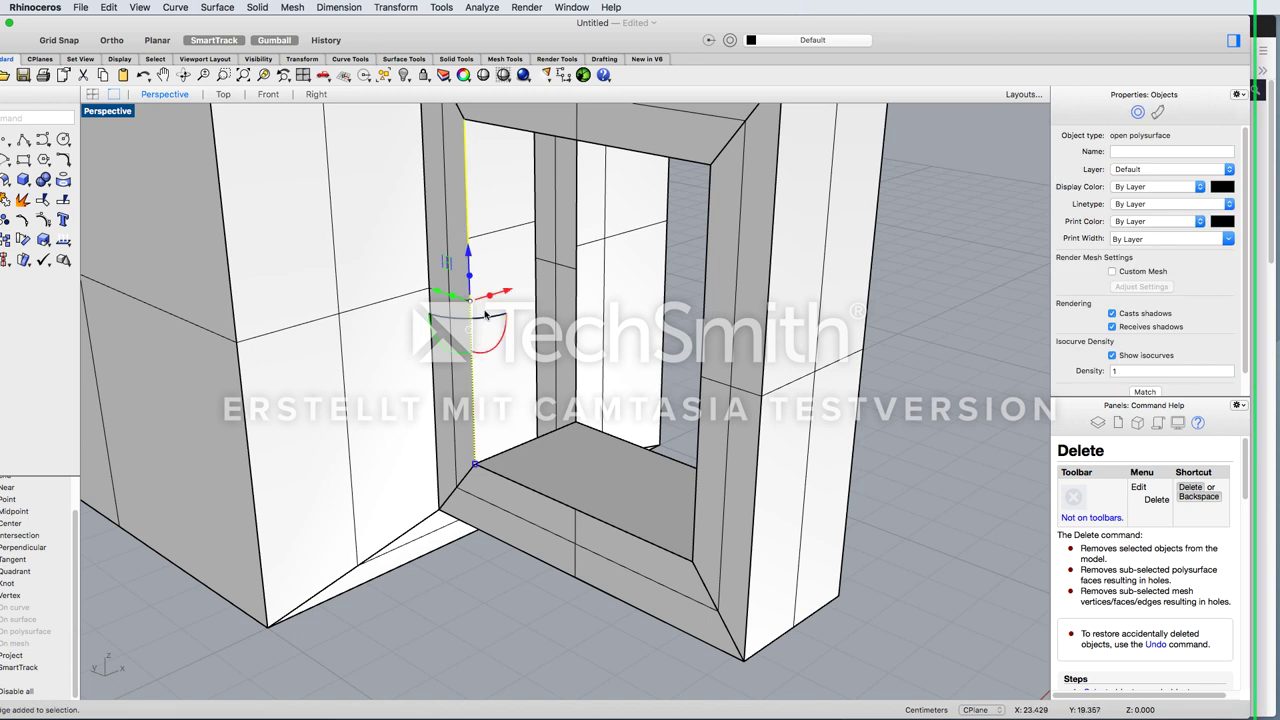
{"action": "left_click_drag", "start_coordinate": [490, 297], "coordinate": [577, 430]}
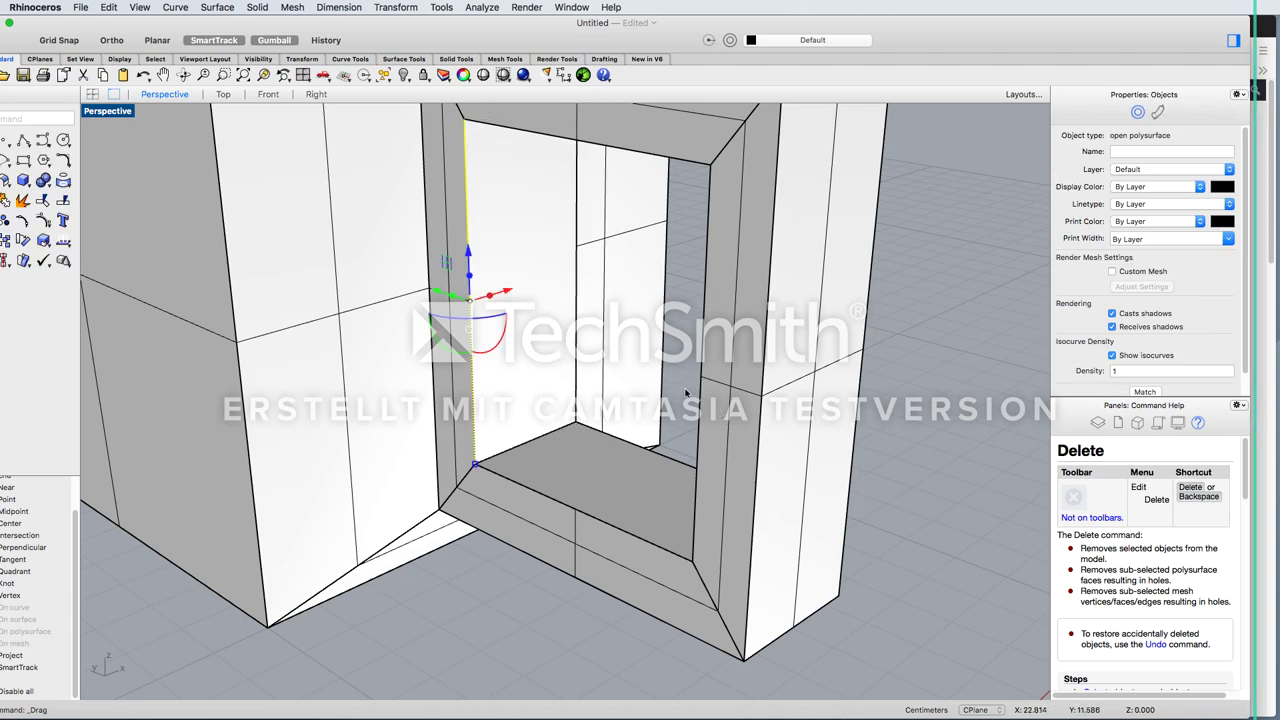
{"action": "right_click_drag", "start_coordinate": [686, 393], "coordinate": [772, 397]}
{"action": "key", "text": "Escape"}
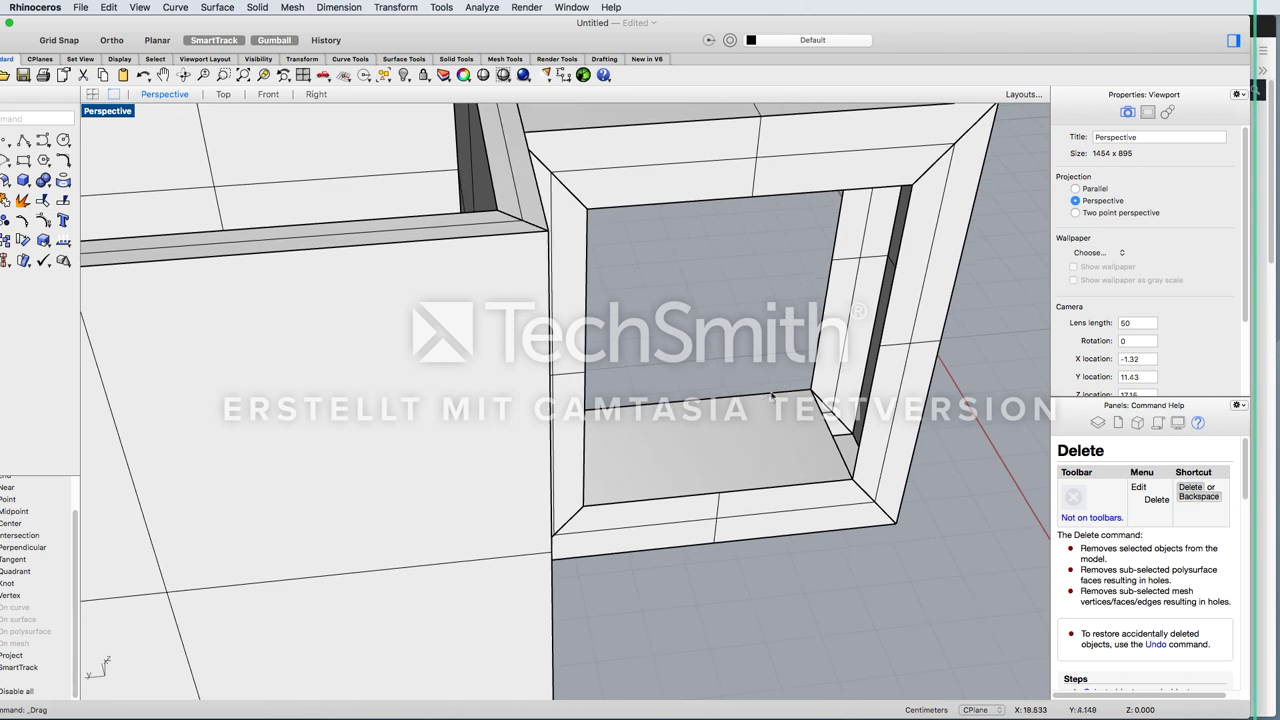
{"action": "left_click", "coordinate": [820, 341]}
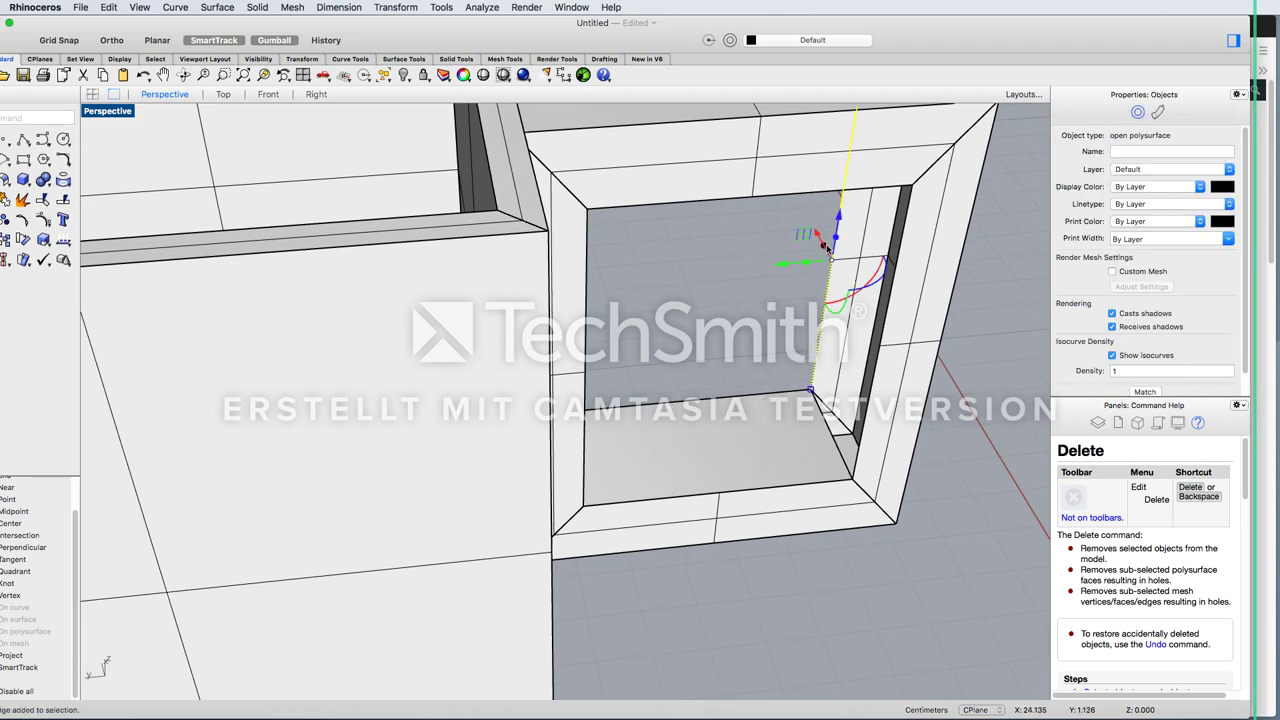
{"action": "left_click_drag", "start_coordinate": [828, 250], "coordinate": [846, 479]}
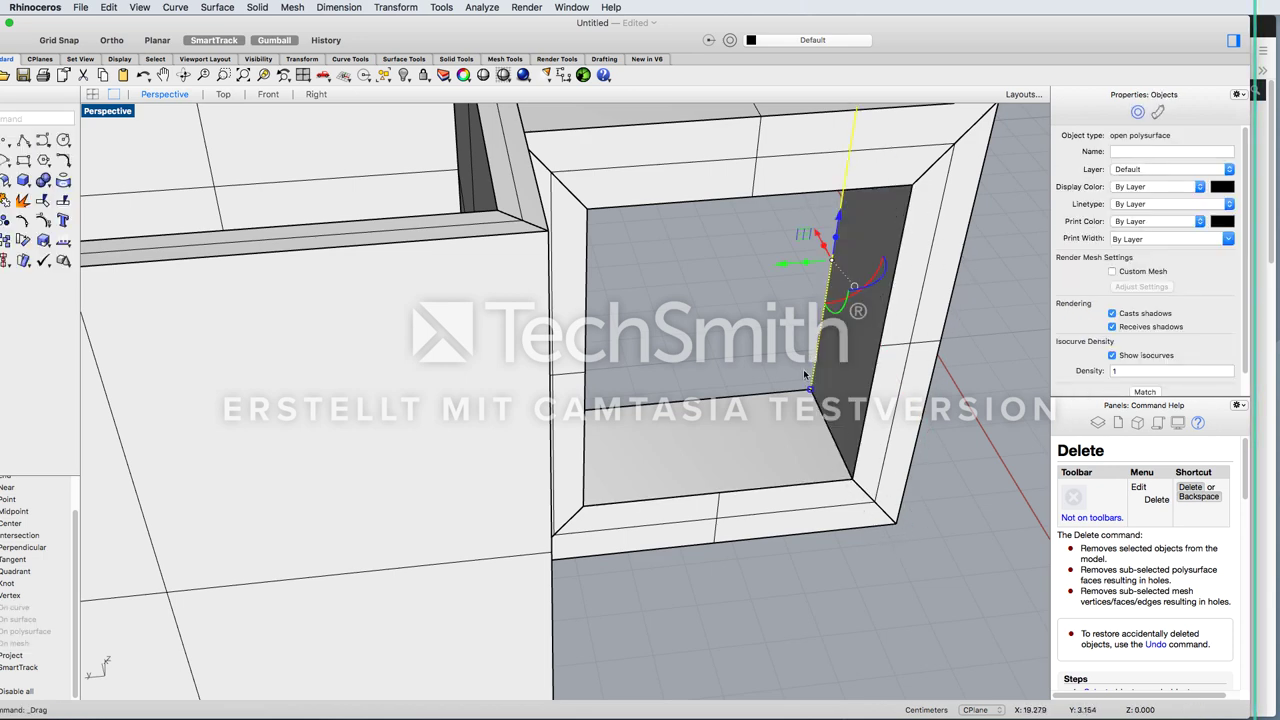
{"action": "key", "text": "Escape"}
Extrude the upper edge of the handle opening along X to the opposite edge to close the last gap
{"action": "scroll", "coordinate": [830, 427], "scroll_direction": "down", "scroll_amount": 5}
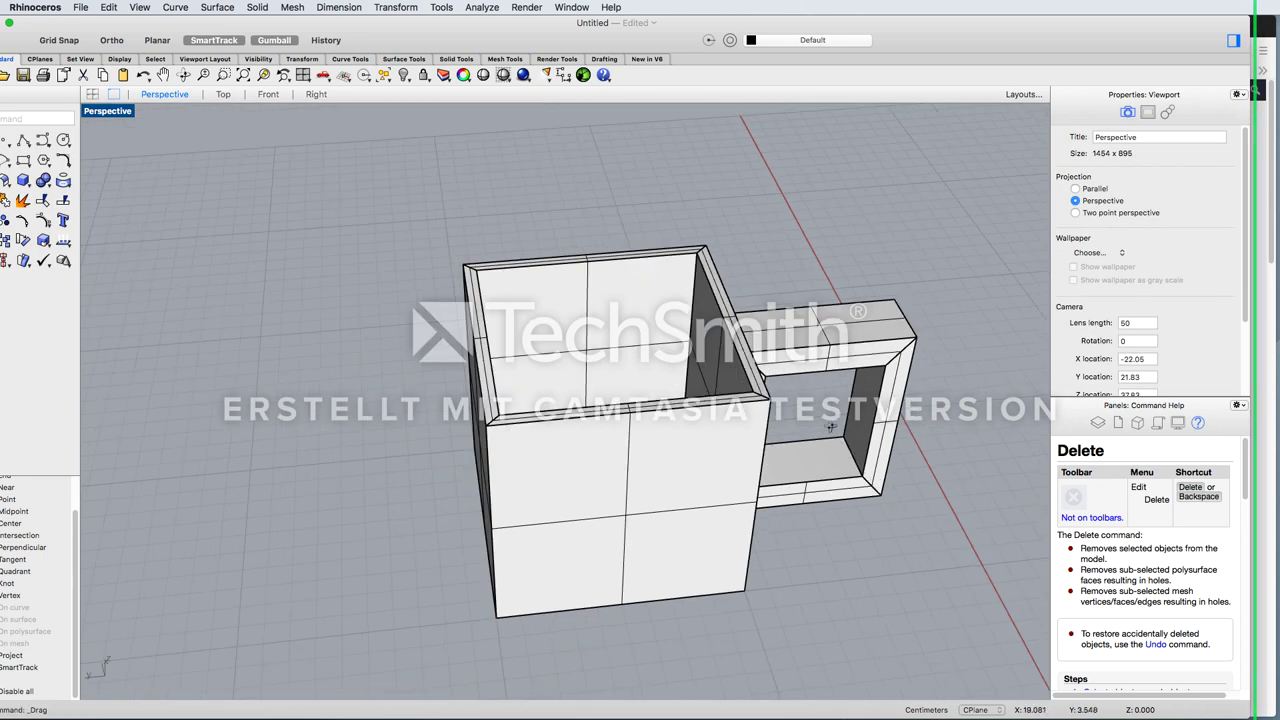
{"action": "right_click_drag", "start_coordinate": [830, 427], "coordinate": [797, 311]}
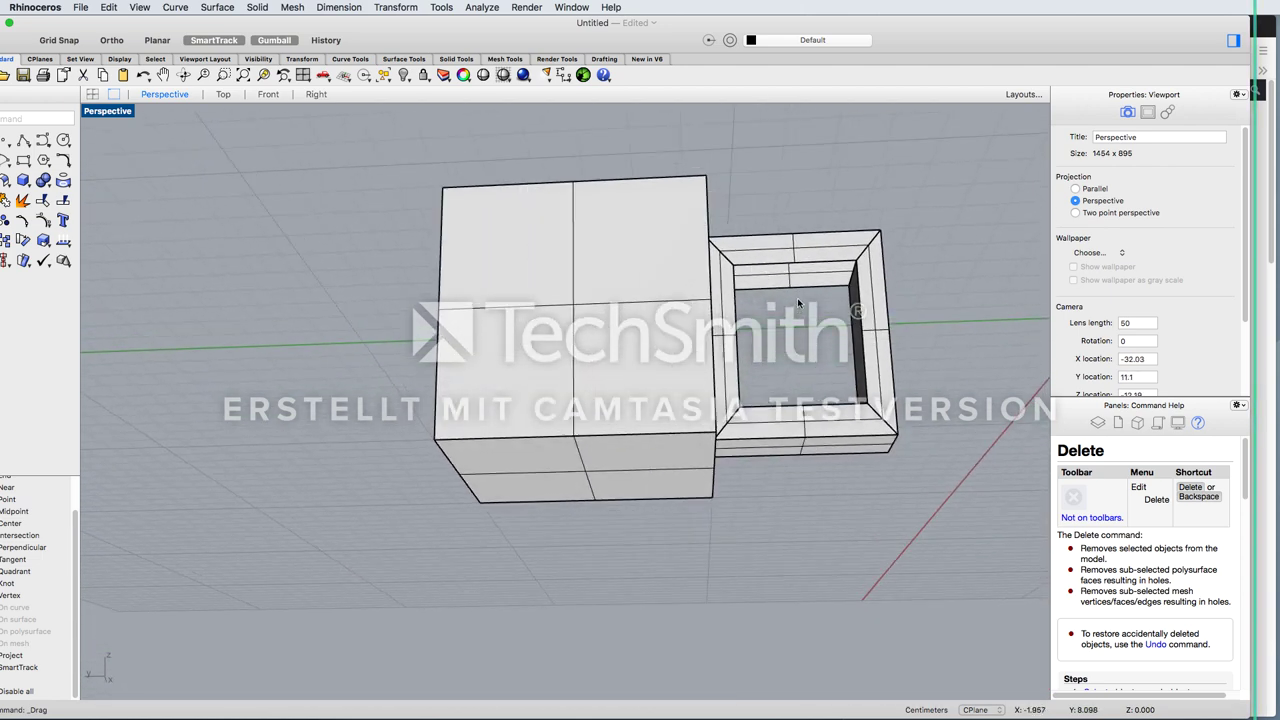
{"action": "left_click", "coordinate": [797, 288], "text": "shift+super"}
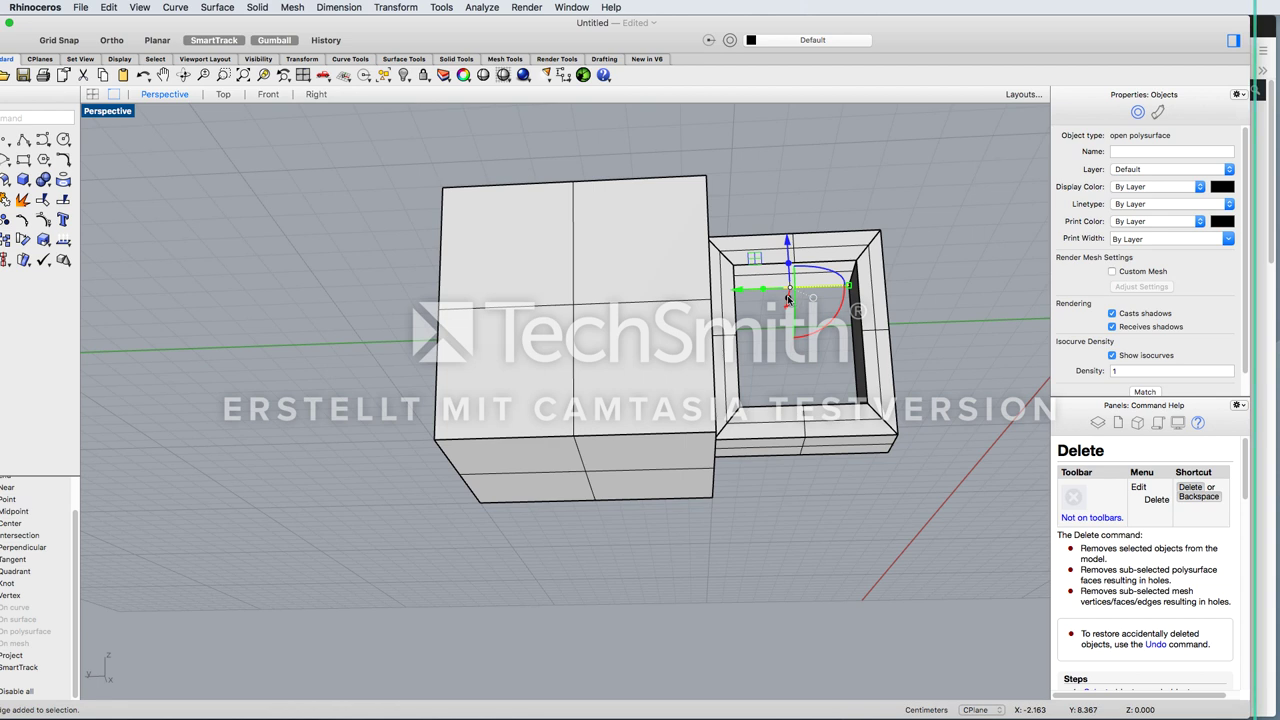
{"action": "left_click_drag", "start_coordinate": [788, 298], "coordinate": [739, 272]}
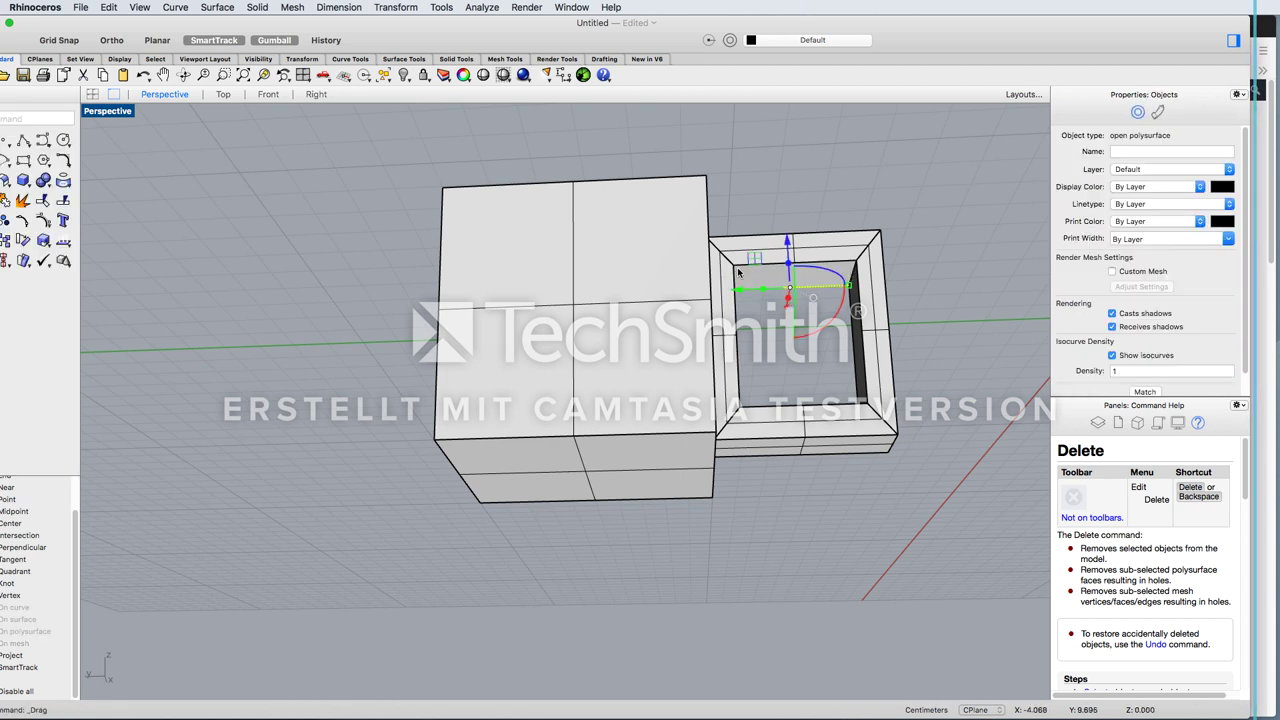
{"action": "left_click", "coordinate": [818, 188]}
{"action": "right_click_drag", "start_coordinate": [810, 188], "coordinate": [775, 290]}
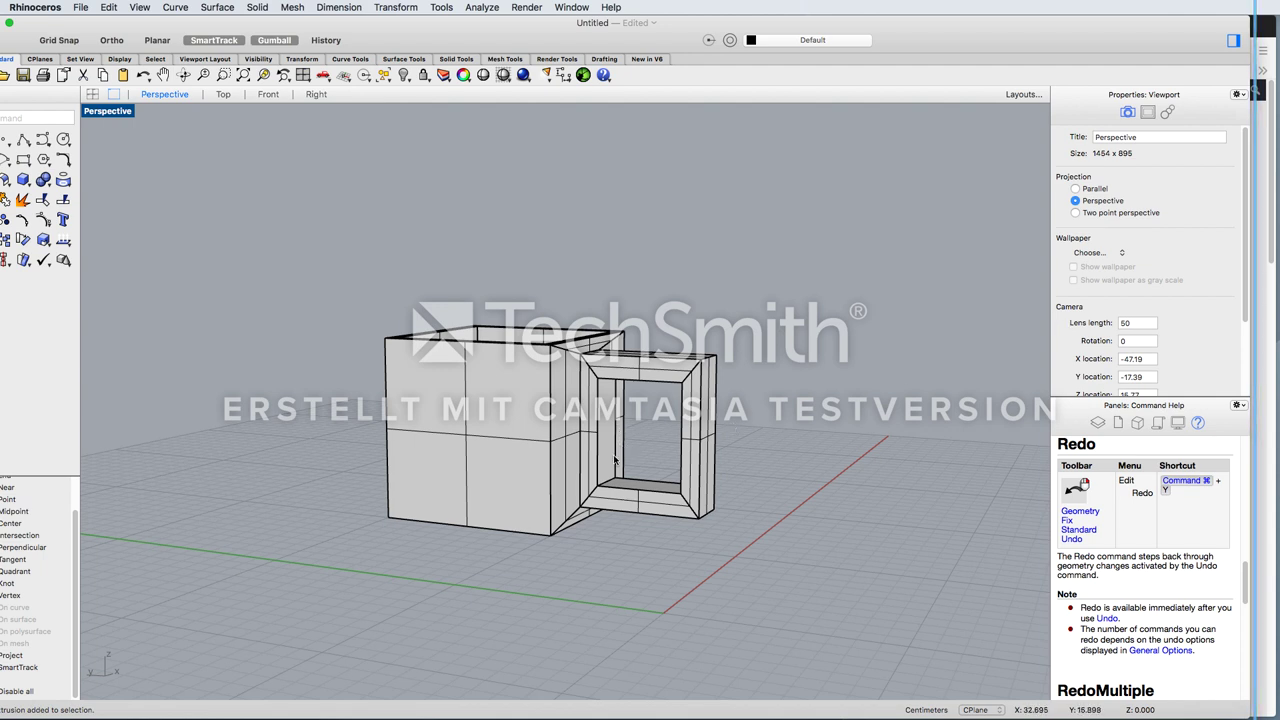
Select the cup and all extruded surfaces inside the handle opening and join them into one solid
{"action": "left_click", "coordinate": [551, 410]}
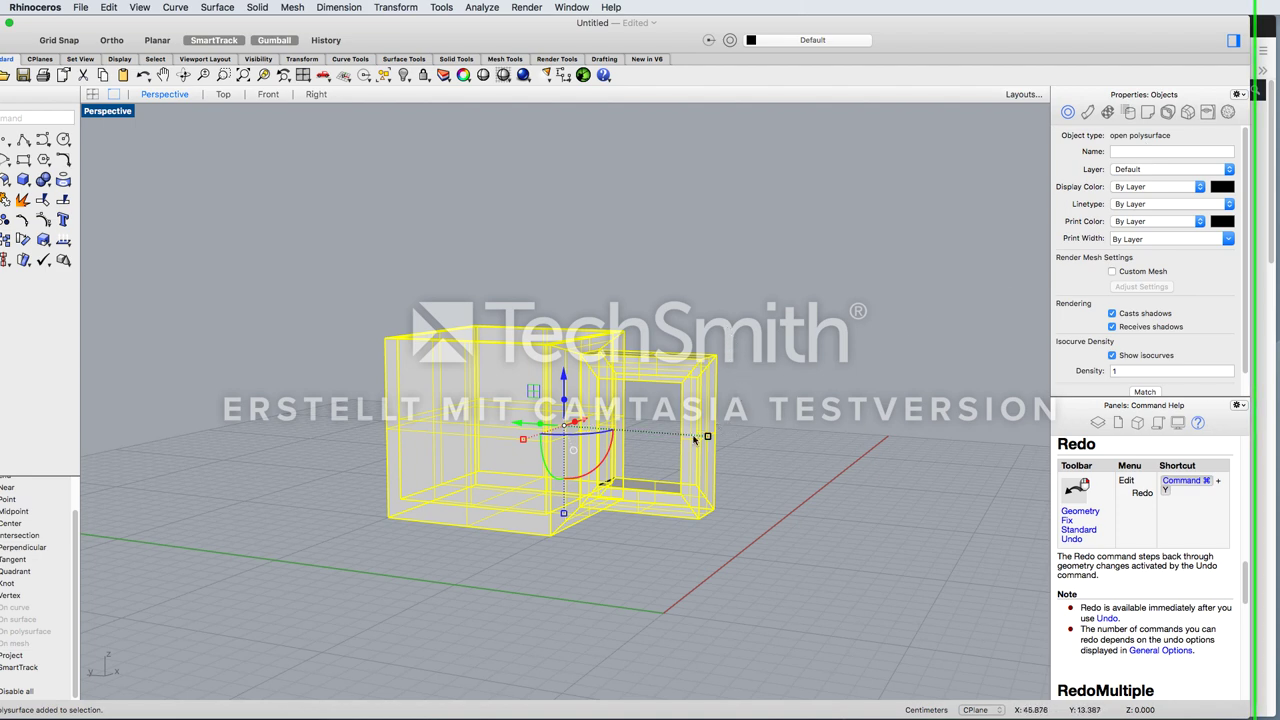
{"action": "left_click", "coordinate": [720, 335]}
{"action": "scroll", "coordinate": [635, 421], "scroll_direction": "up", "scroll_amount": 5}
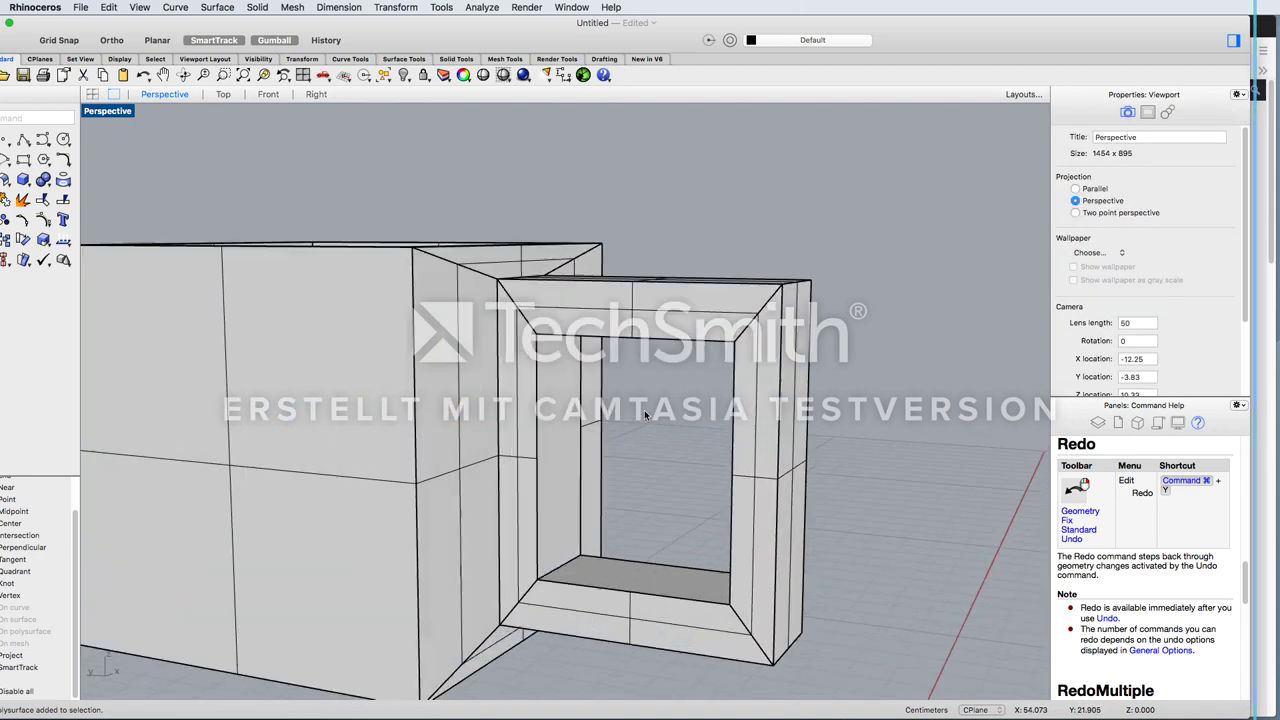
{"action": "left_click", "coordinate": [459, 455]}
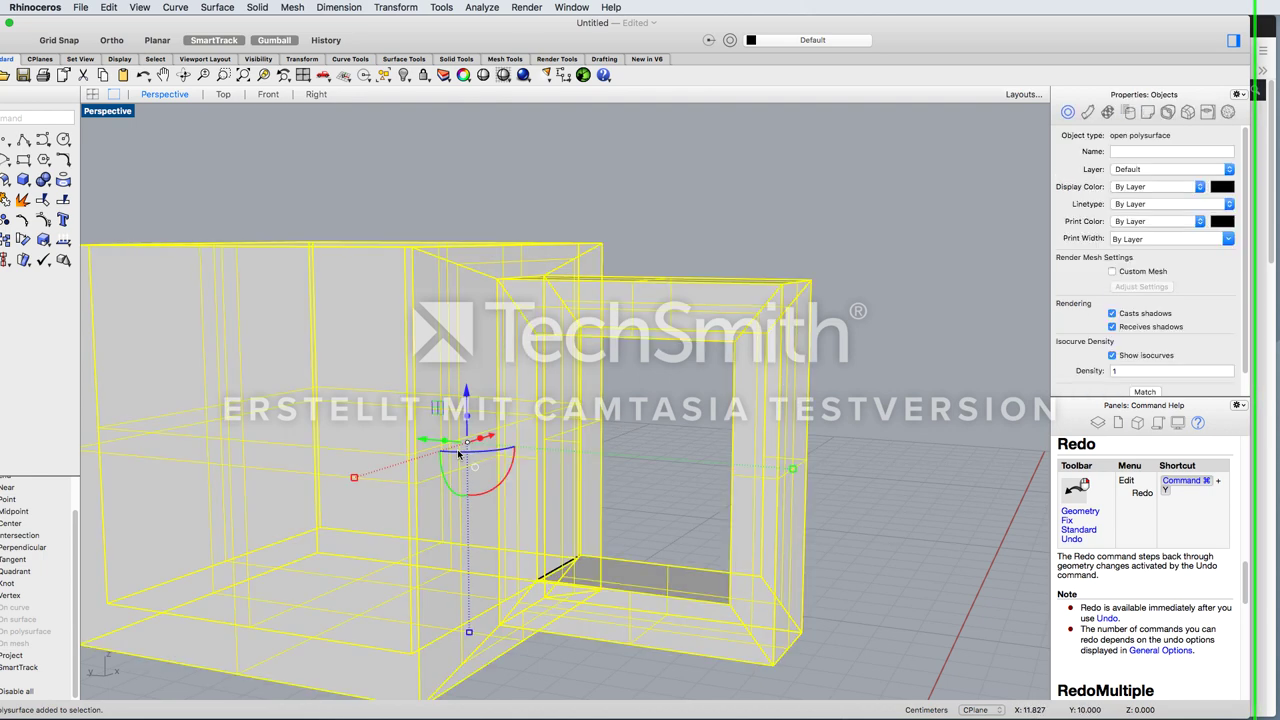
{"action": "left_click", "coordinate": [556, 539], "text": "shift"}
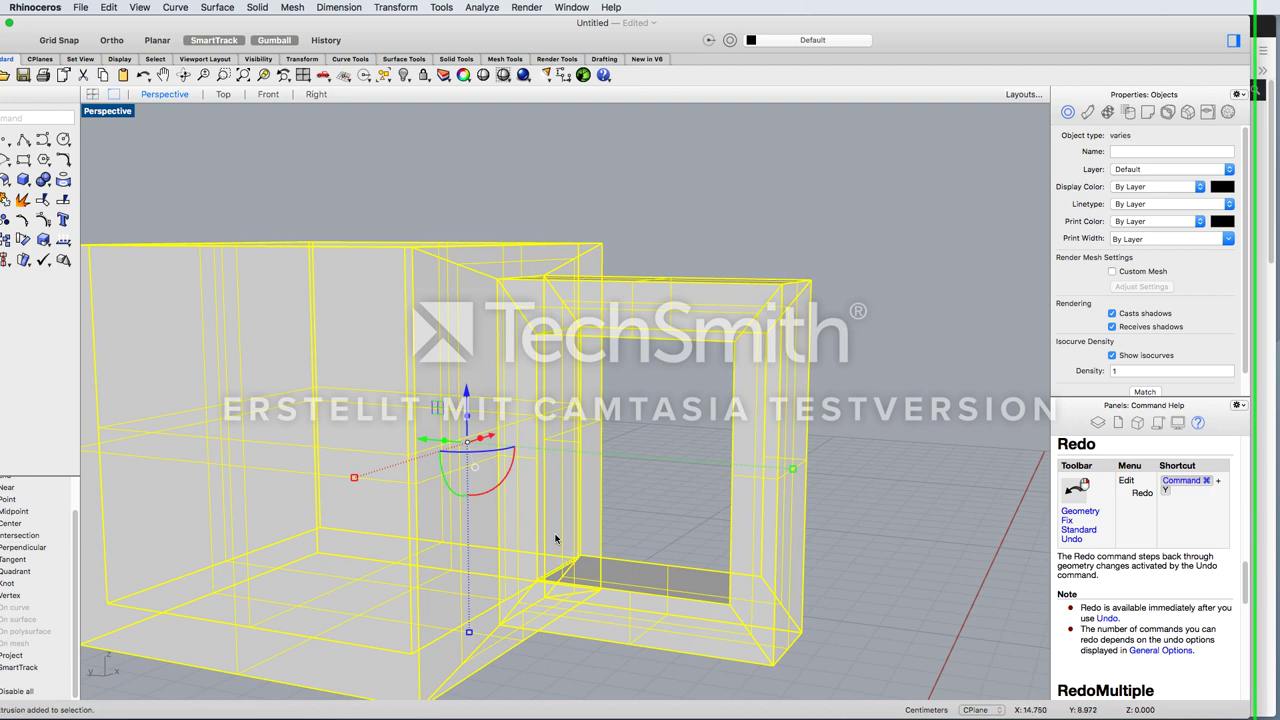
{"action": "right_click_drag", "start_coordinate": [610, 512], "coordinate": [676, 514]}
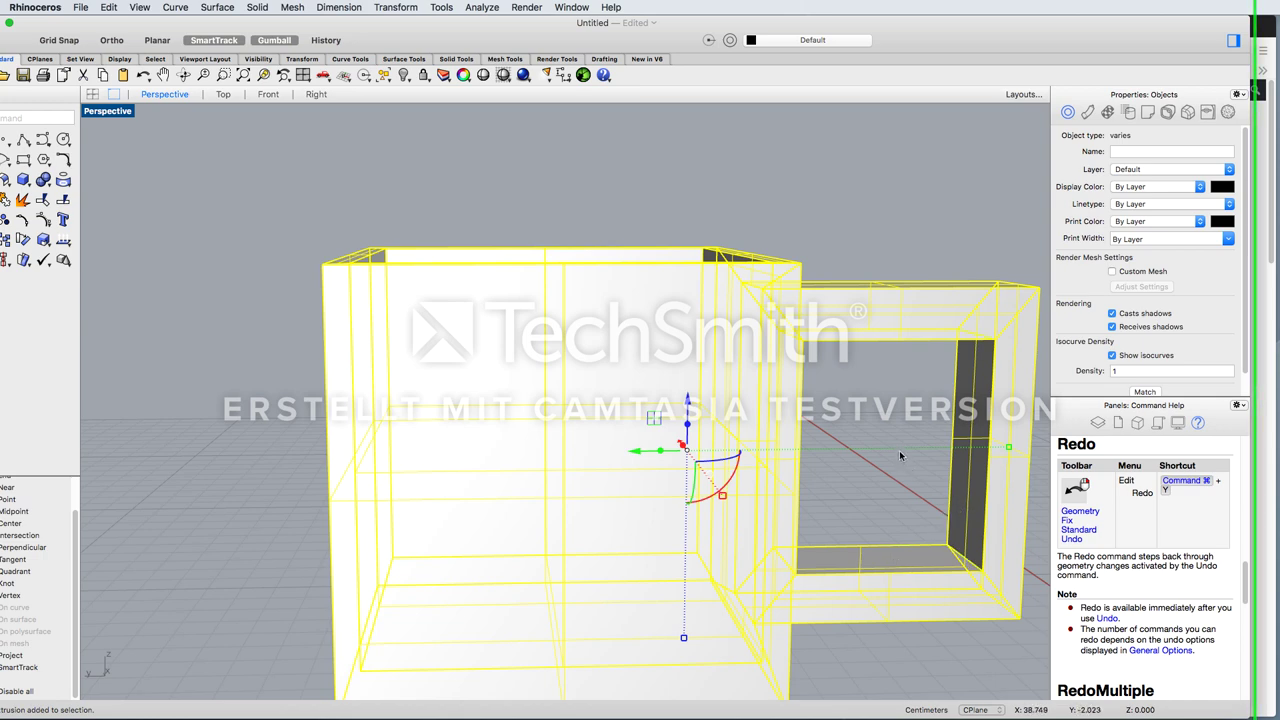
{"action": "right_click_drag", "start_coordinate": [903, 459], "coordinate": [893, 415]}
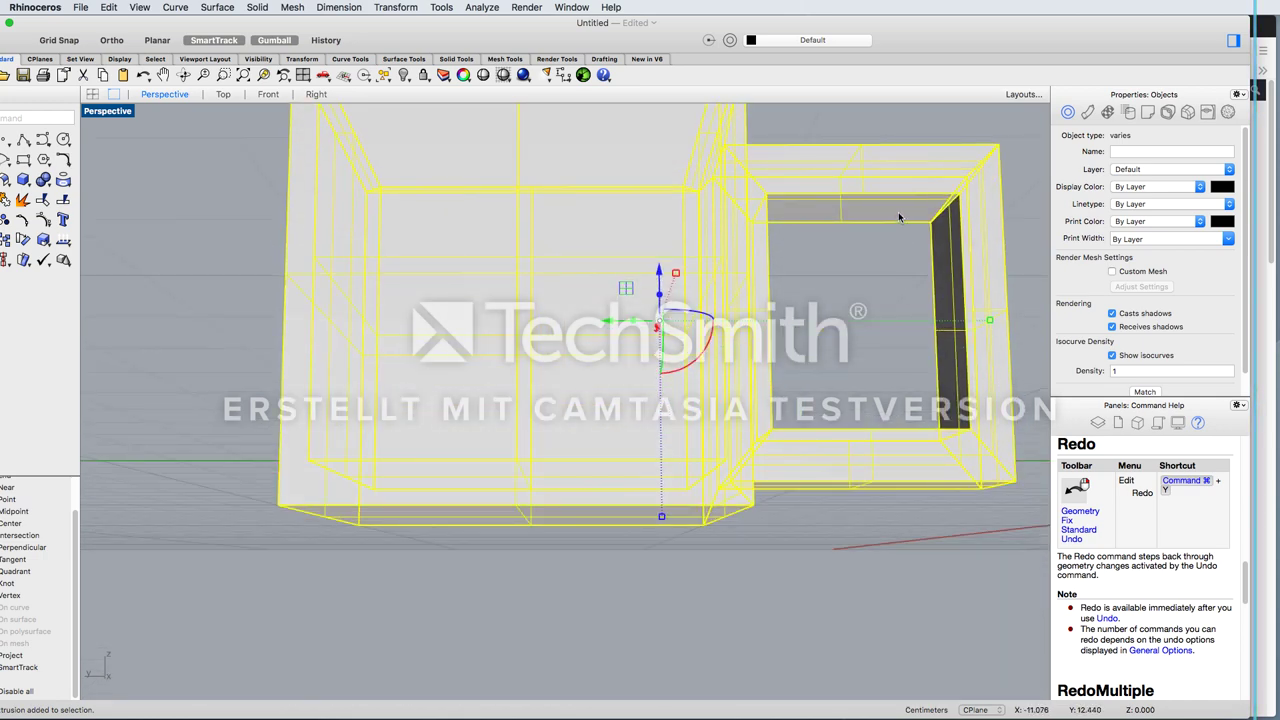
{"action": "left_click", "coordinate": [5, 199]}
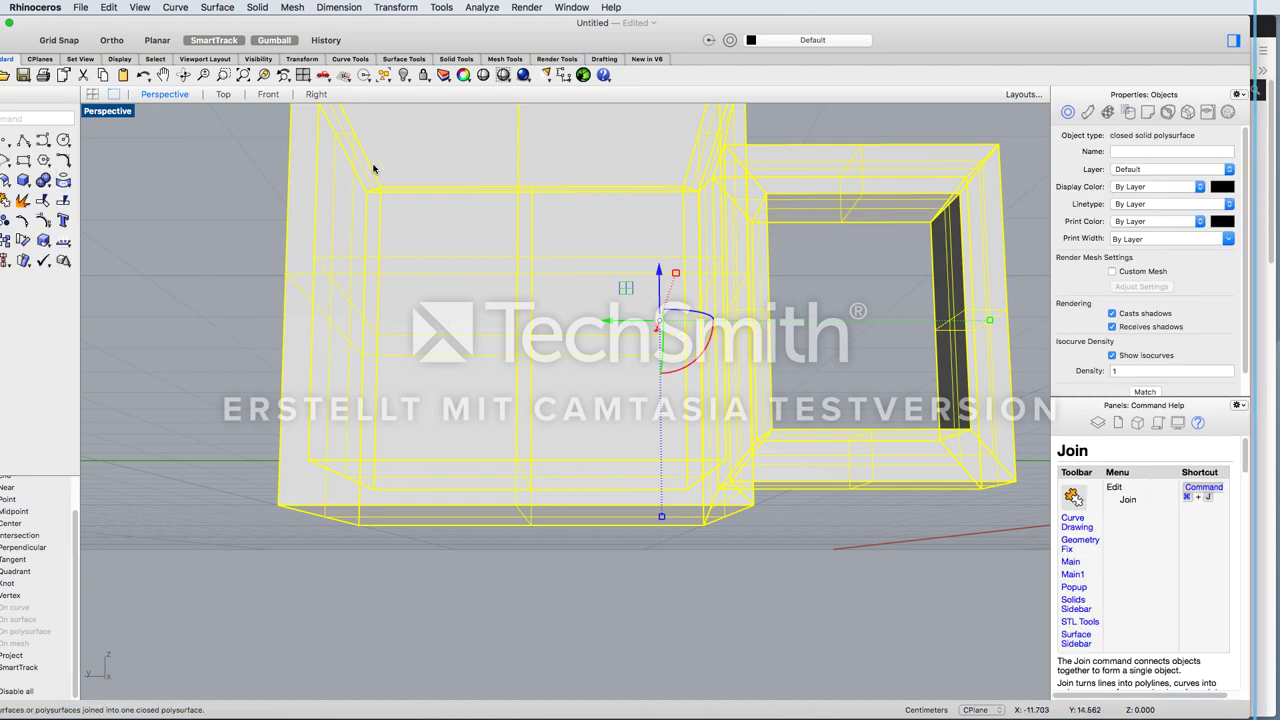
{"action": "scroll", "coordinate": [525, 298], "scroll_direction": "down", "scroll_amount": 2}
{"action": "right_click_drag", "start_coordinate": [695, 245], "coordinate": [679, 287]}
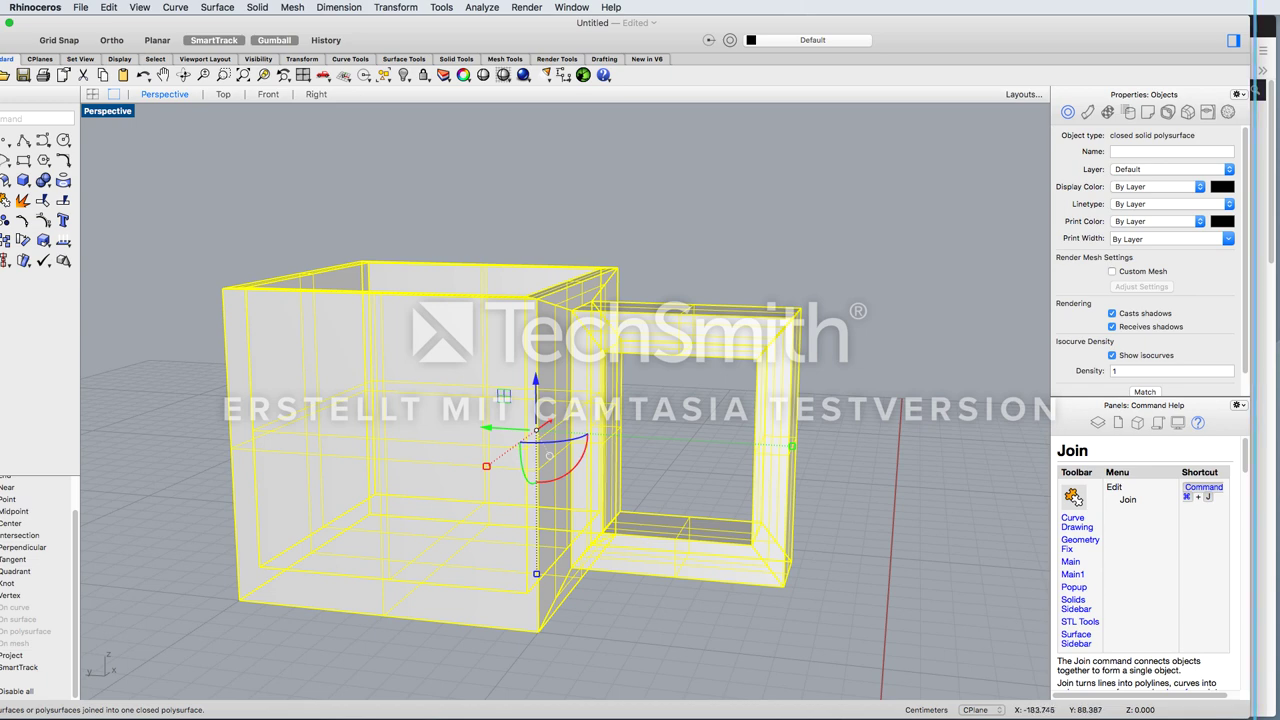
Create a polygon mesh from the joined cup at the fewest-polygons setting and move the original solid aside along X
{"action": "scroll", "coordinate": [789, 517], "scroll_direction": "down", "scroll_amount": 2}
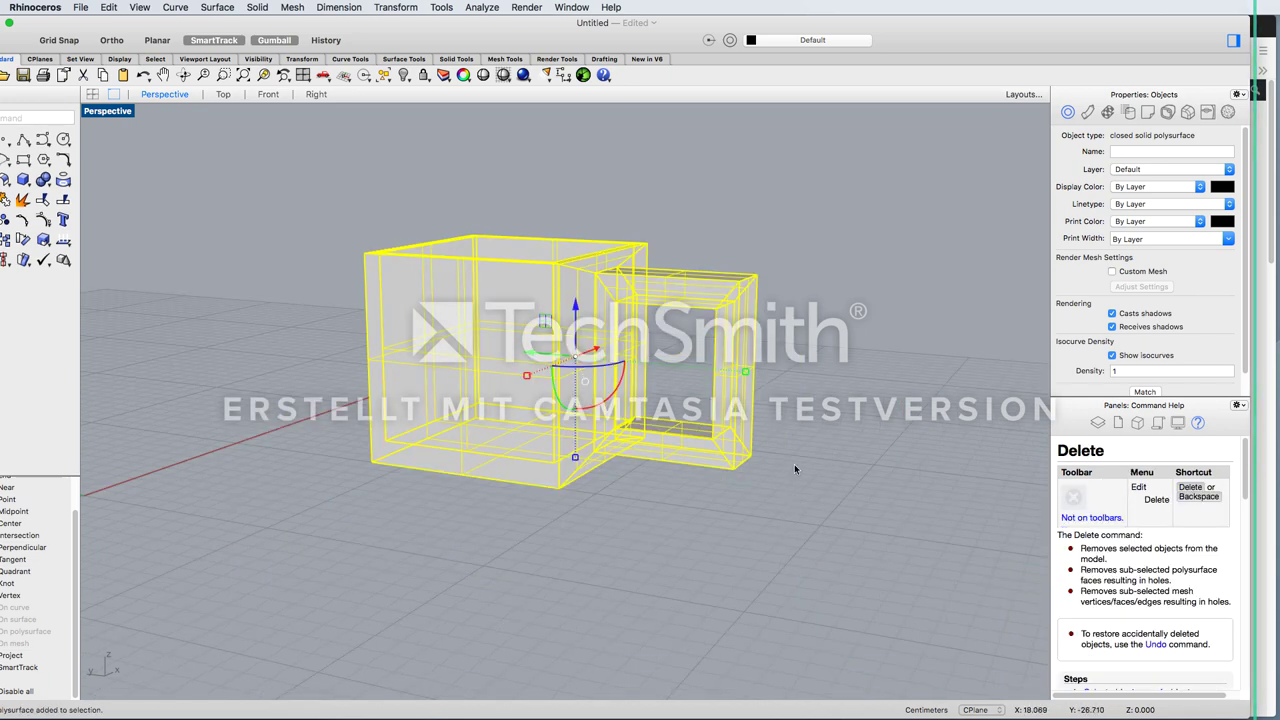
{"action": "right_click_drag", "start_coordinate": [794, 464], "coordinate": [793, 435]}
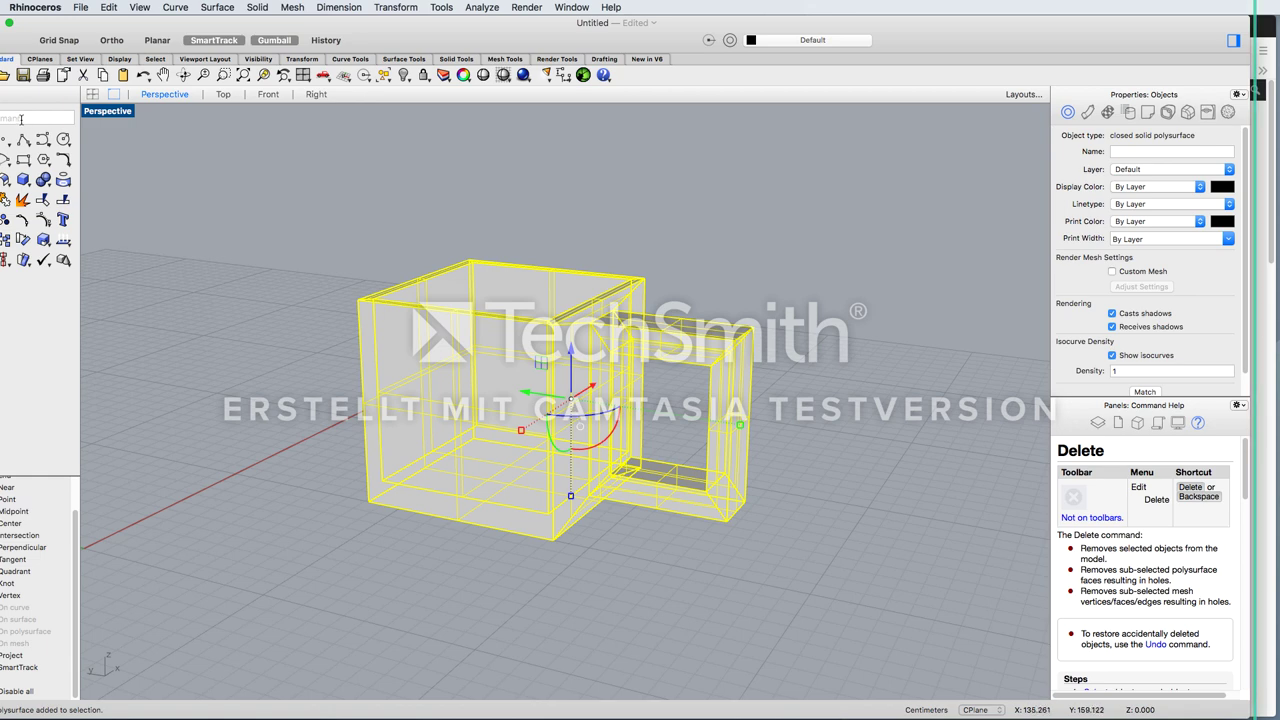
{"action": "type", "text": "Mesh"}
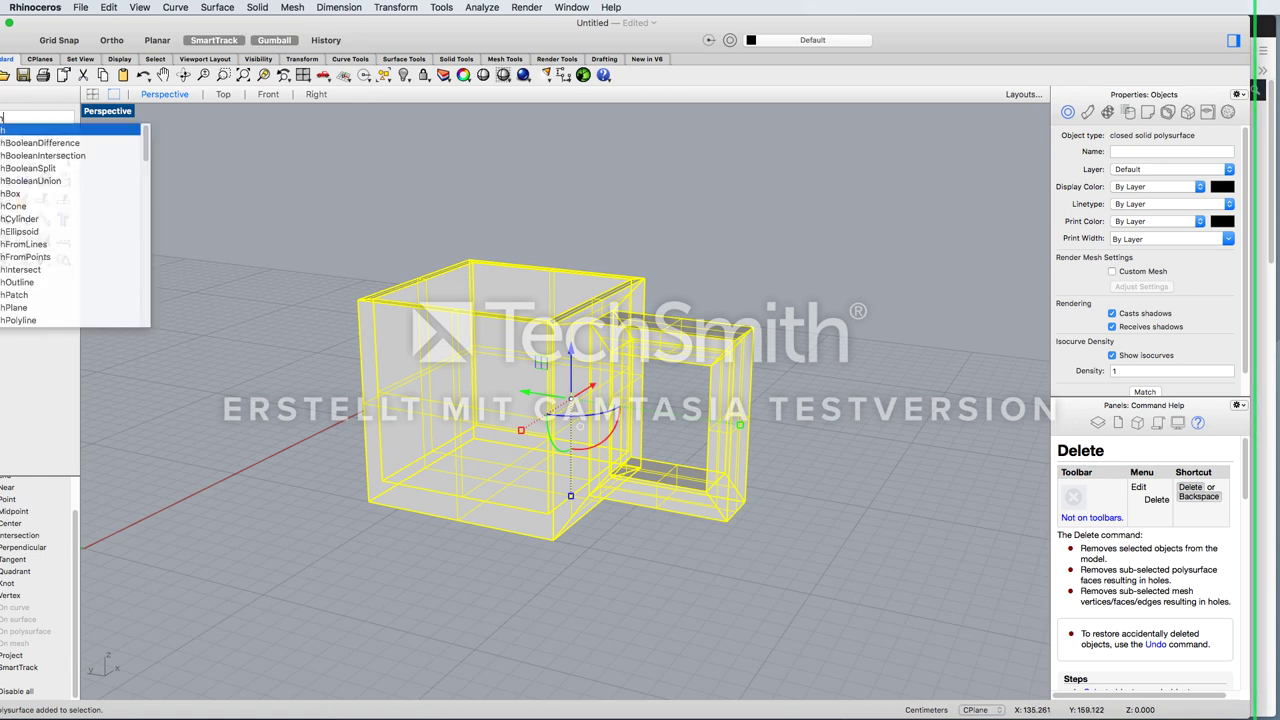
{"action": "key", "text": "Return"}
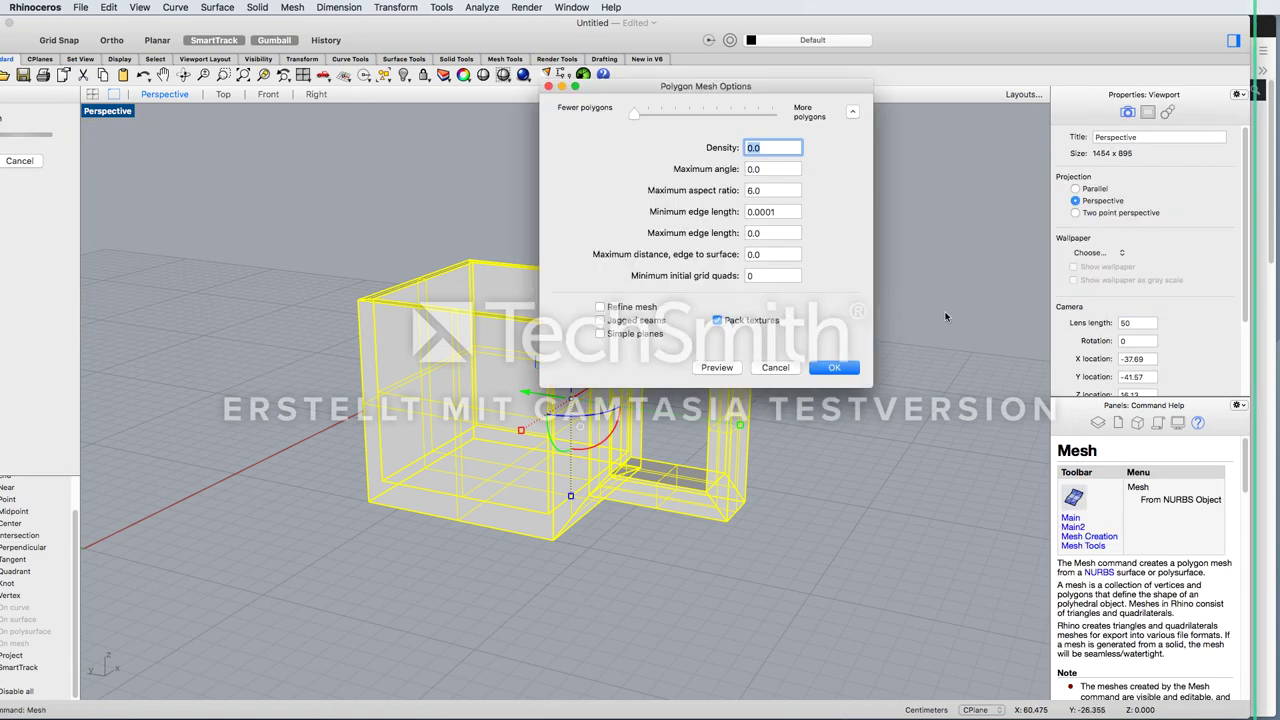
{"action": "left_click", "coordinate": [853, 112]}
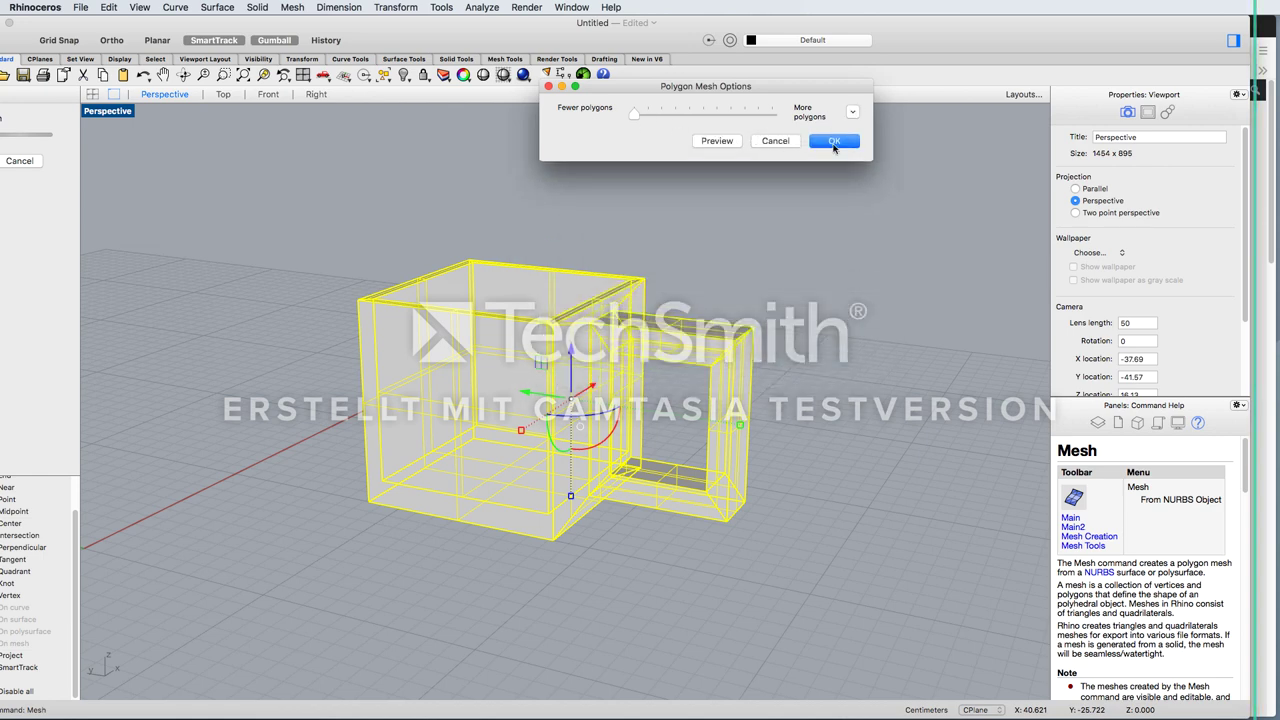
{"action": "left_click", "coordinate": [834, 142]}
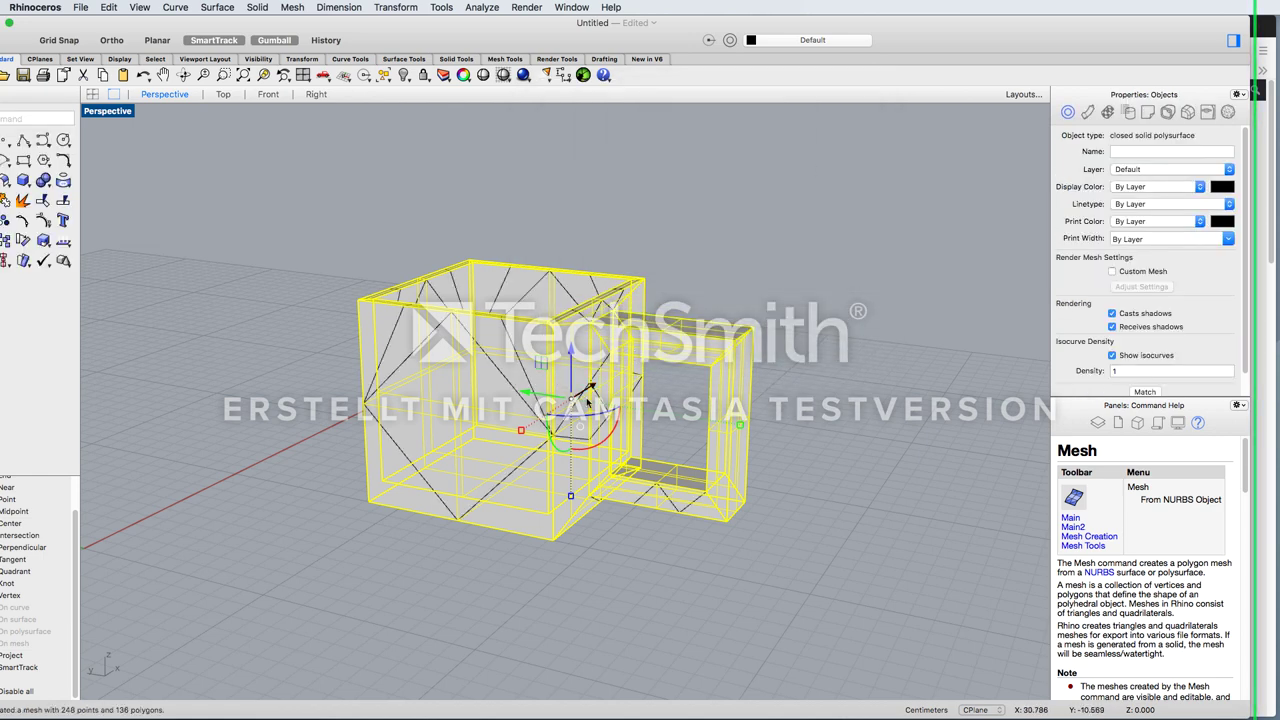
{"action": "left_click_drag", "start_coordinate": [590, 390], "coordinate": [985, 447]}
{"action": "scroll", "coordinate": [580, 428], "scroll_direction": "down", "scroll_amount": 3}
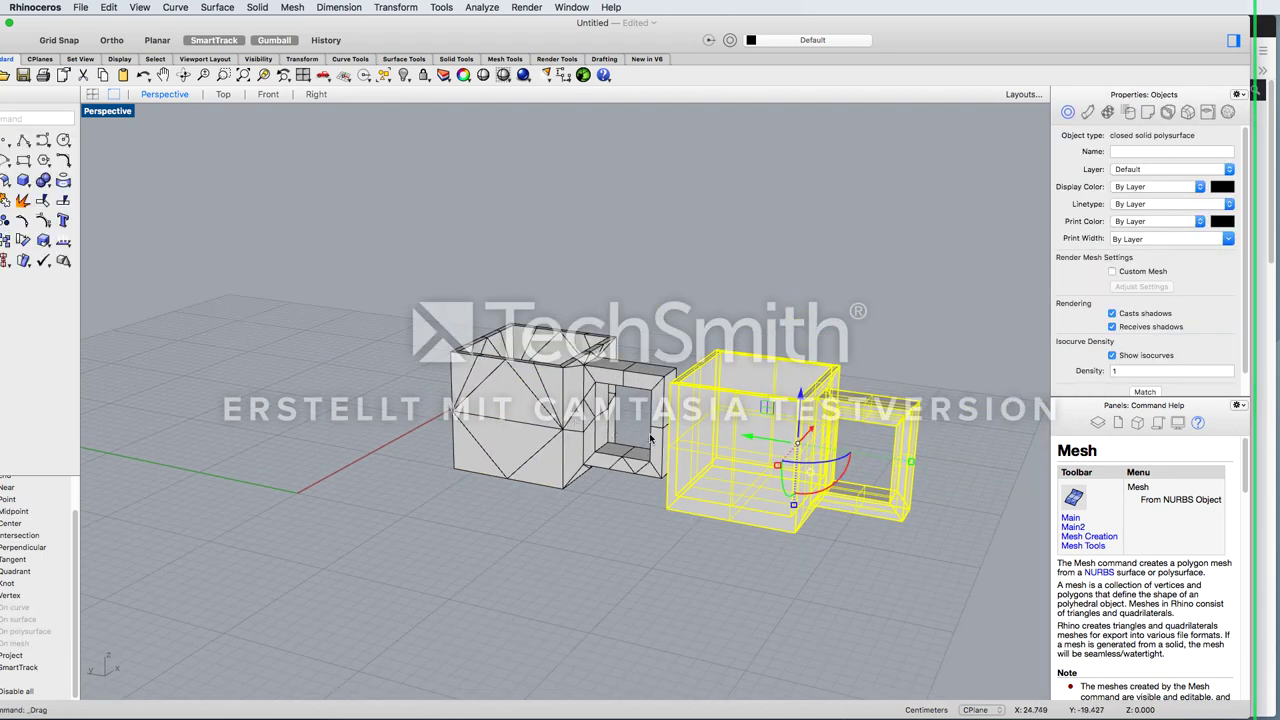
Convert the cup mesh to a rounded SubD object with ToSubD and the default options
{"action": "left_click", "coordinate": [517, 411]}
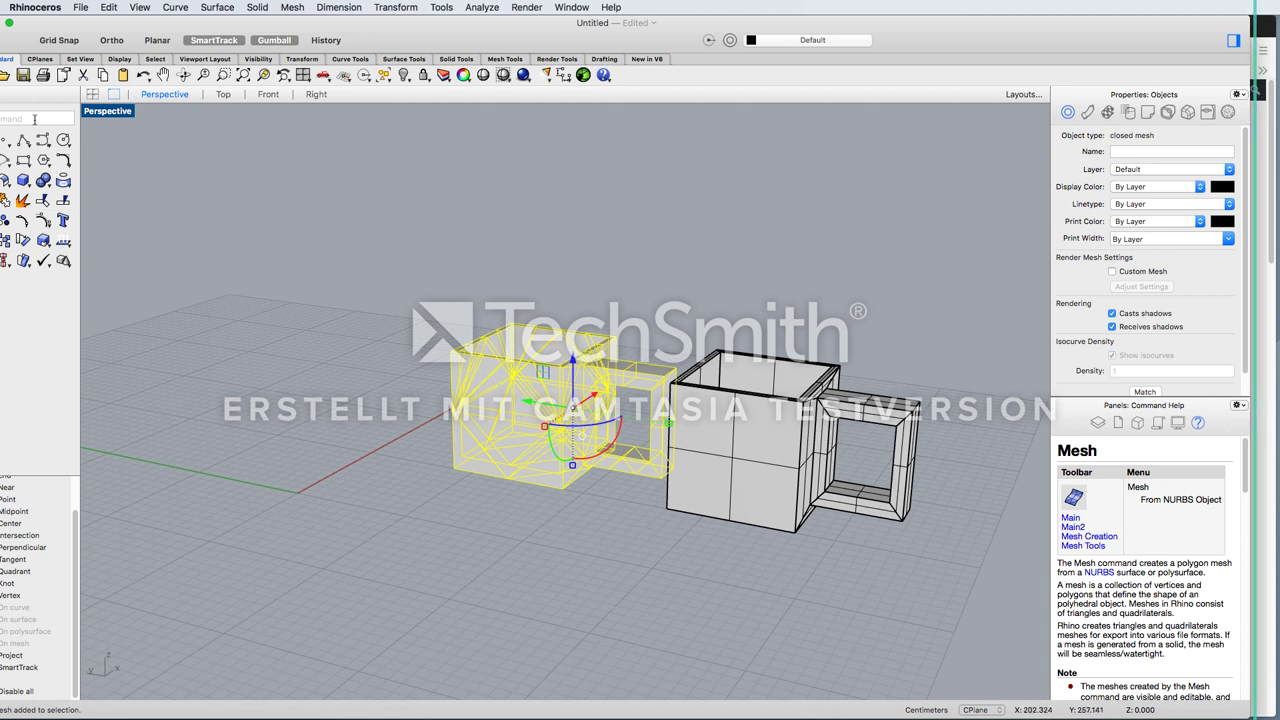
{"action": "type", "text": "SubD"}
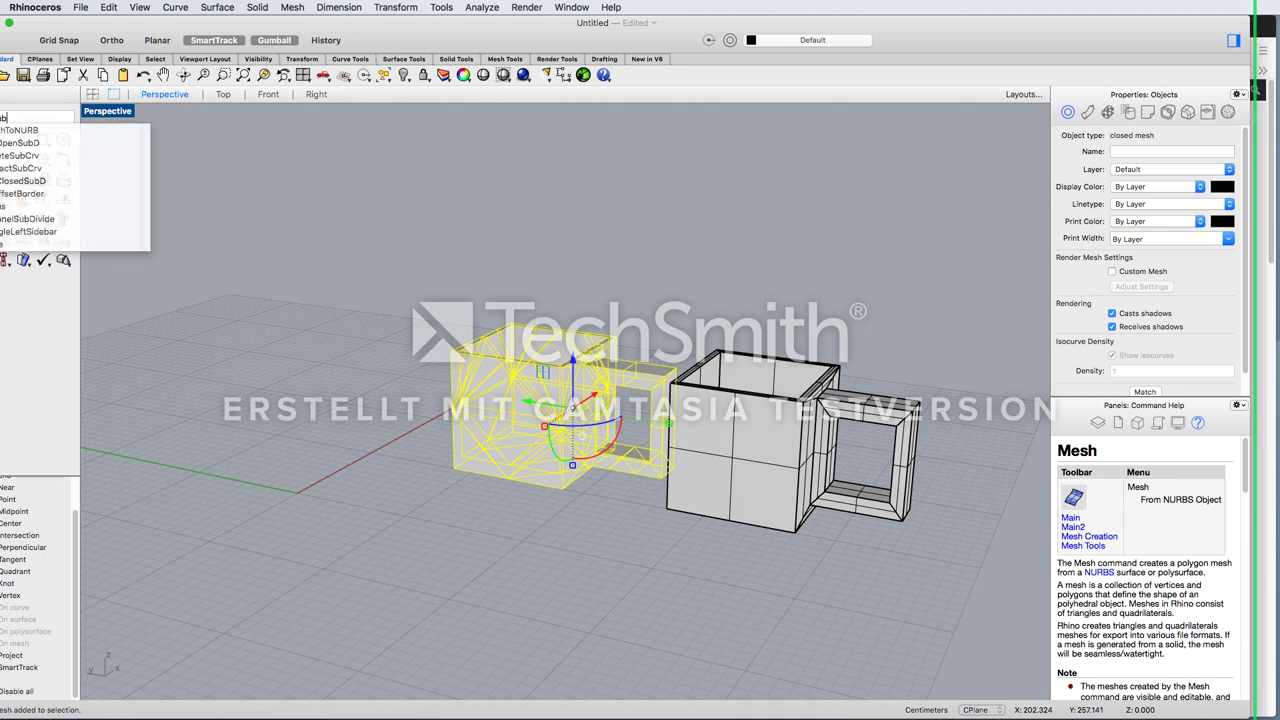
{"action": "key", "text": "Return"}
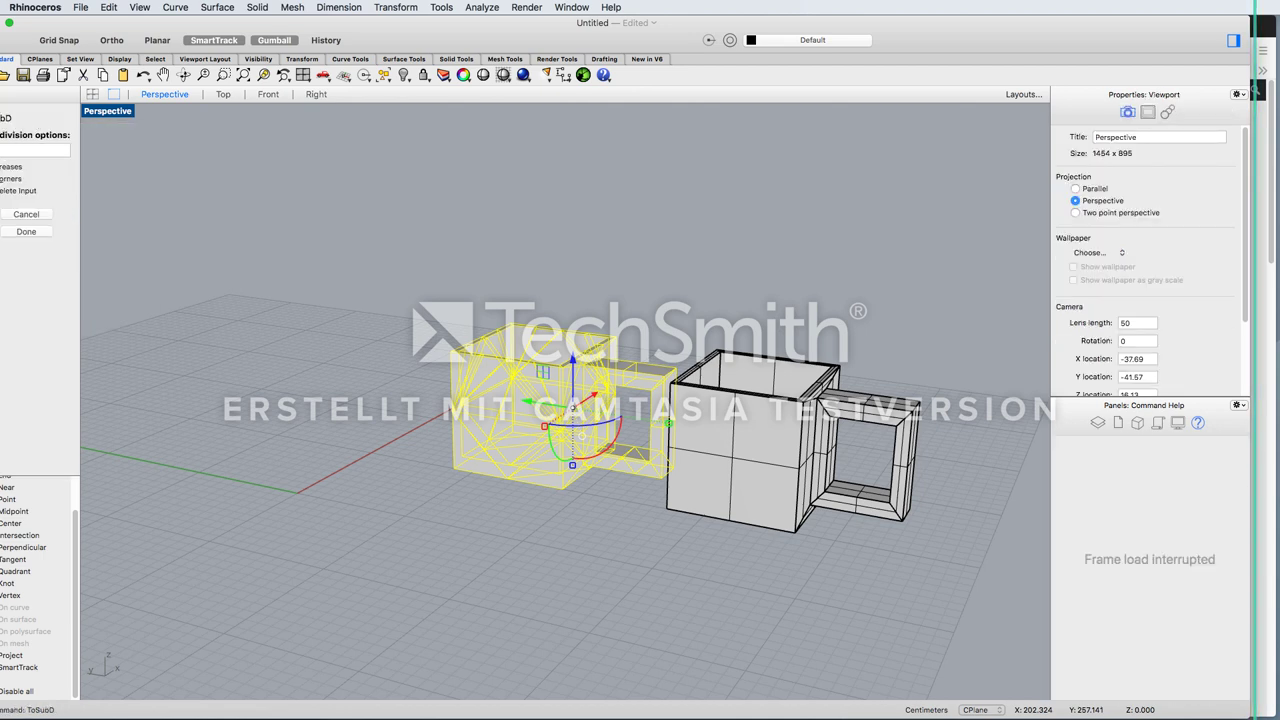
{"action": "left_click", "coordinate": [26, 232]}
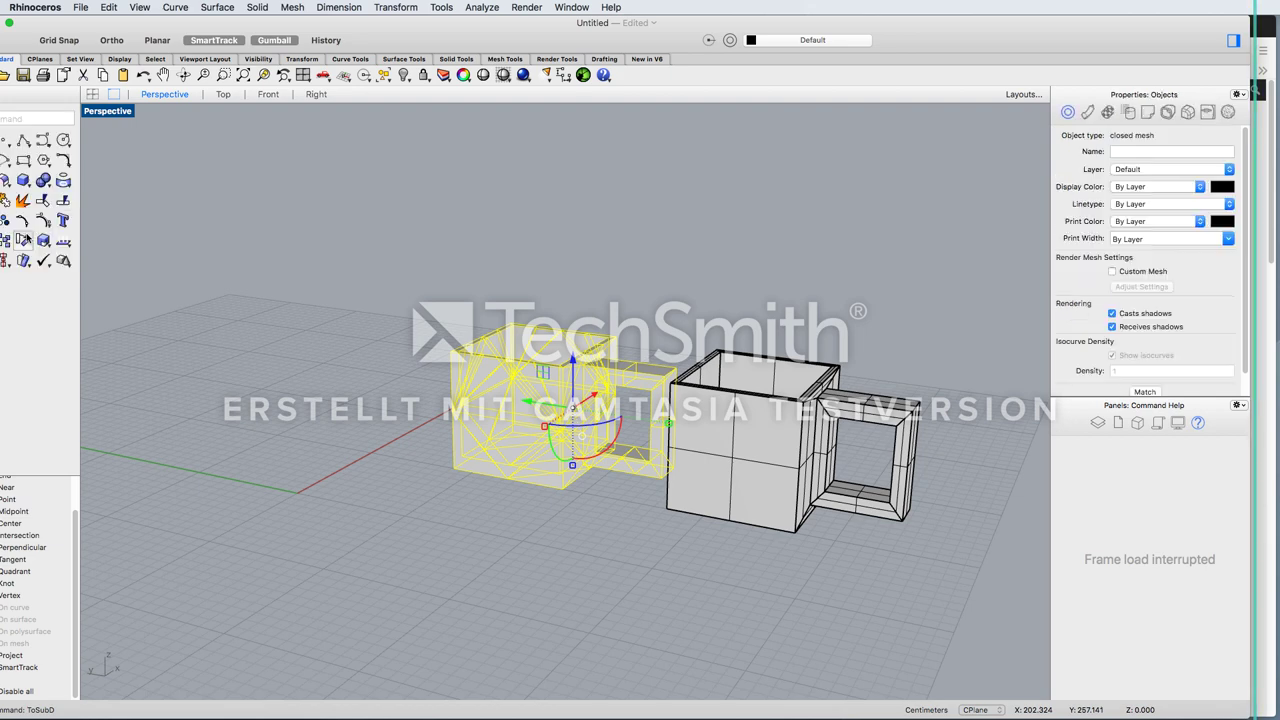
{"action": "left_click", "coordinate": [635, 535]}
{"action": "mouse_move", "coordinate": [635, 535]}
{"action": "right_mouse_down"}
{"action": "mouse_move", "coordinate": [666, 526]}
{"action": "mouse_move", "coordinate": [654, 531]}
{"action": "right_mouse_up"}
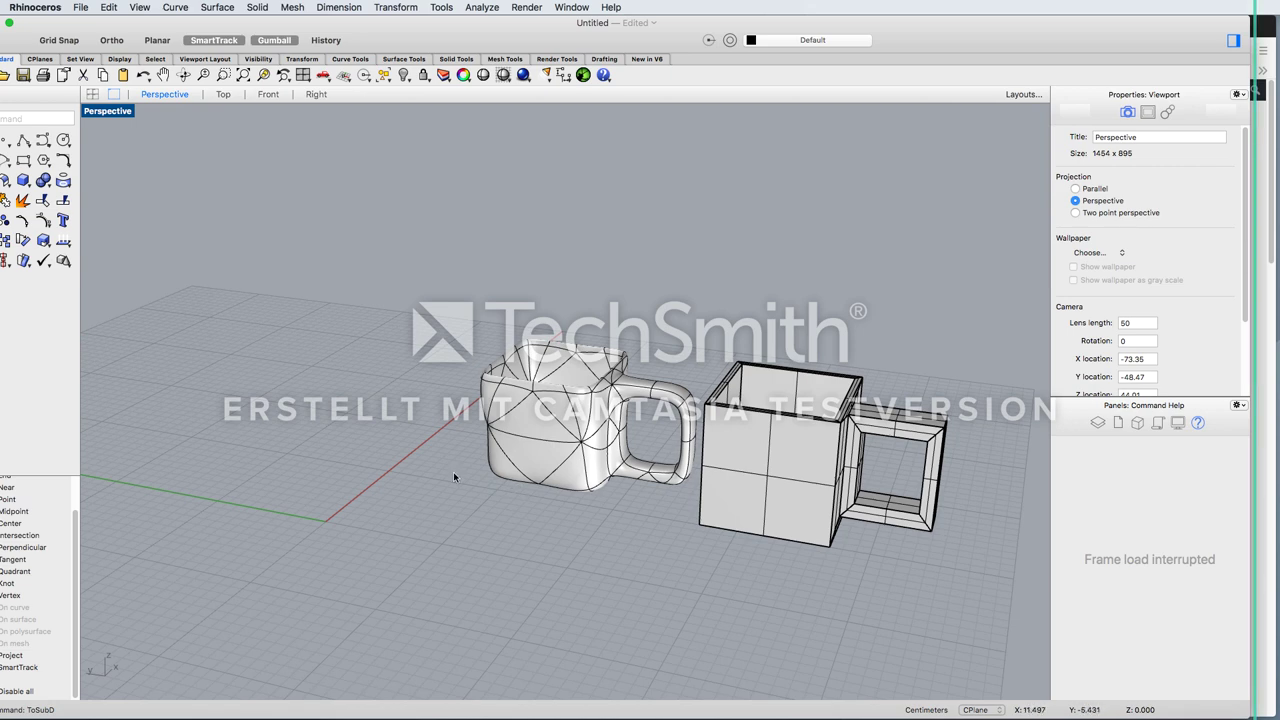
{"action": "right_click_drag", "start_coordinate": [453, 471], "coordinate": [661, 448]}
{"action": "scroll", "coordinate": [661, 448], "scroll_direction": "up", "scroll_amount": 5}
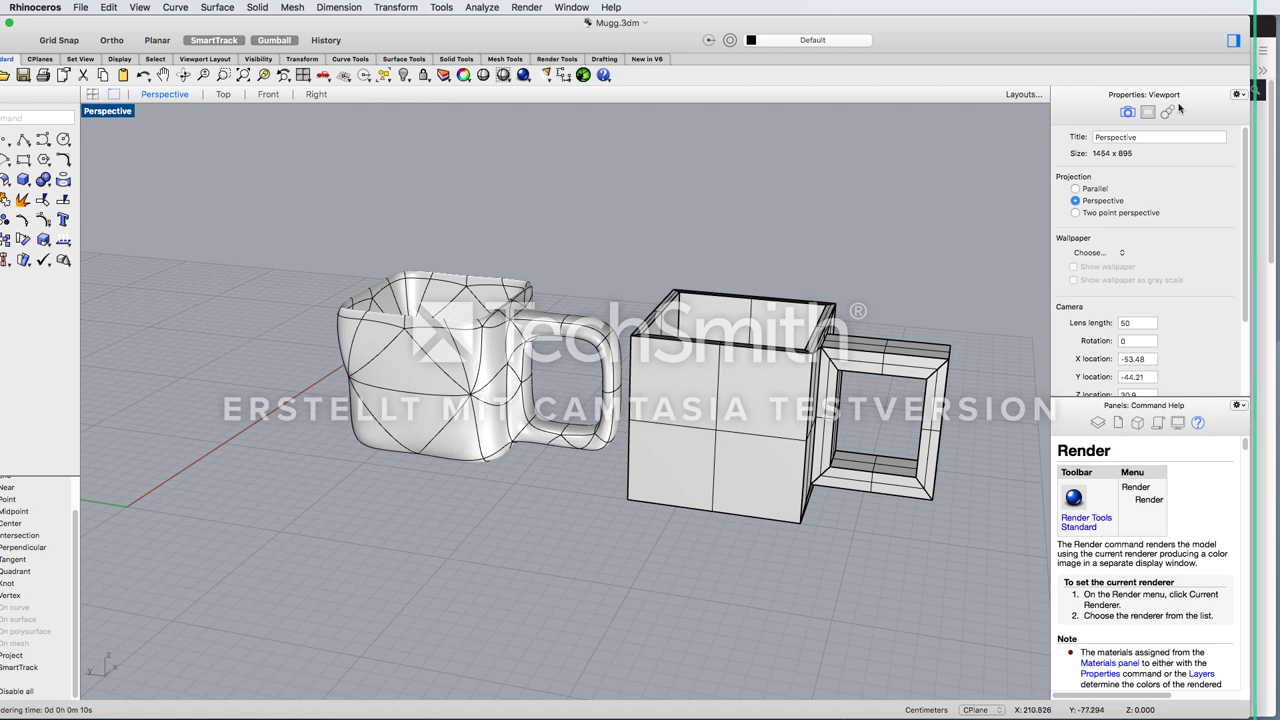
Bring up the rendering settings and set the render dimensions to 1920 x 1080
{"action": "left_click", "coordinate": [1237, 95]}
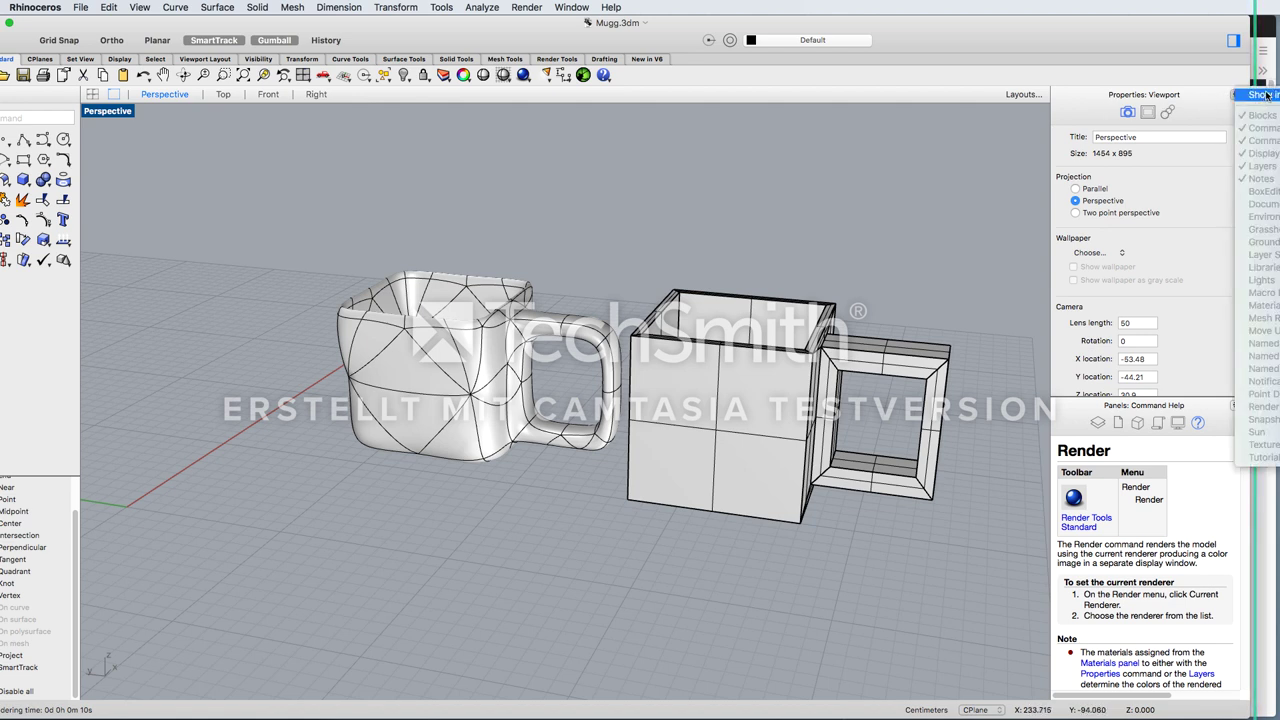
{"action": "left_click", "coordinate": [1262, 166]}
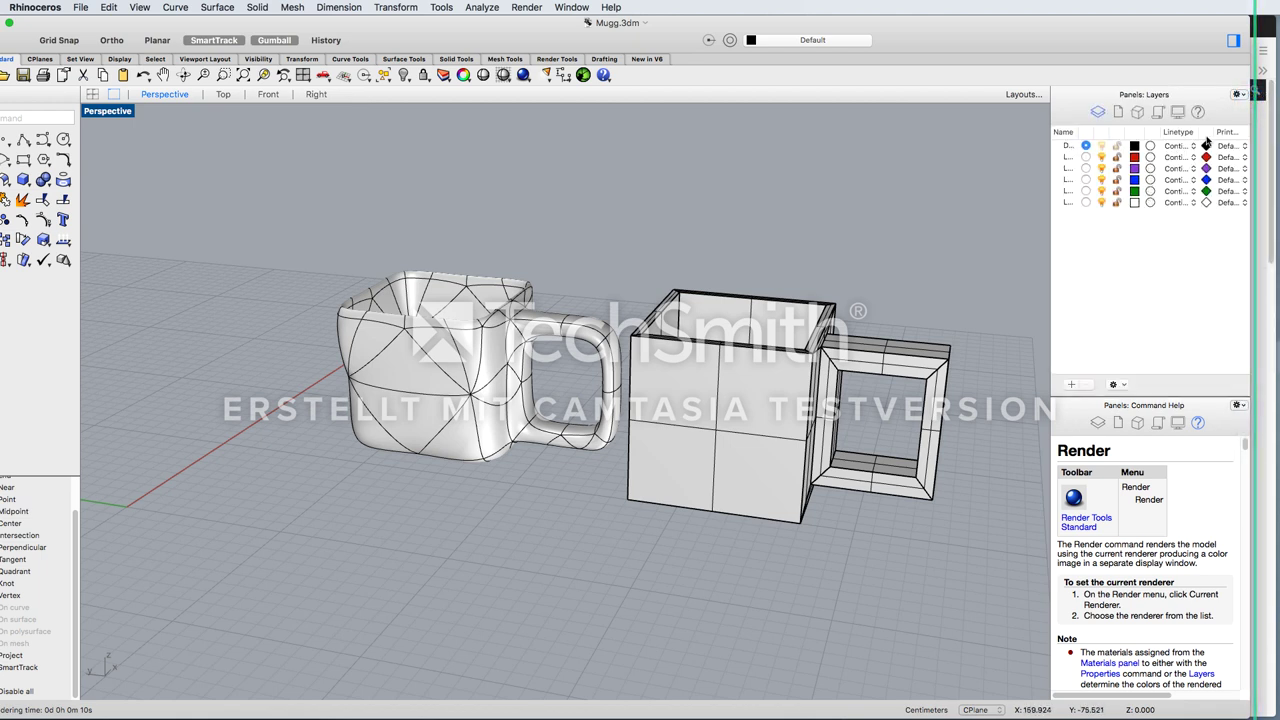
{"action": "left_click", "coordinate": [1245, 94]}
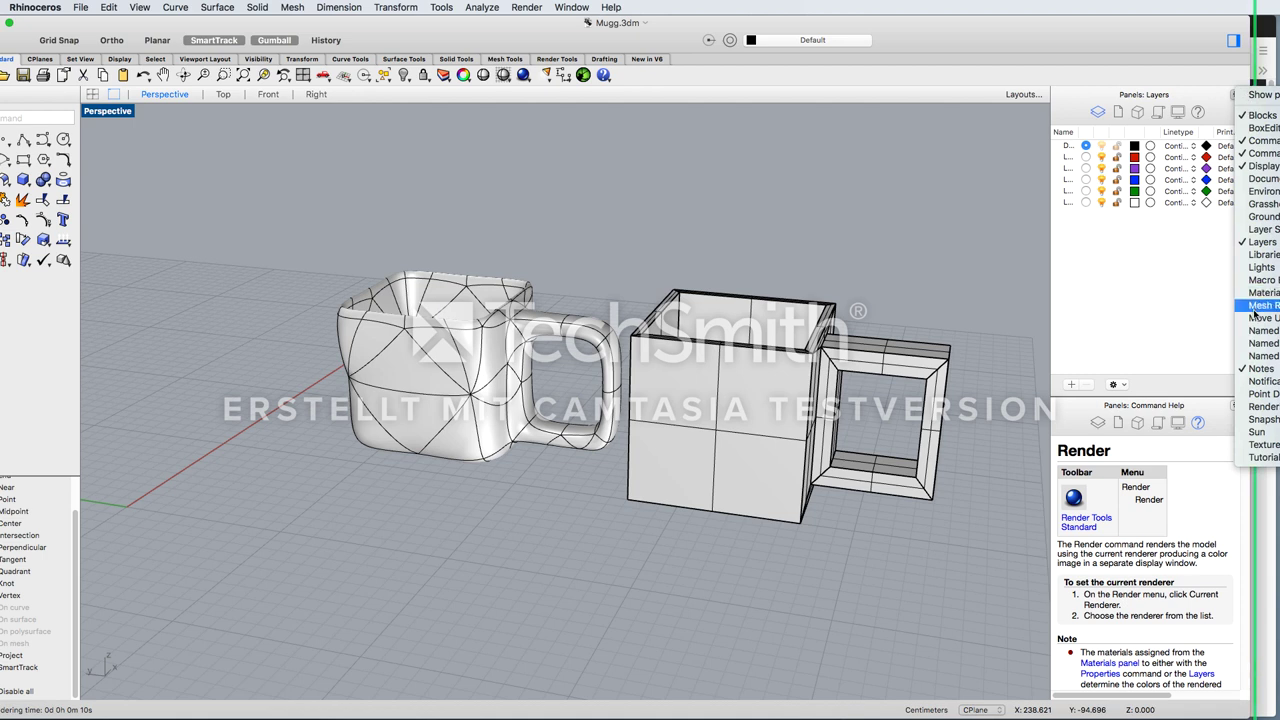
{"action": "left_click", "coordinate": [1262, 407]}
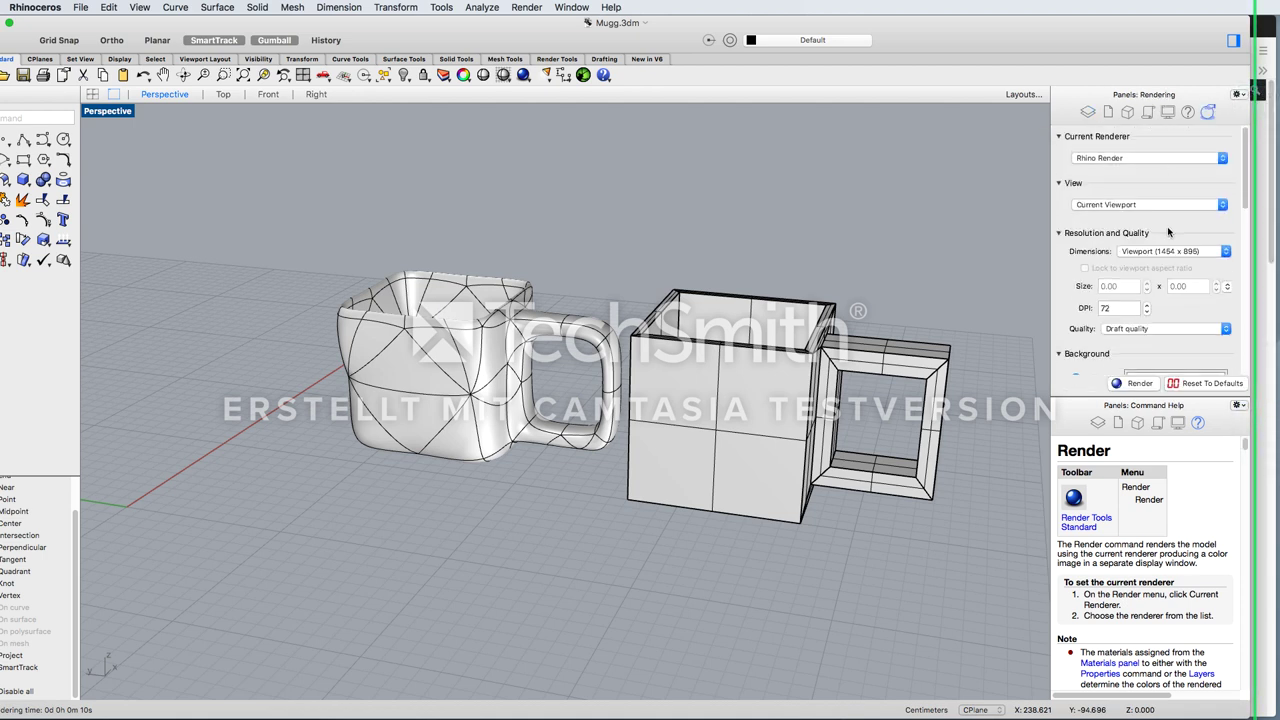
{"action": "left_click", "coordinate": [1224, 253]}
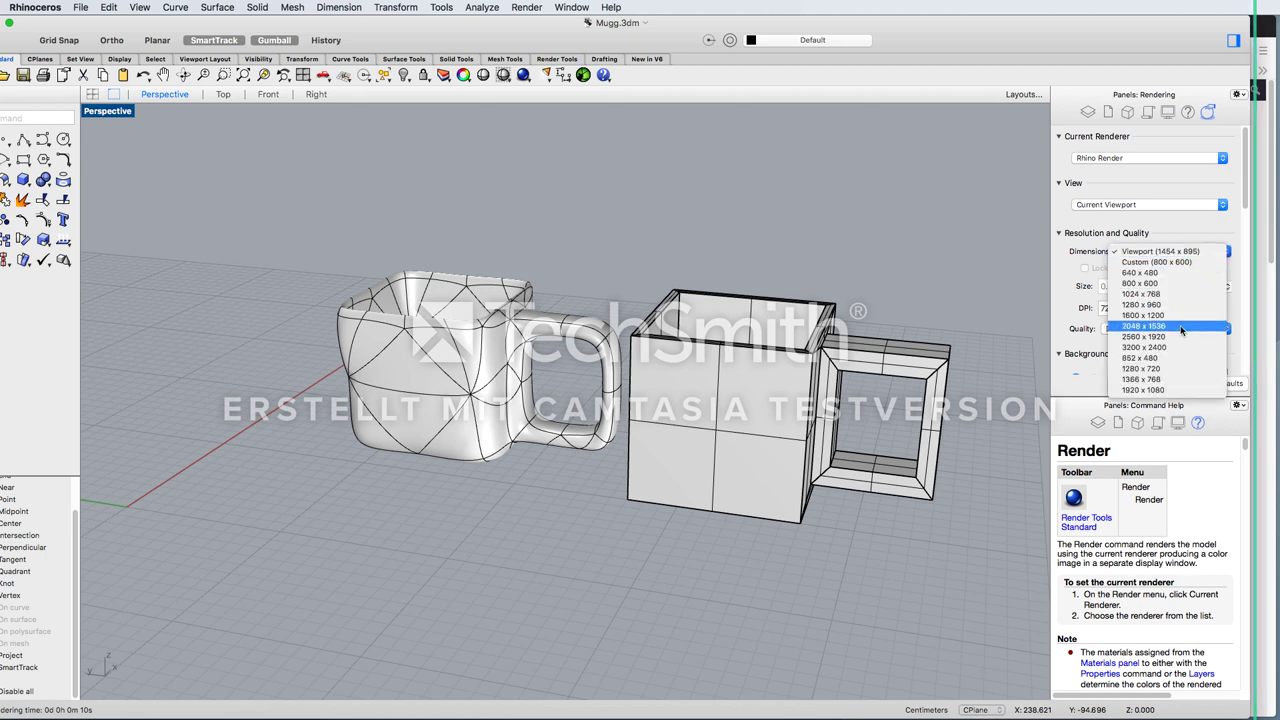
{"action": "left_click", "coordinate": [1184, 391]}
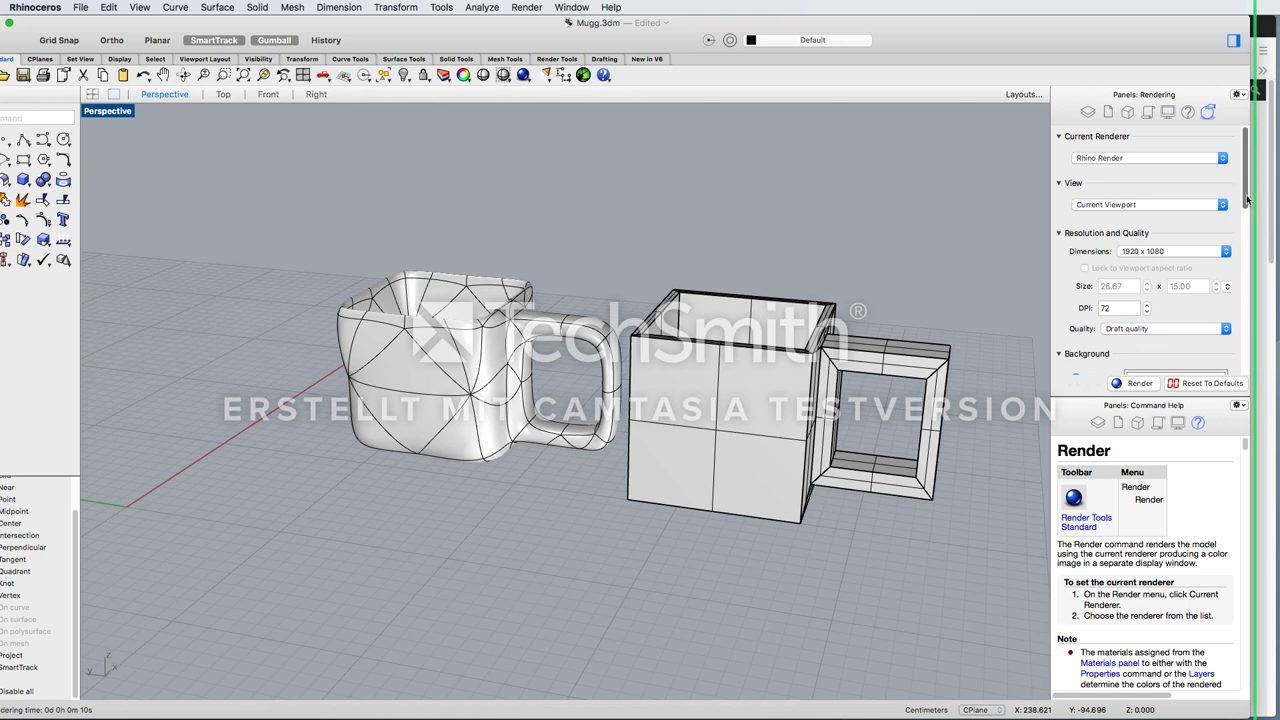
{"action": "left_click_drag", "start_coordinate": [1254, 208], "coordinate": [1256, 165]}
Switch the Perspective viewport to the Rendered display mode and bring up the layer list
{"action": "left_click", "coordinate": [119, 112]}
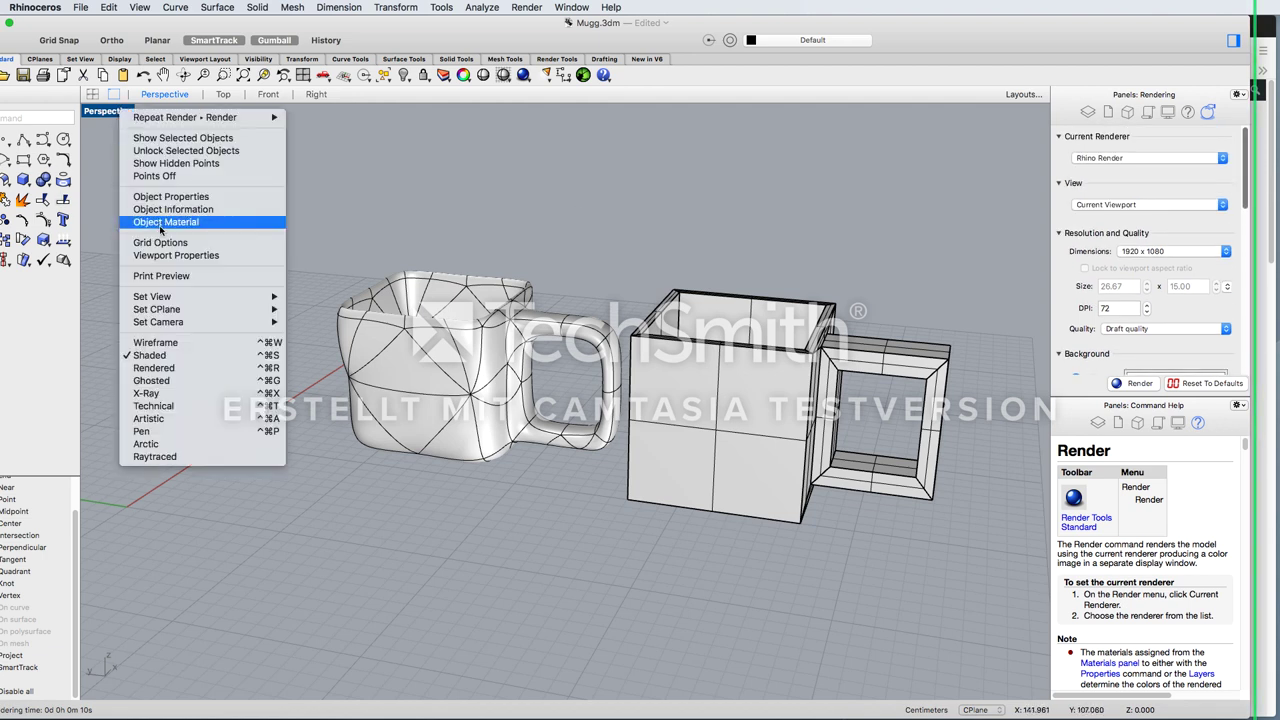
{"action": "left_click", "coordinate": [183, 370]}
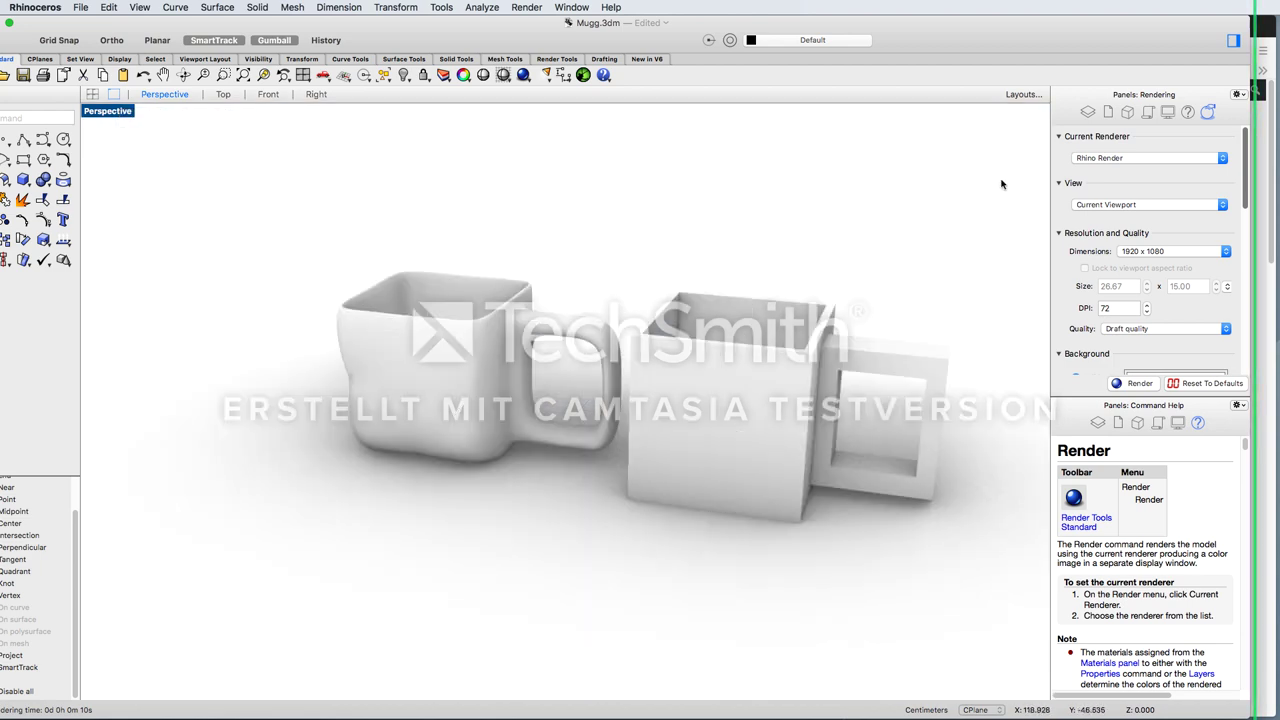
{"action": "left_click", "coordinate": [1237, 94]}
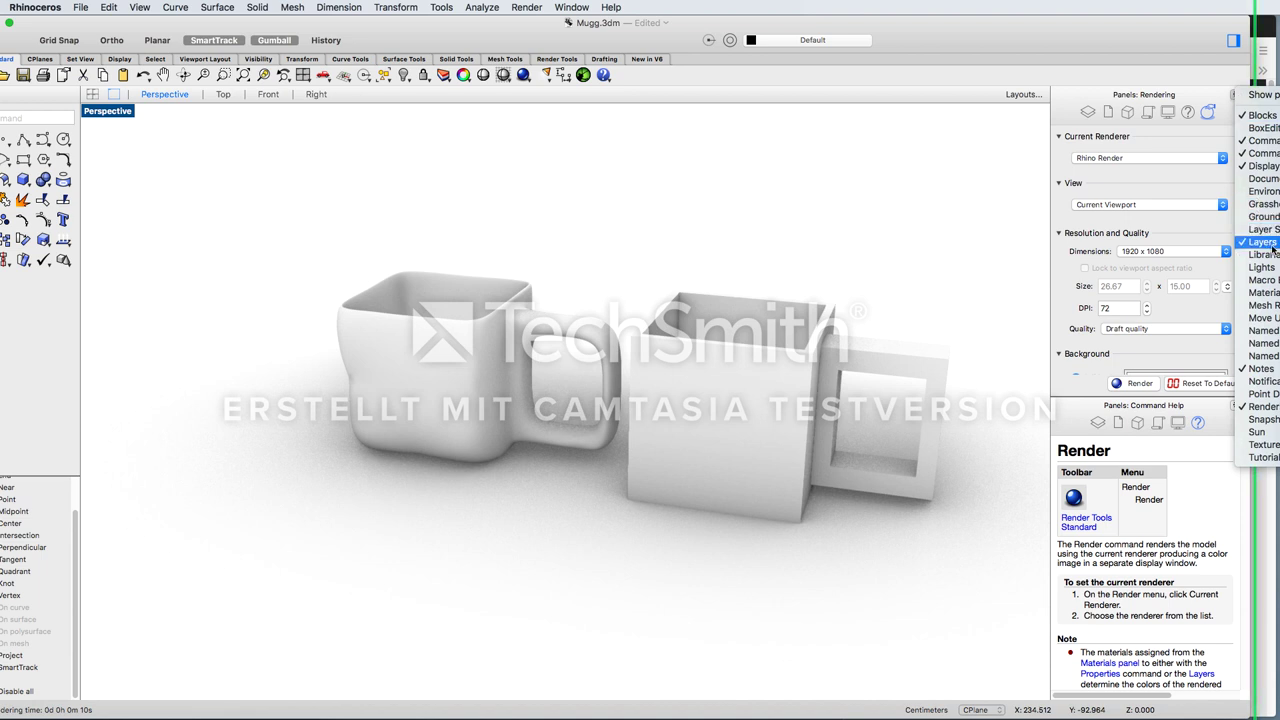
{"action": "left_click", "coordinate": [1262, 242]}
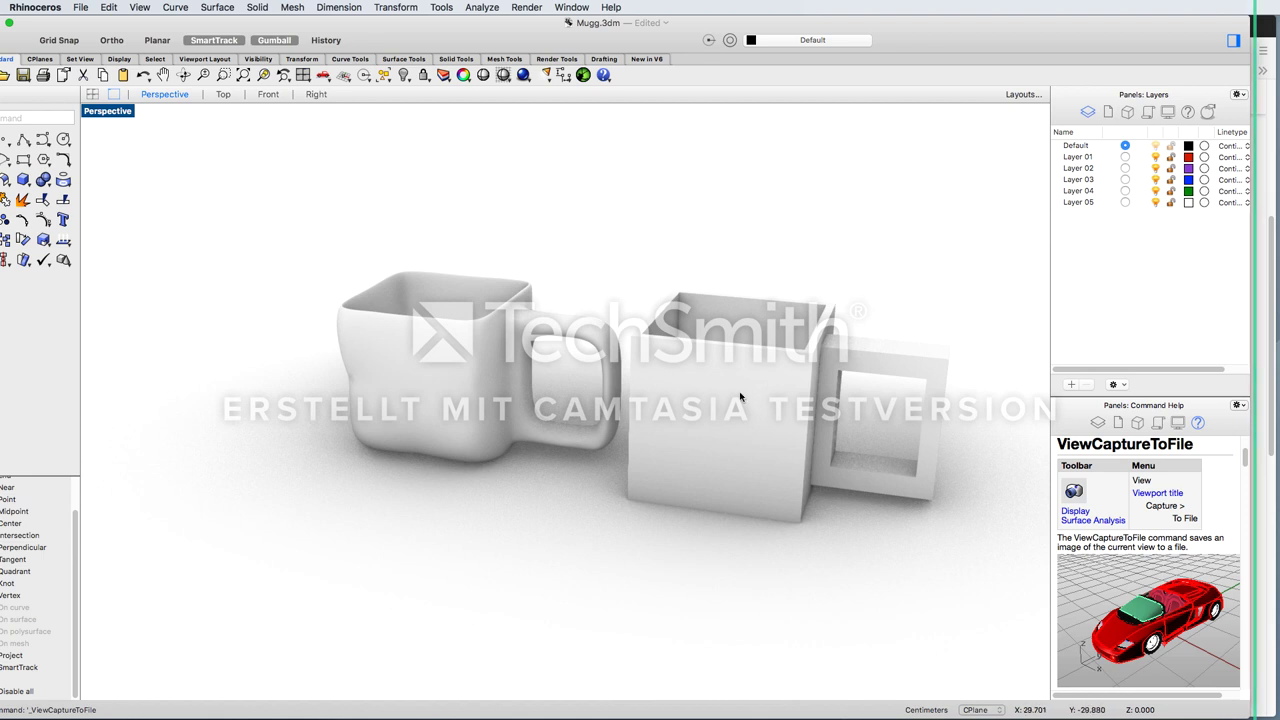
Assign the original box-shaped cup to Layer 01 in its object properties
{"action": "left_click", "coordinate": [738, 322]}
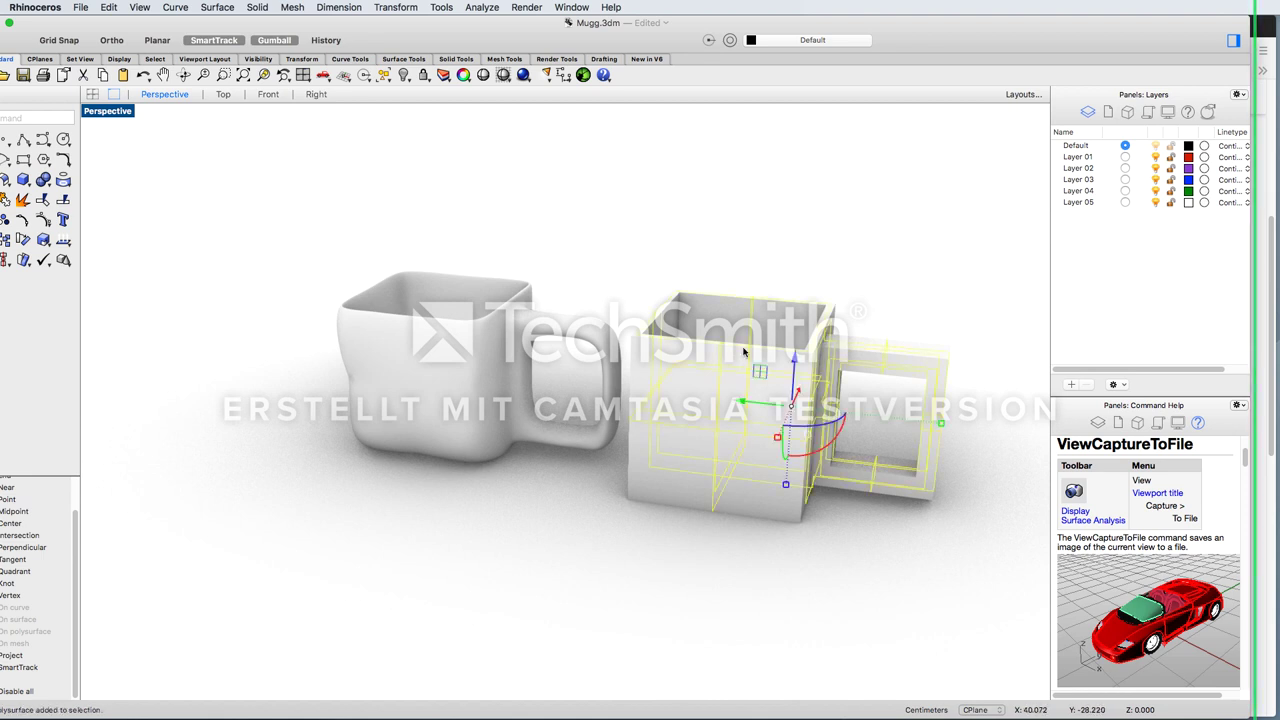
{"action": "left_click", "coordinate": [731, 41]}
{"action": "key", "text": "Escape"}
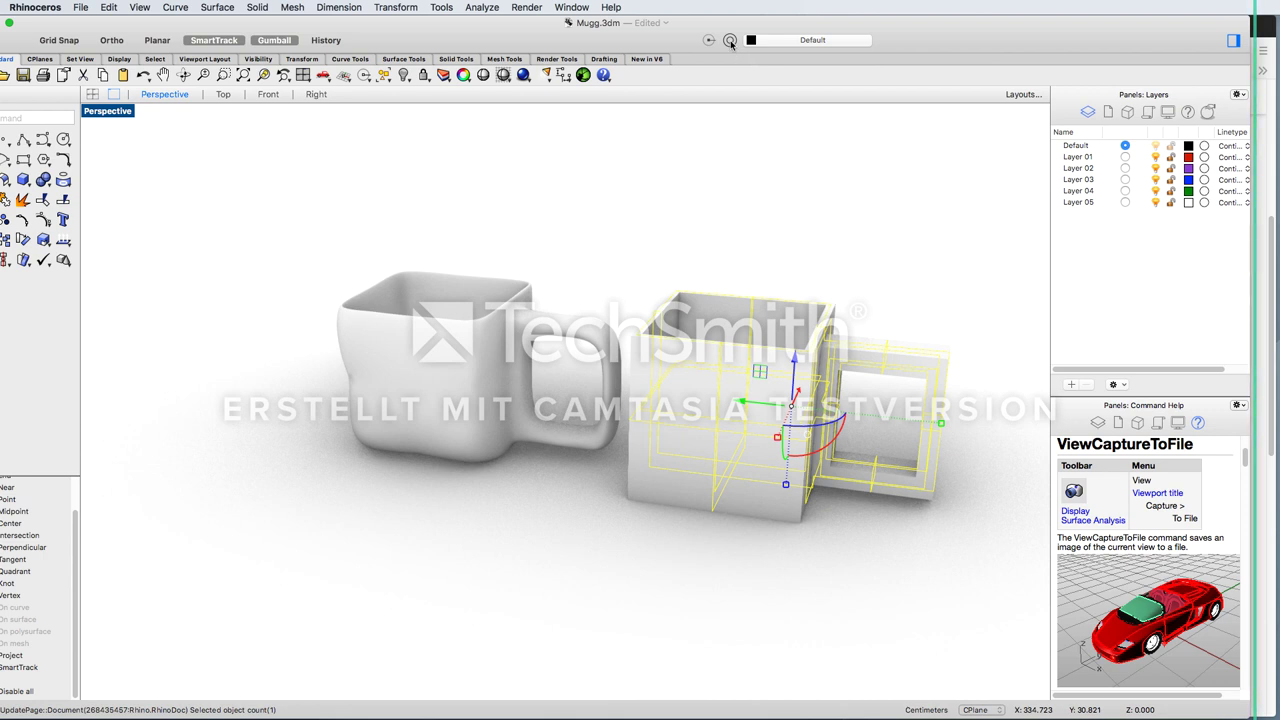
{"action": "left_click", "coordinate": [731, 41]}
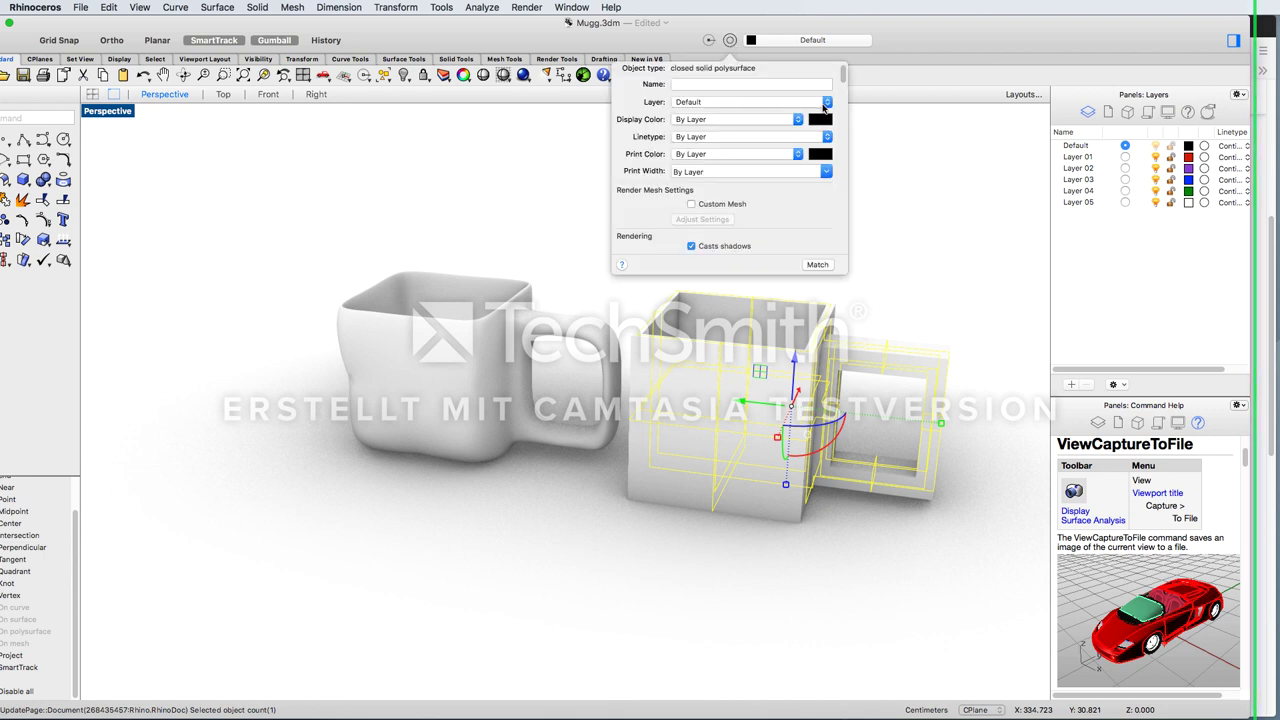
{"action": "key", "text": "Escape"}
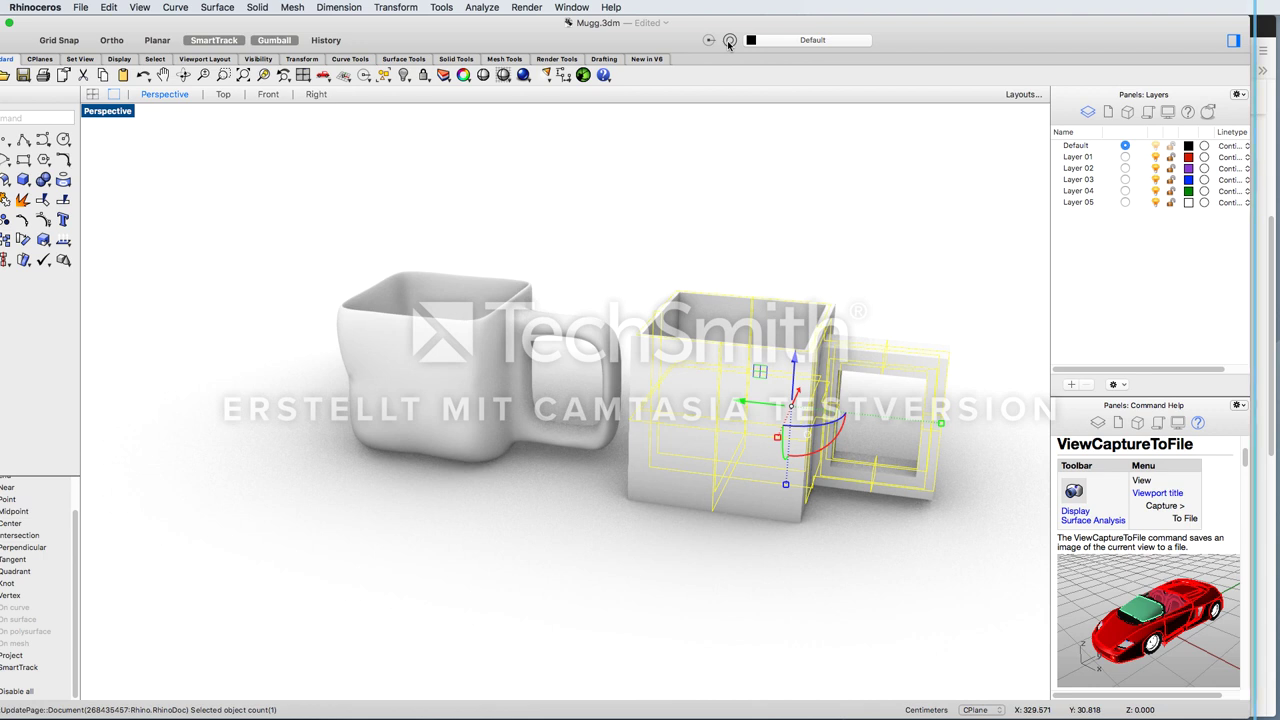
{"action": "left_click", "coordinate": [729, 42]}
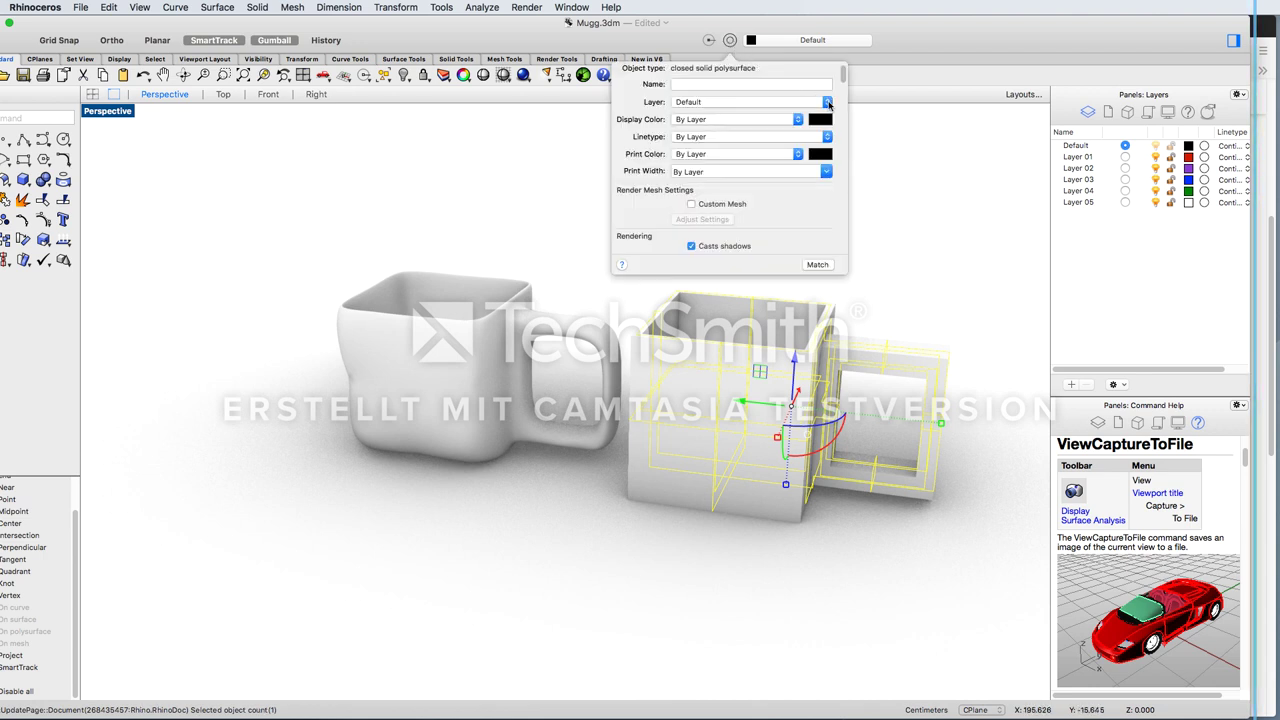
{"action": "left_click", "coordinate": [827, 103]}
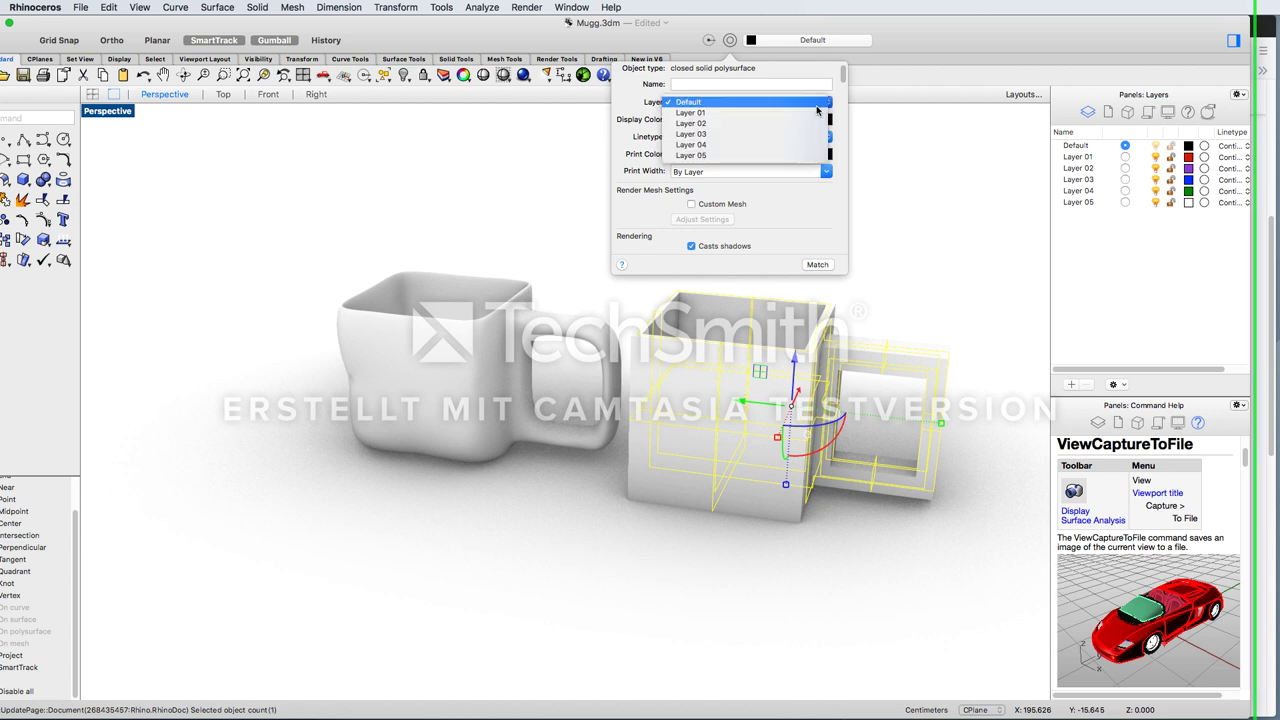
{"action": "left_click", "coordinate": [798, 113]}
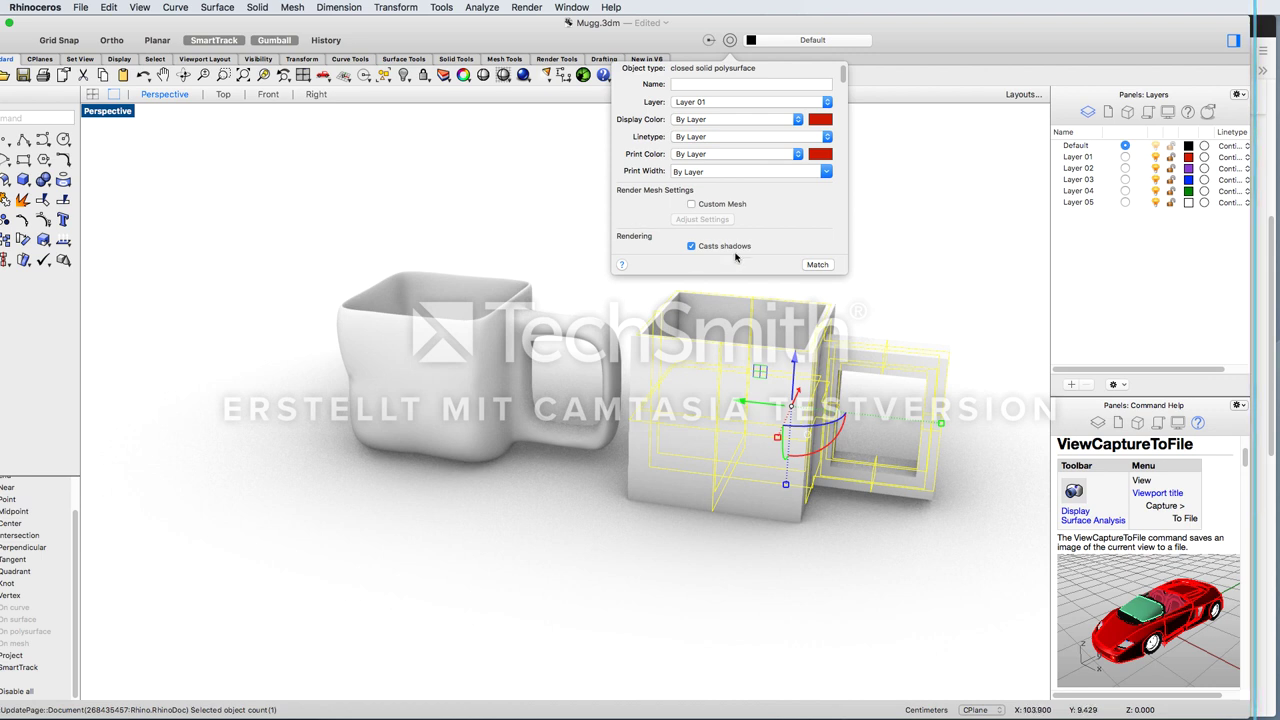
{"action": "left_click", "coordinate": [818, 265]}
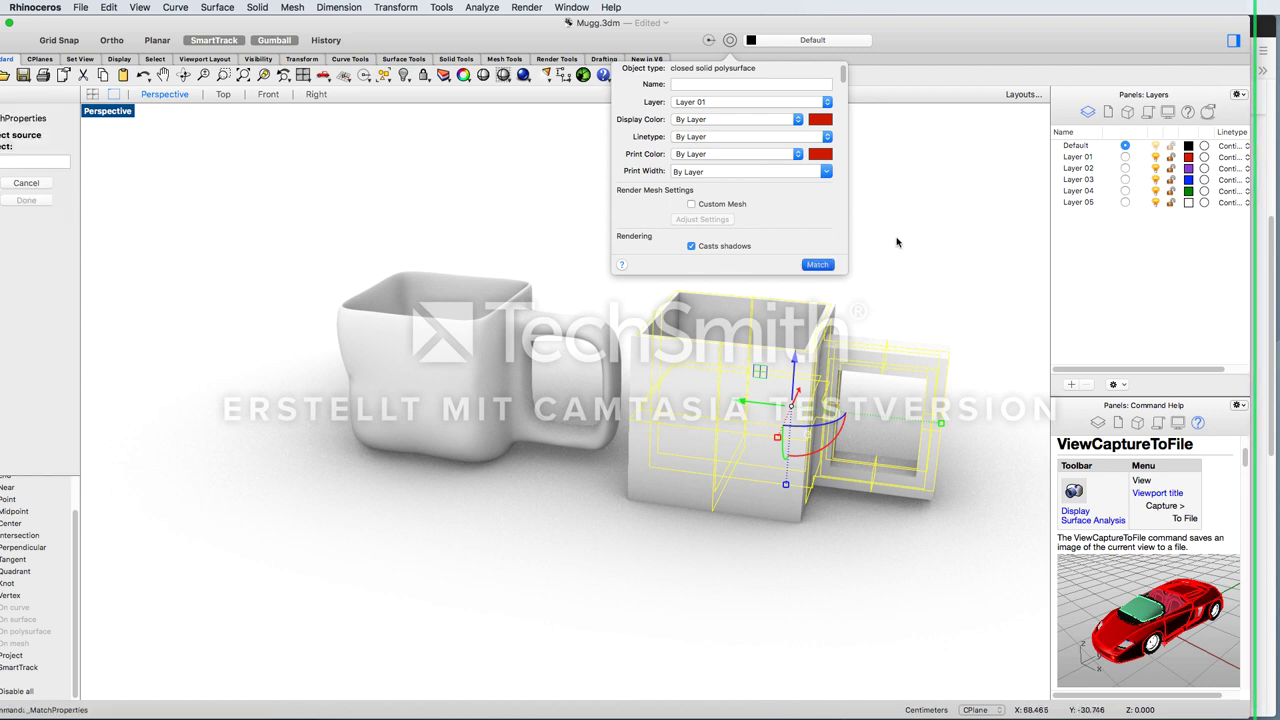
{"action": "left_click", "coordinate": [760, 407]}
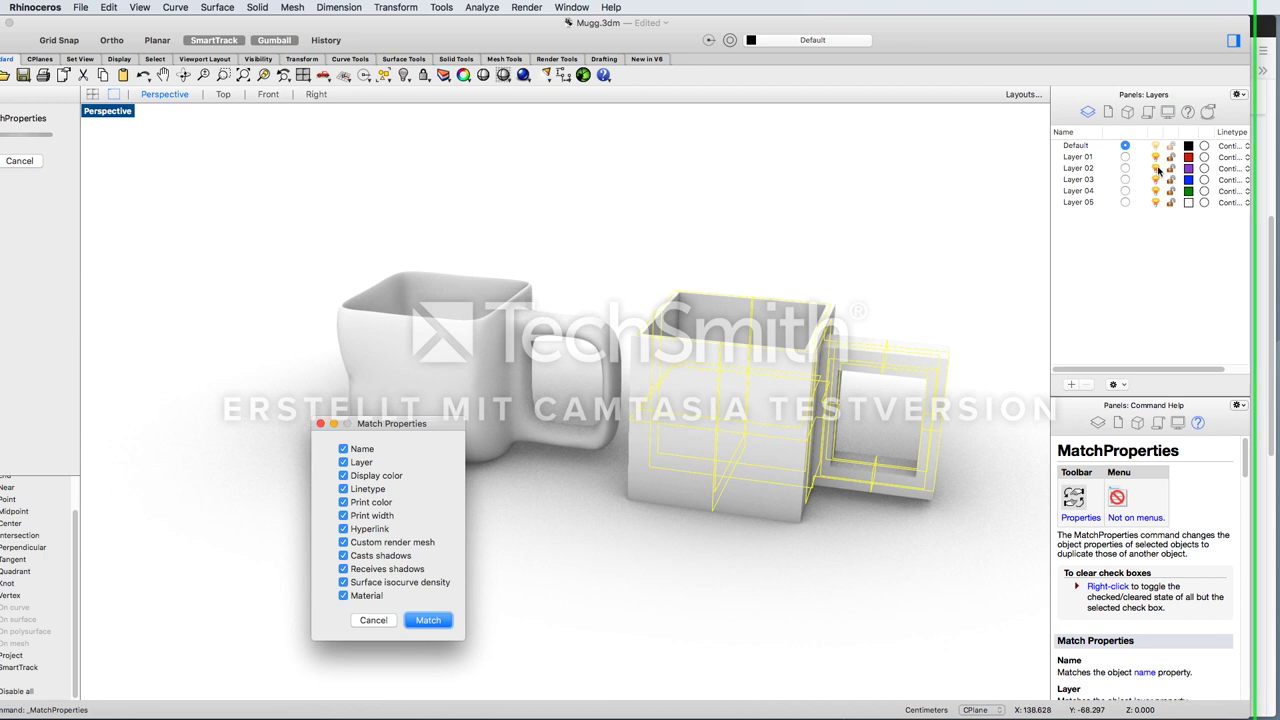
{"action": "left_click", "coordinate": [368, 620]}
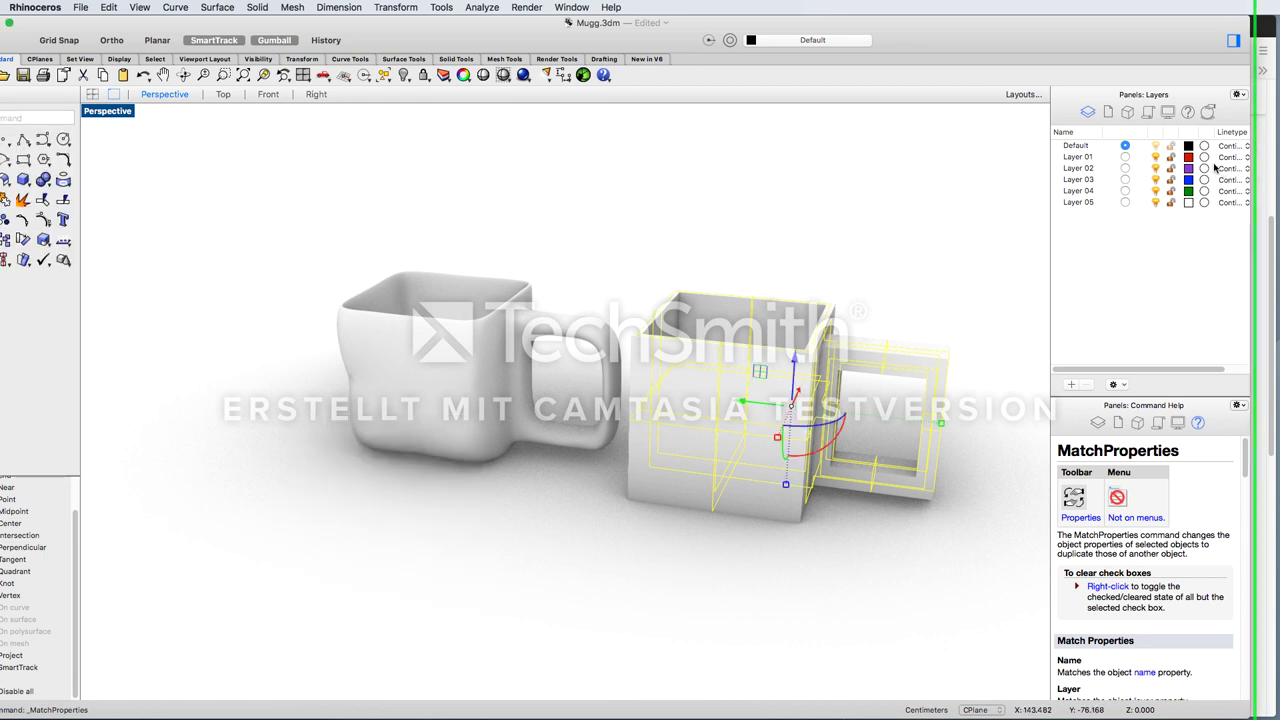
Make Layer 02 the current layer
{"action": "left_click", "coordinate": [1157, 169]}
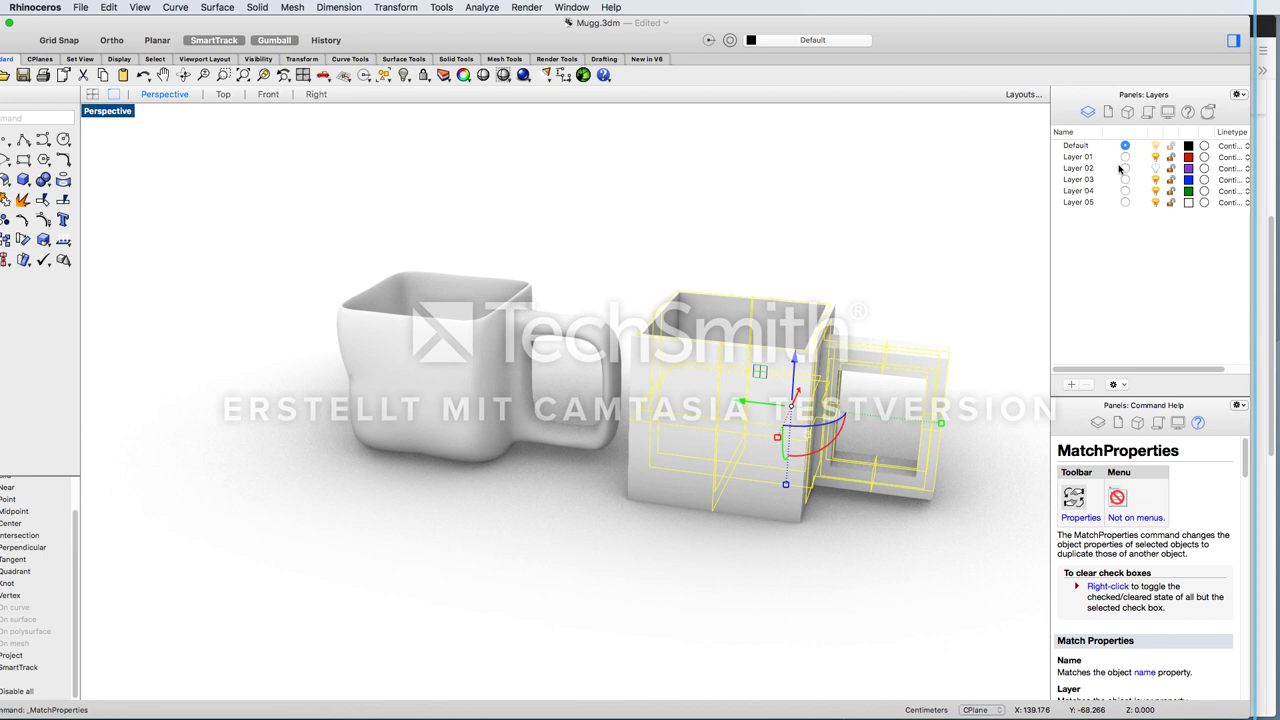
{"action": "left_click", "coordinate": [1125, 168]}
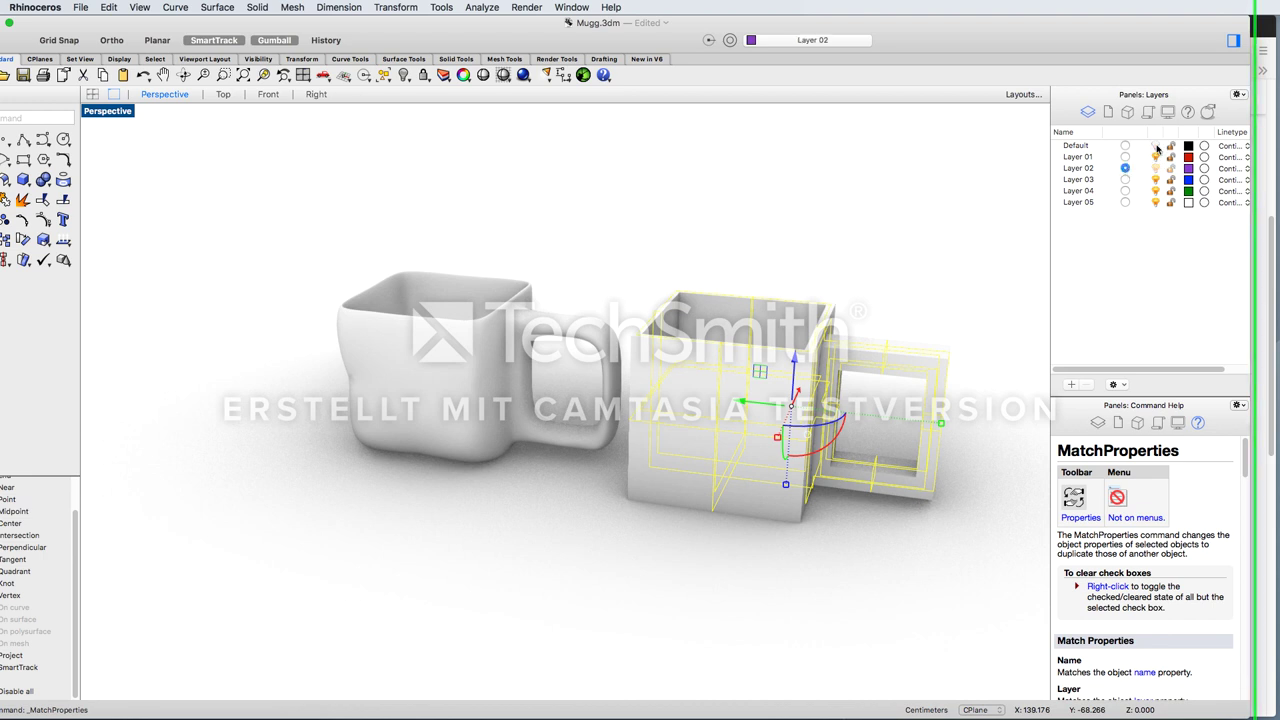
Switch the visibility of the Default layer and Layer 01 off and on again, and make Layer 01 current
{"action": "left_click", "coordinate": [1157, 146]}
{"action": "left_click", "coordinate": [1157, 146]}
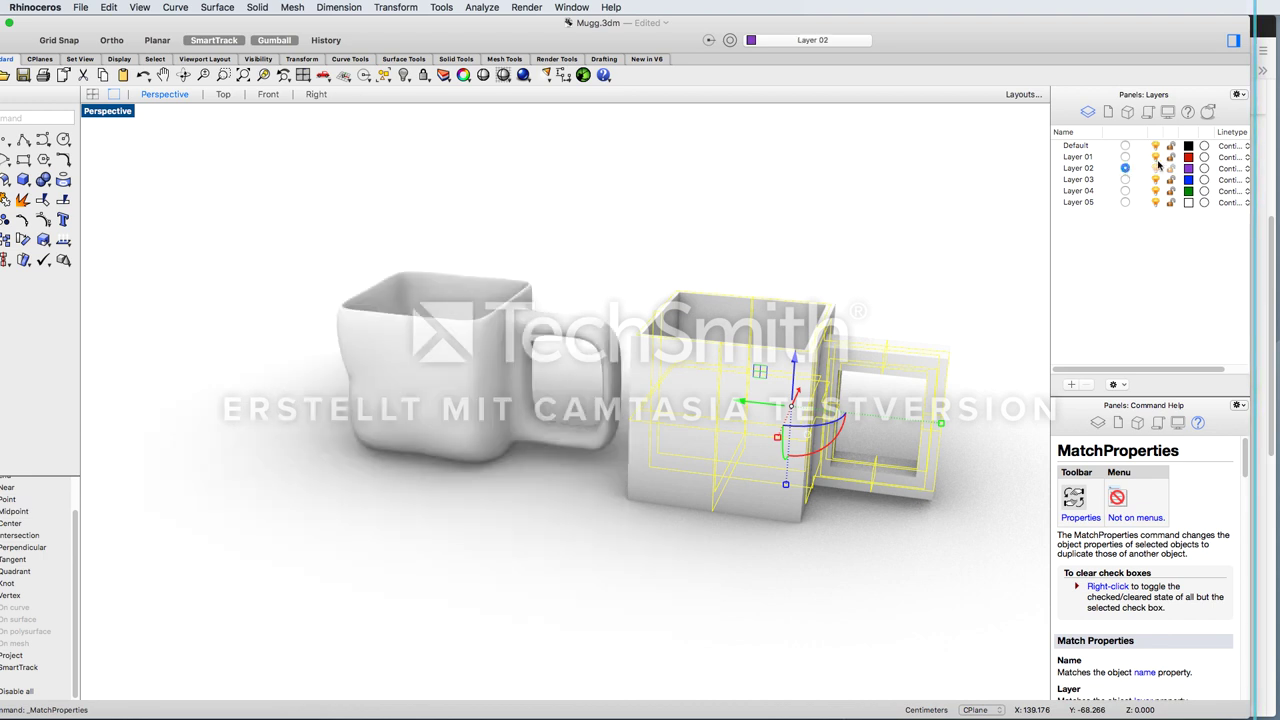
{"action": "left_click", "coordinate": [1158, 158]}
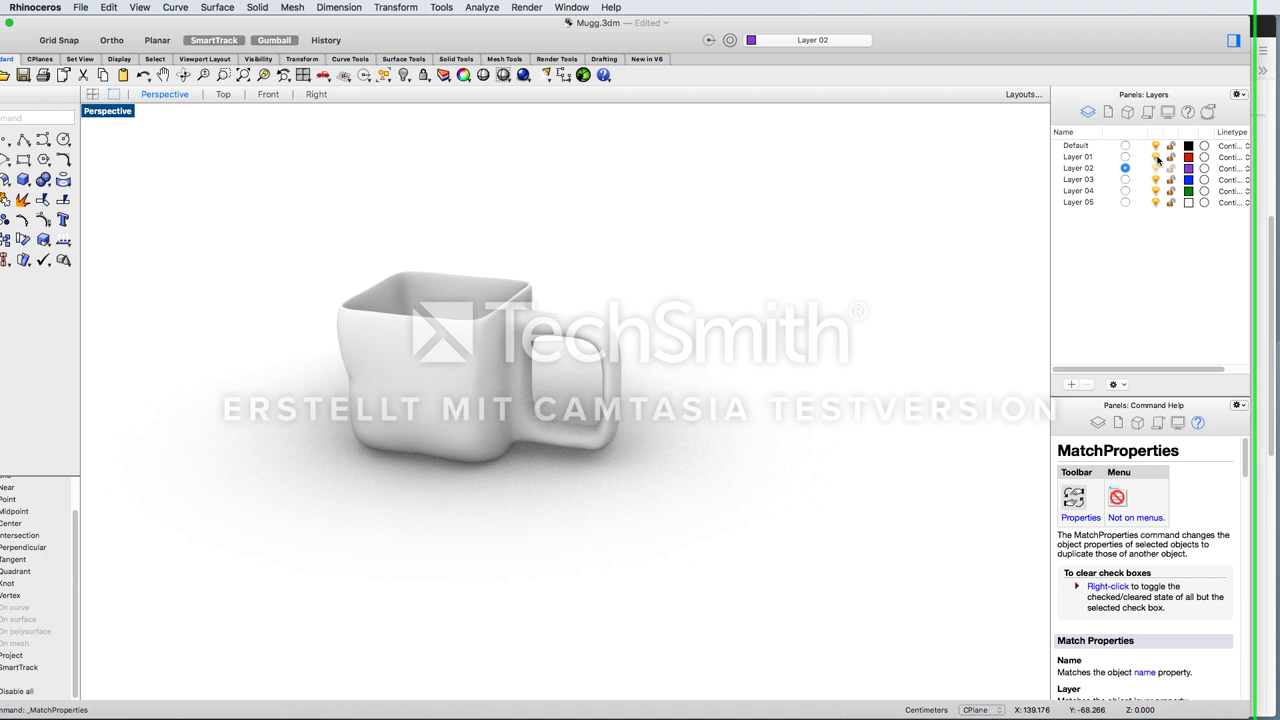
{"action": "left_click", "coordinate": [1157, 158]}
{"action": "left_click", "coordinate": [1125, 157]}
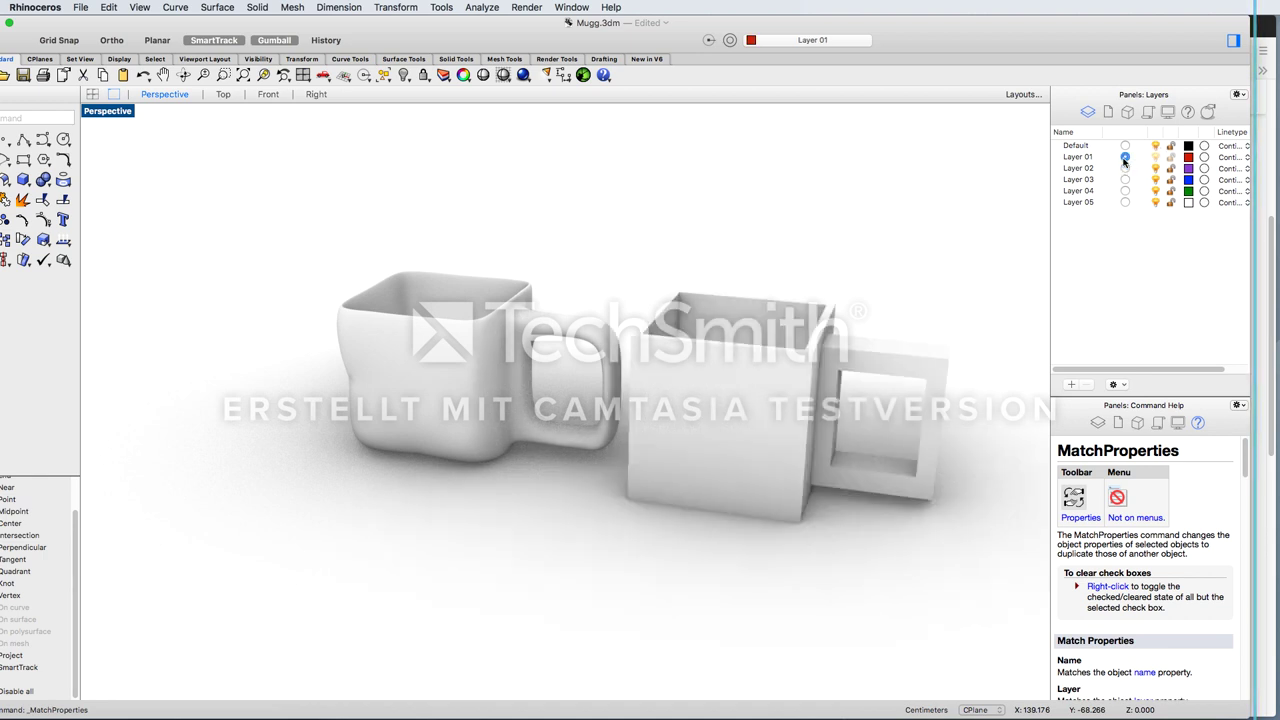
Check both cups' layer colours in the Shaded display mode, and return the Perspective viewport to Rendered
{"action": "left_click", "coordinate": [737, 377]}
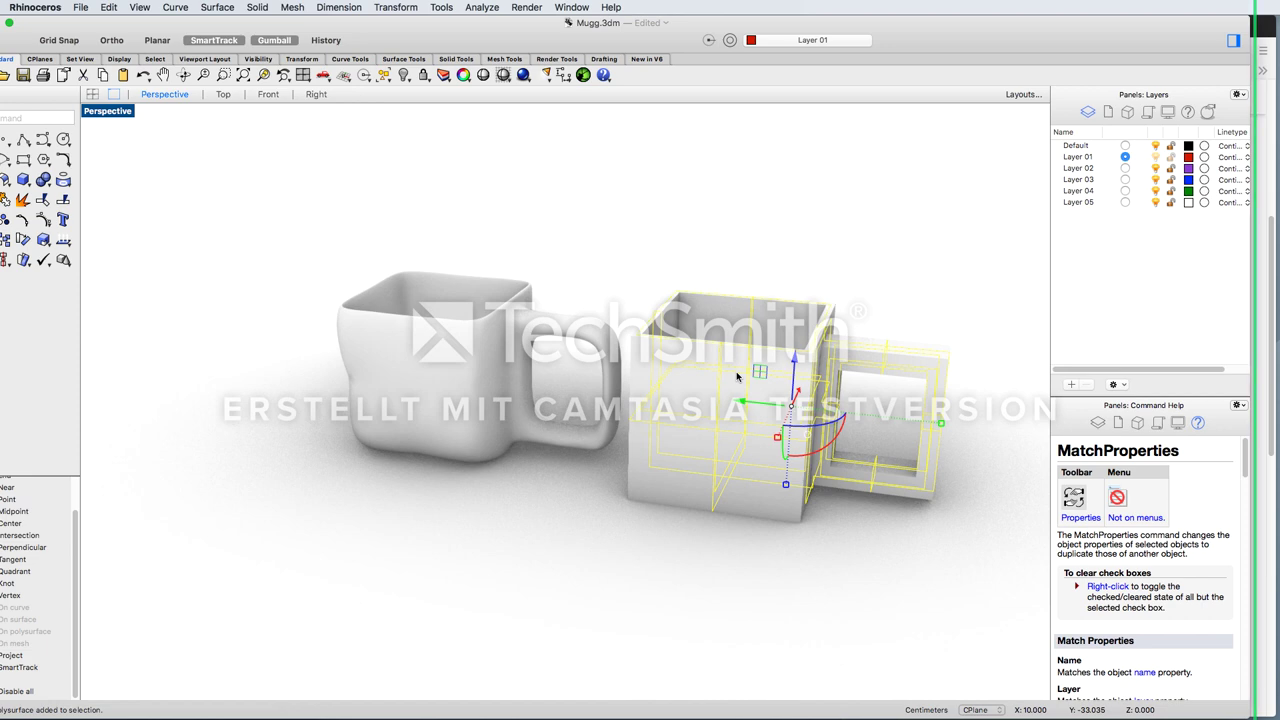
{"action": "left_click", "coordinate": [123, 113]}
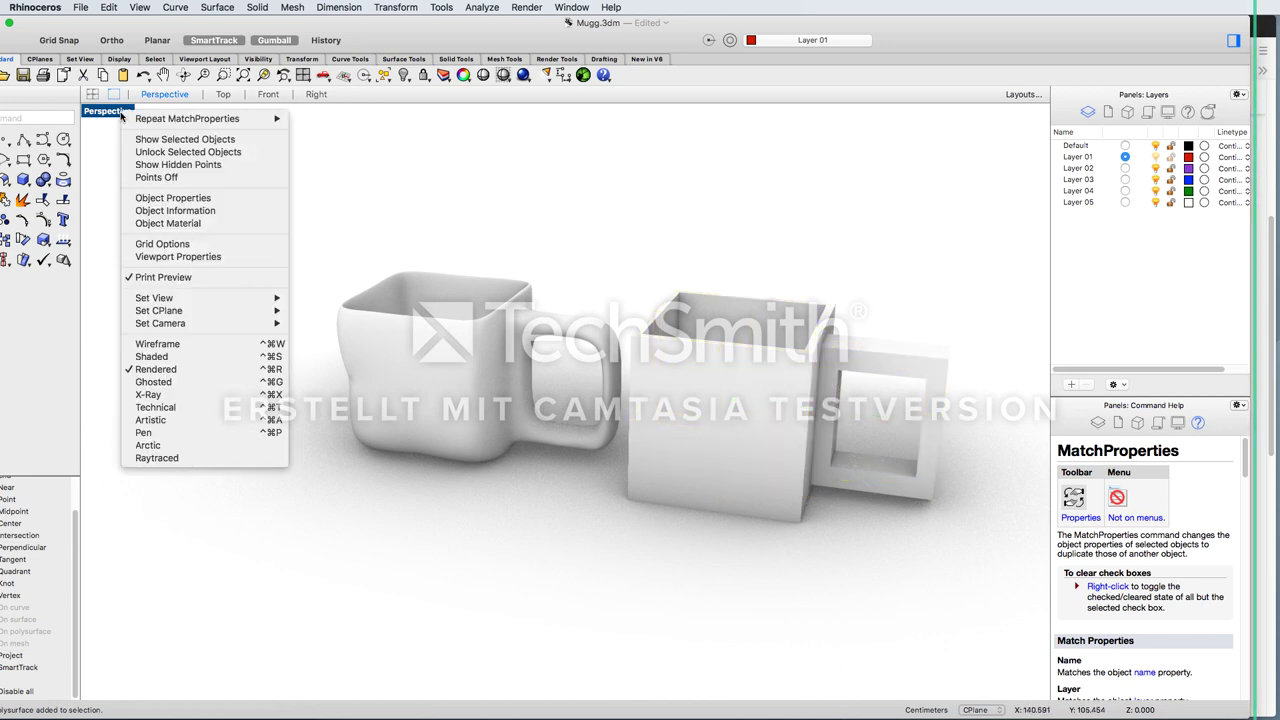
{"action": "left_click", "coordinate": [150, 357]}
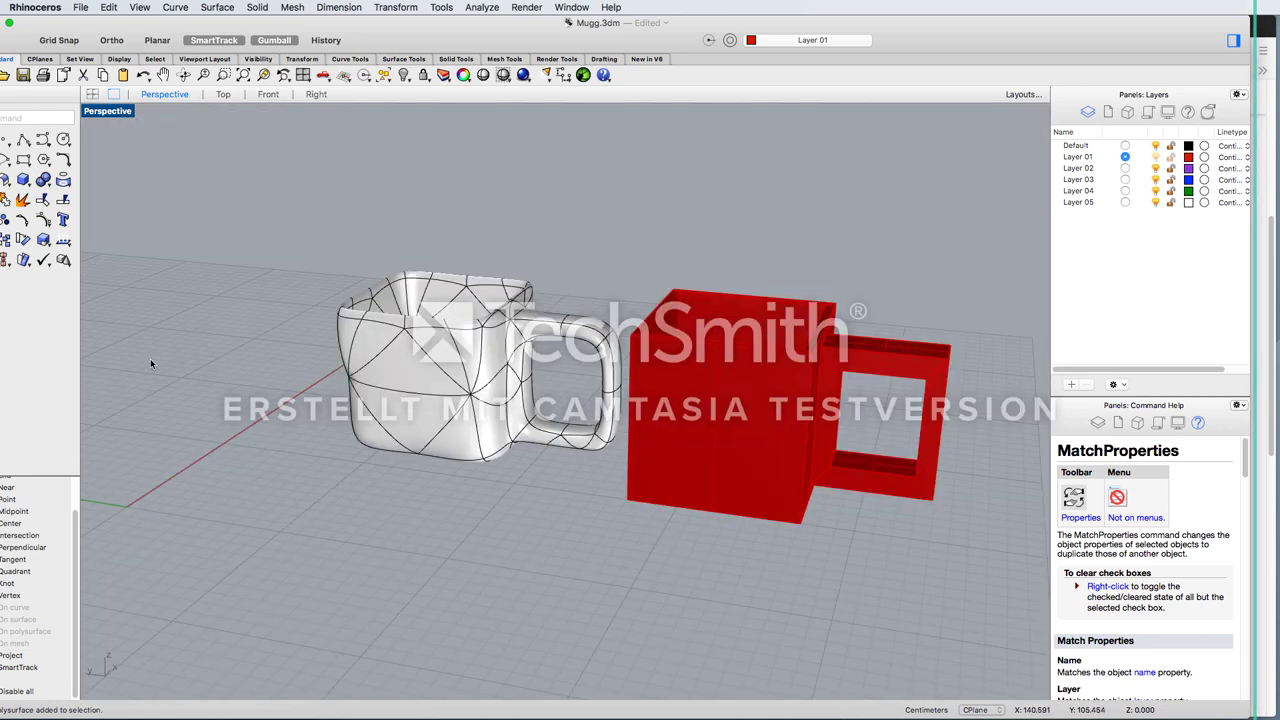
{"action": "left_click", "coordinate": [126, 112]}
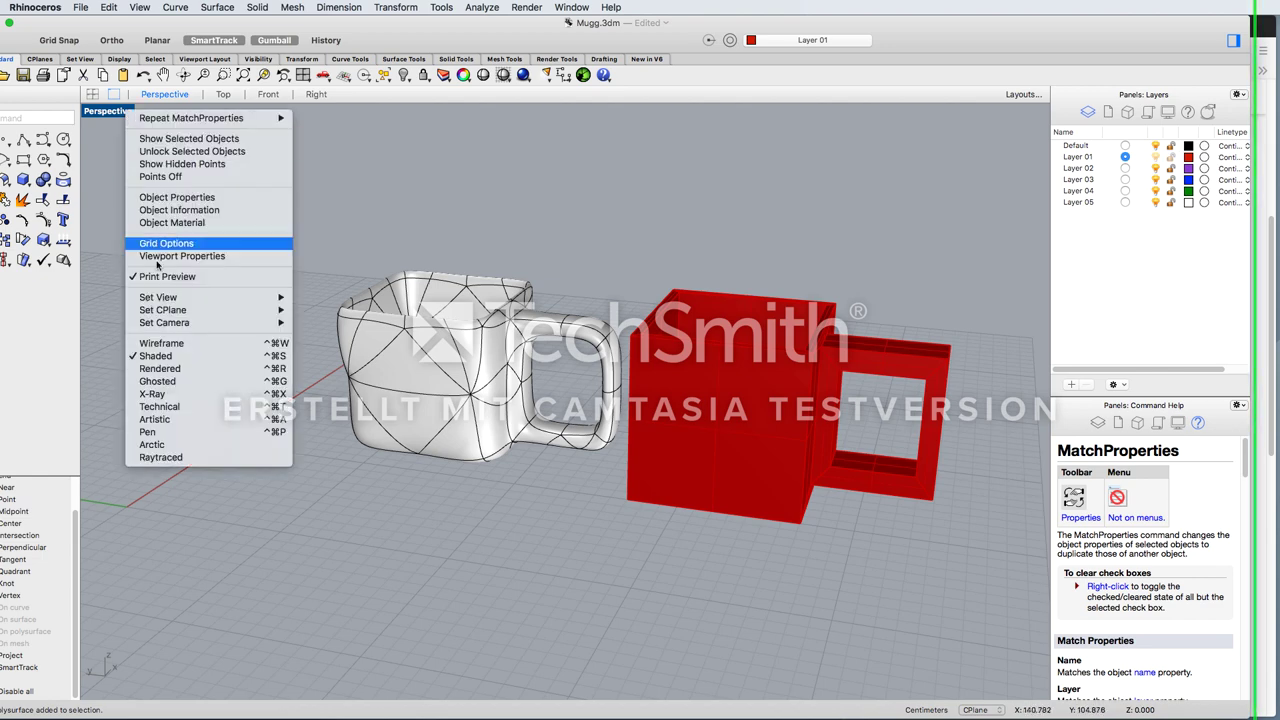
{"action": "left_click", "coordinate": [184, 369]}
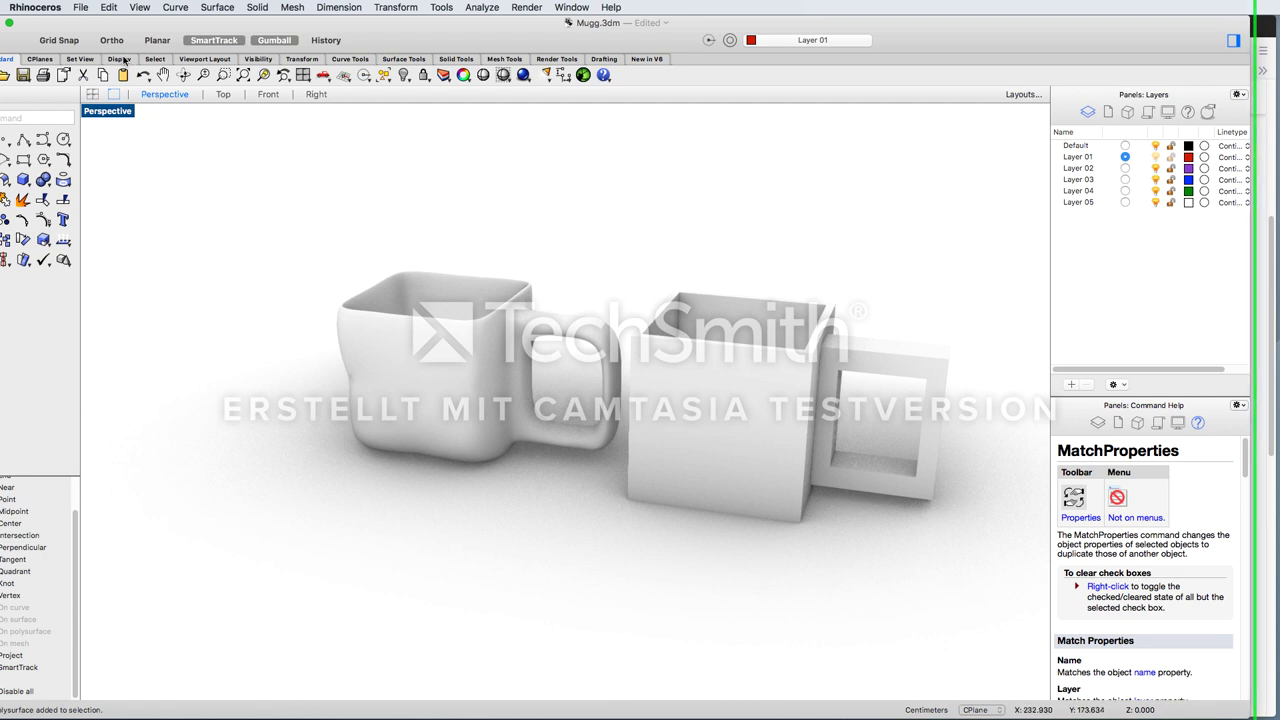
Capture the rendered Perspective view to a file with the resolution set to 1920 x 1080
{"action": "left_click", "coordinate": [120, 59]}
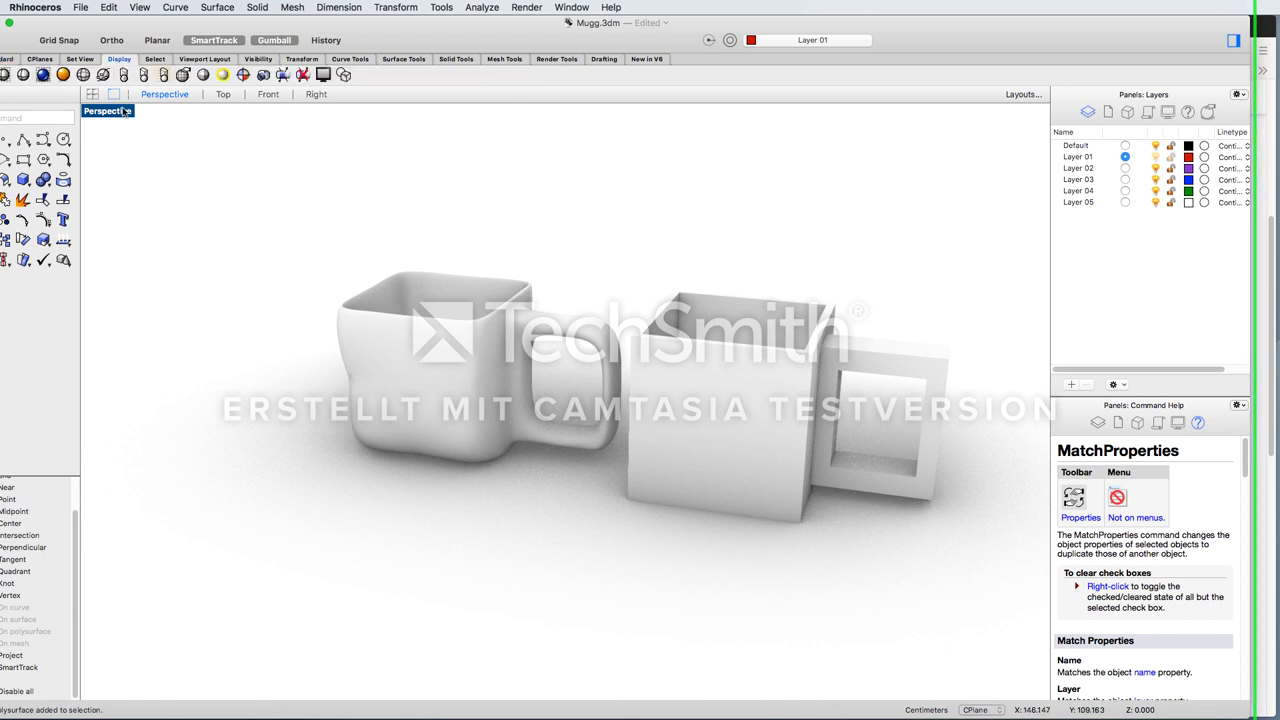
{"action": "left_click", "coordinate": [261, 76]}
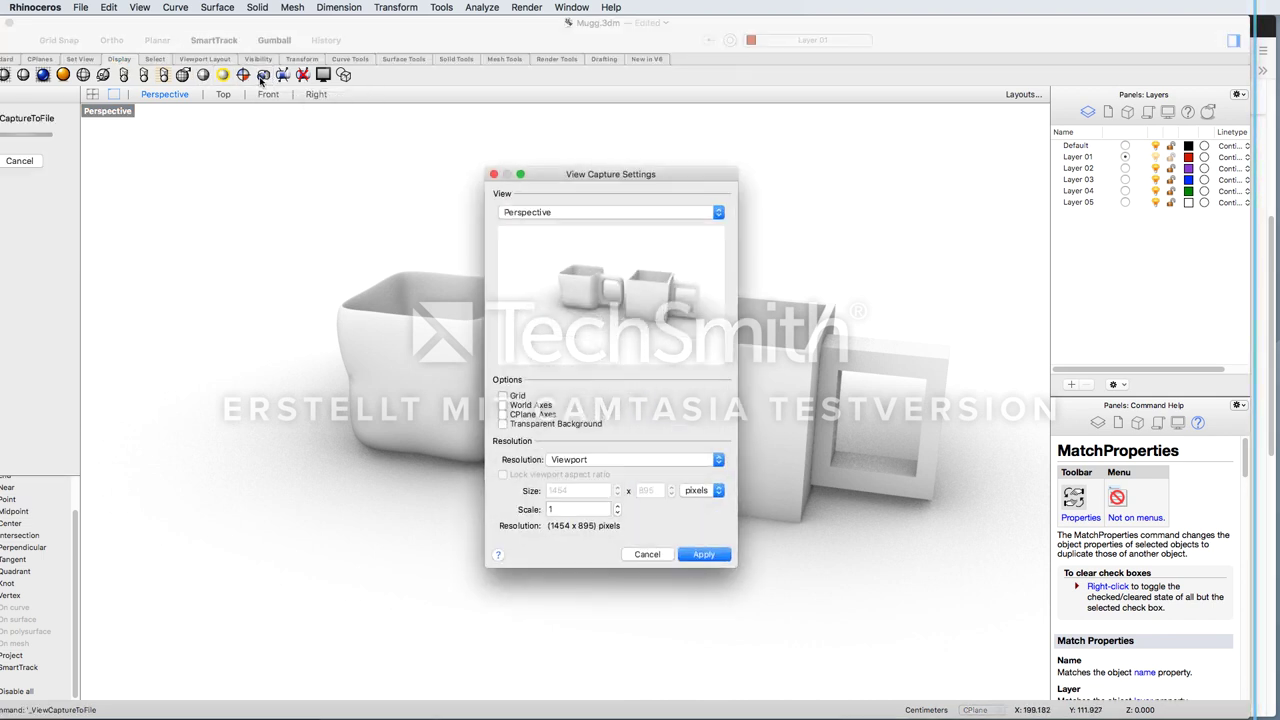
{"action": "left_click", "coordinate": [686, 463]}
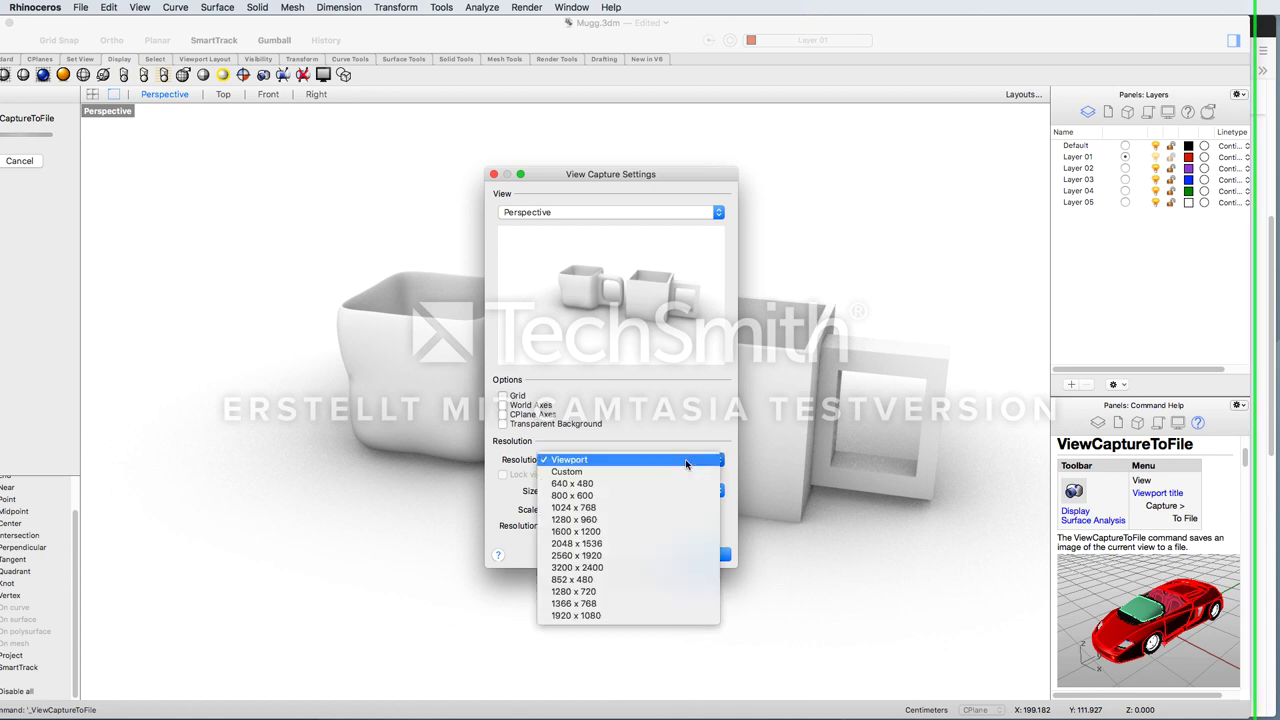
{"action": "left_click", "coordinate": [635, 617]}
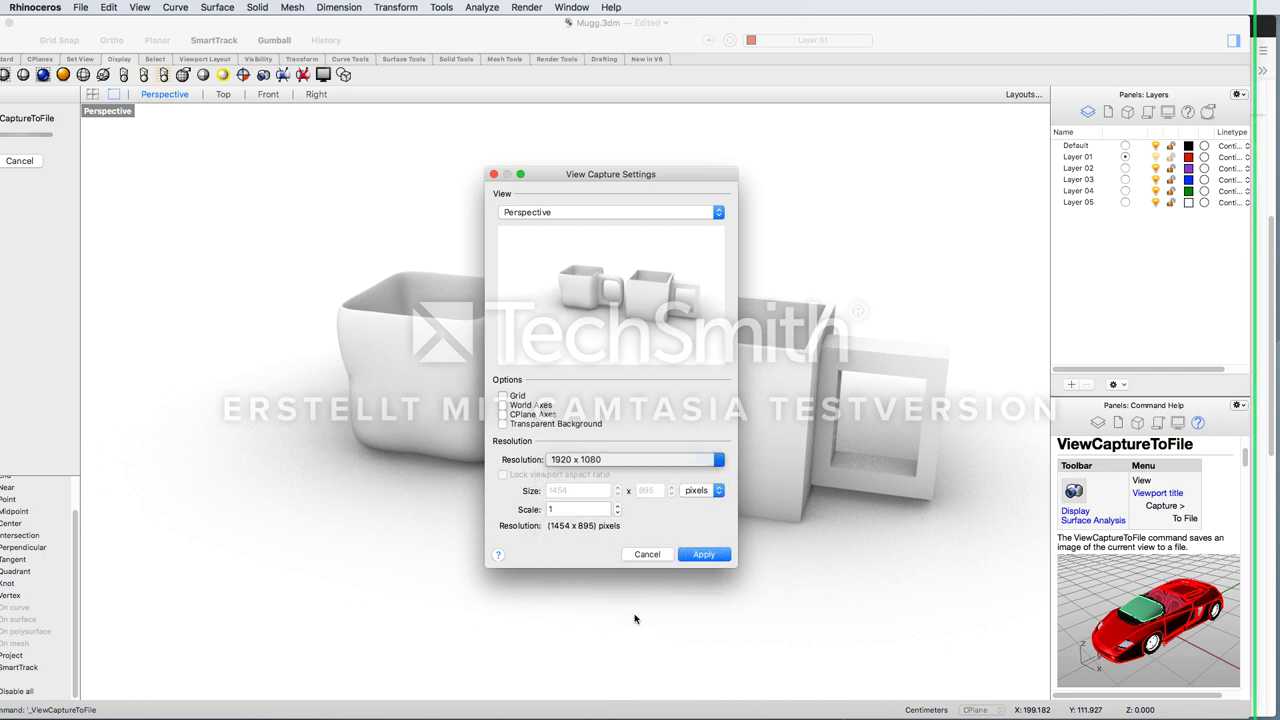
{"action": "left_click", "coordinate": [703, 552]}
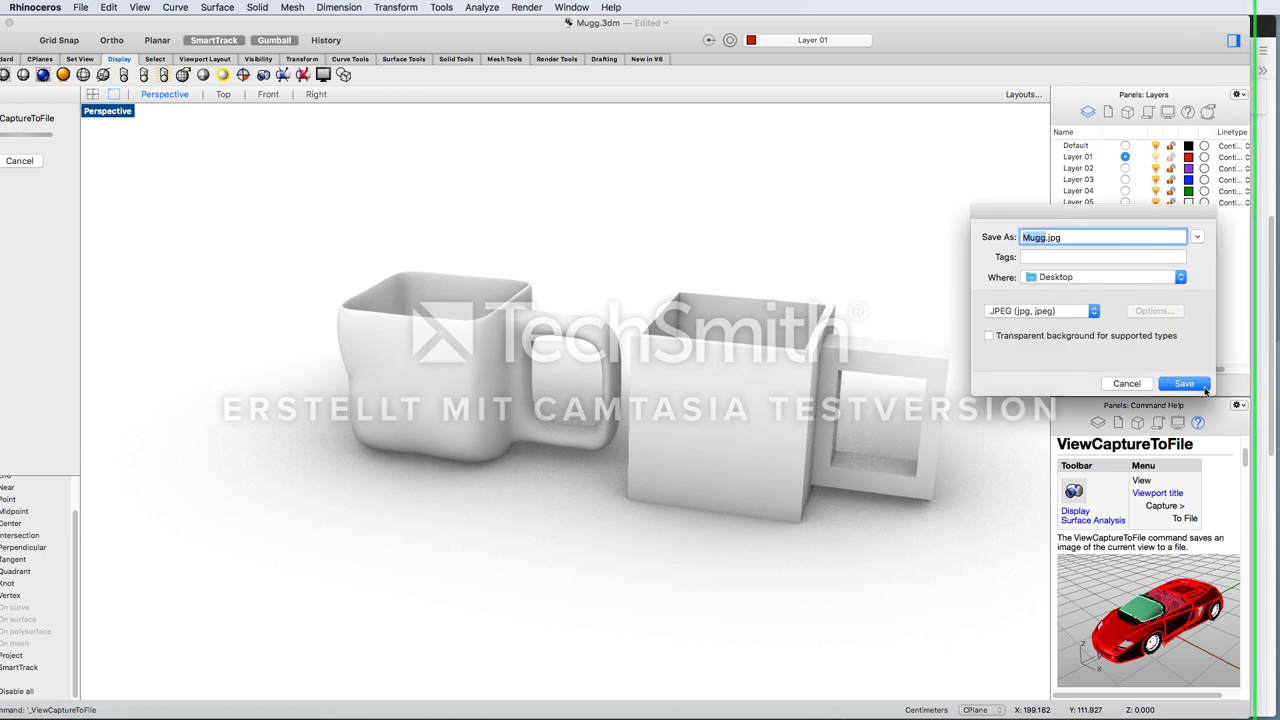
Save the captured view on the Desktop as Mugg.jpg in JPEG format
{"action": "left_click", "coordinate": [1092, 315]}
{"action": "left_click", "coordinate": [1022, 311]}
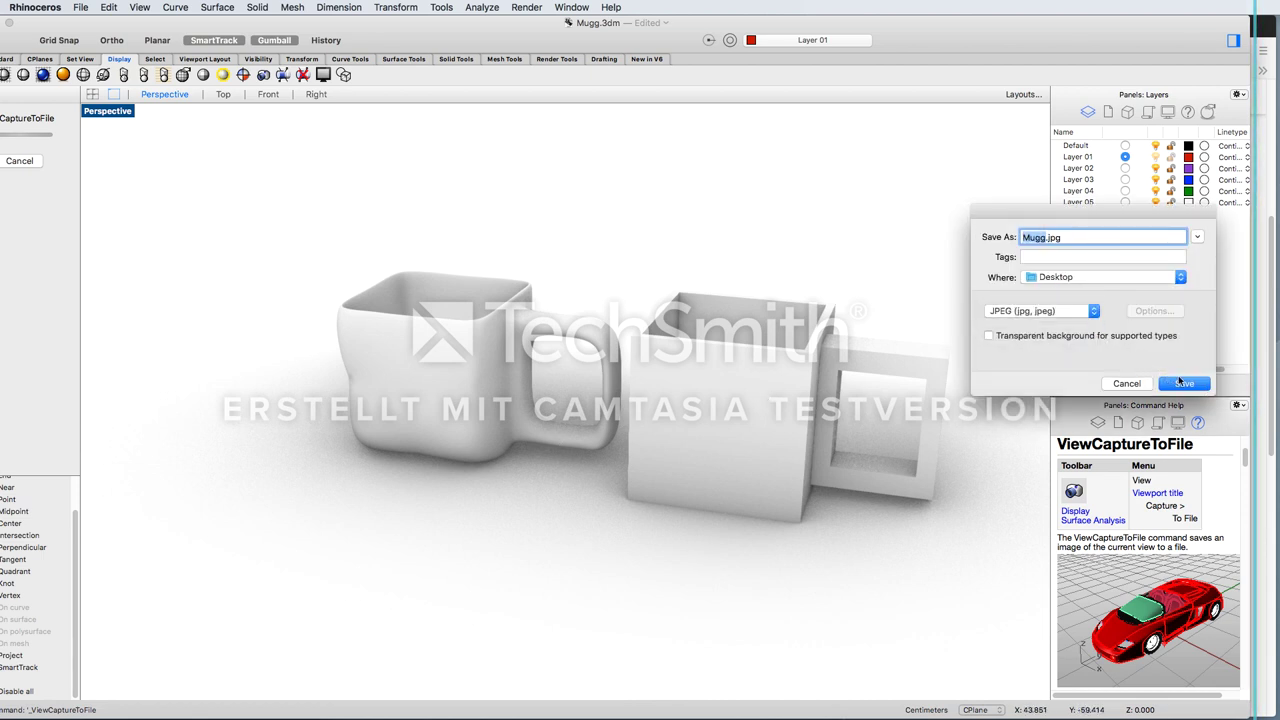
{"action": "left_click", "coordinate": [1185, 384]}
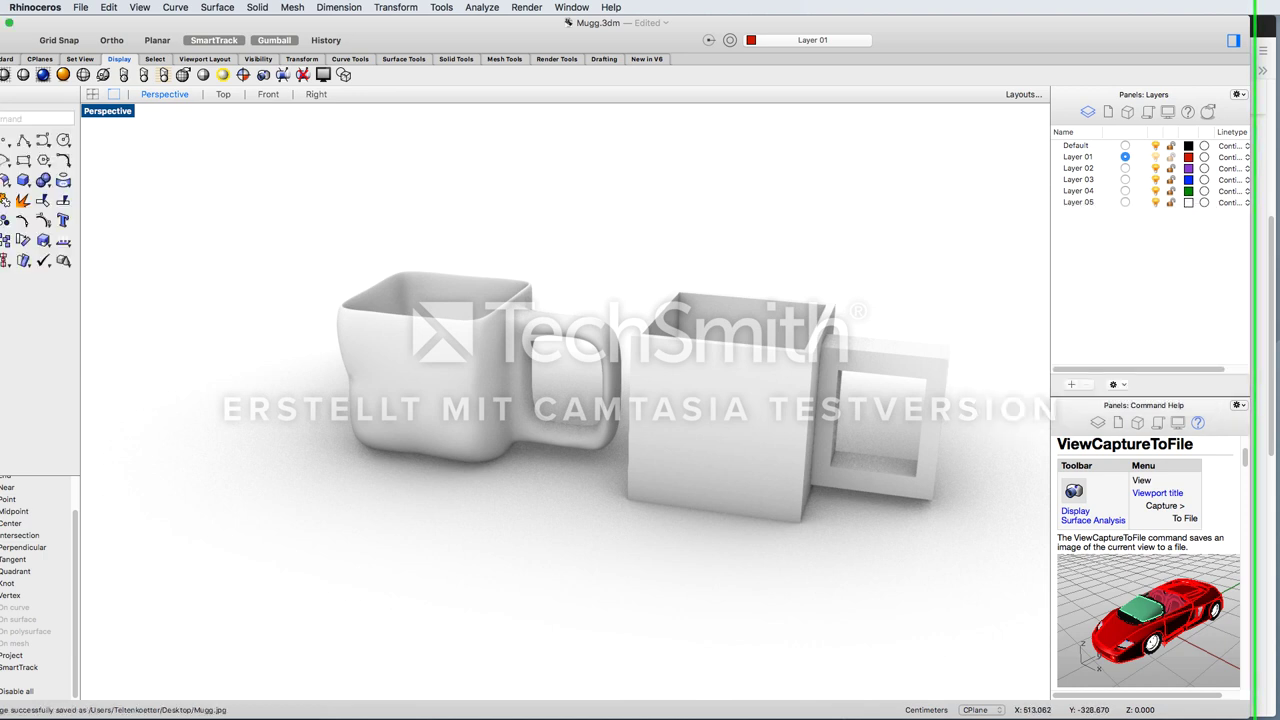
{"action": "left_click", "coordinate": [700, 450]}
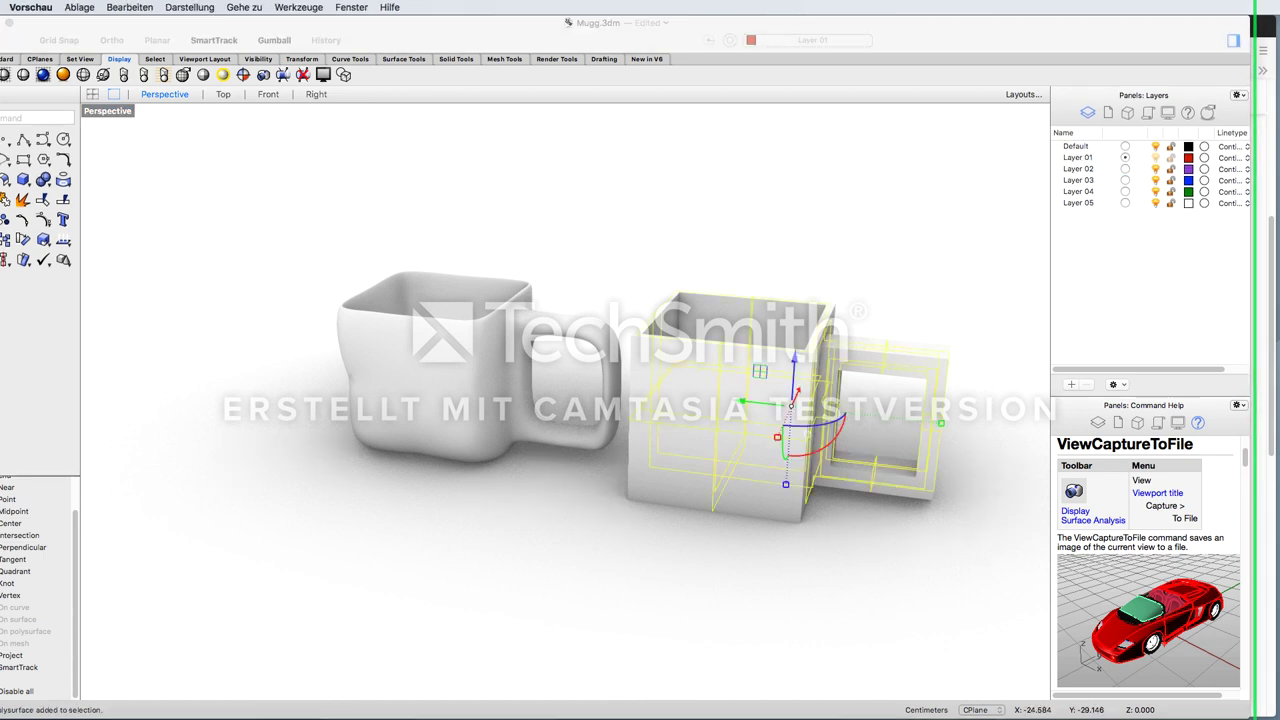